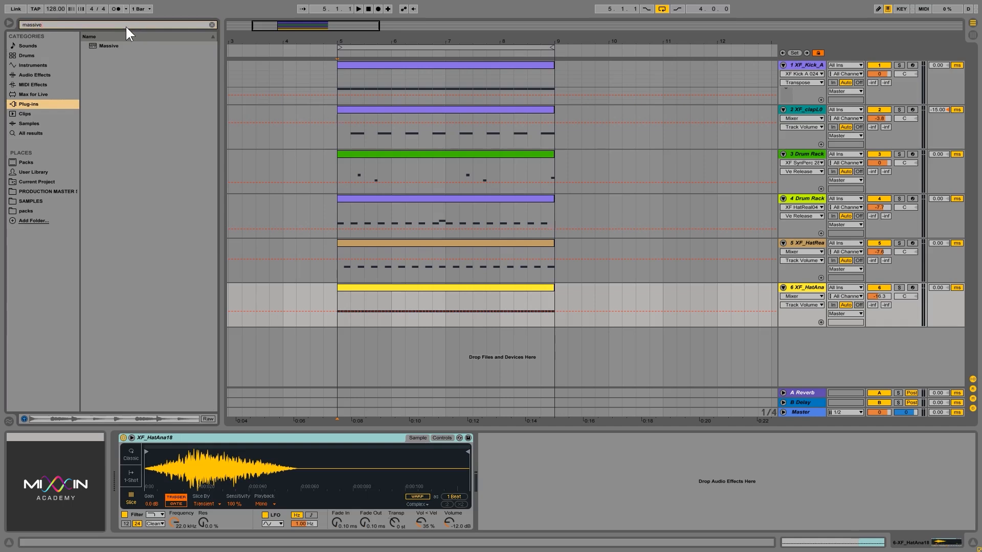
Load the Massive plug-in onto a new track below the drum tracks and reposition its window clear of the browser.
drag(113, 44, 483, 341)
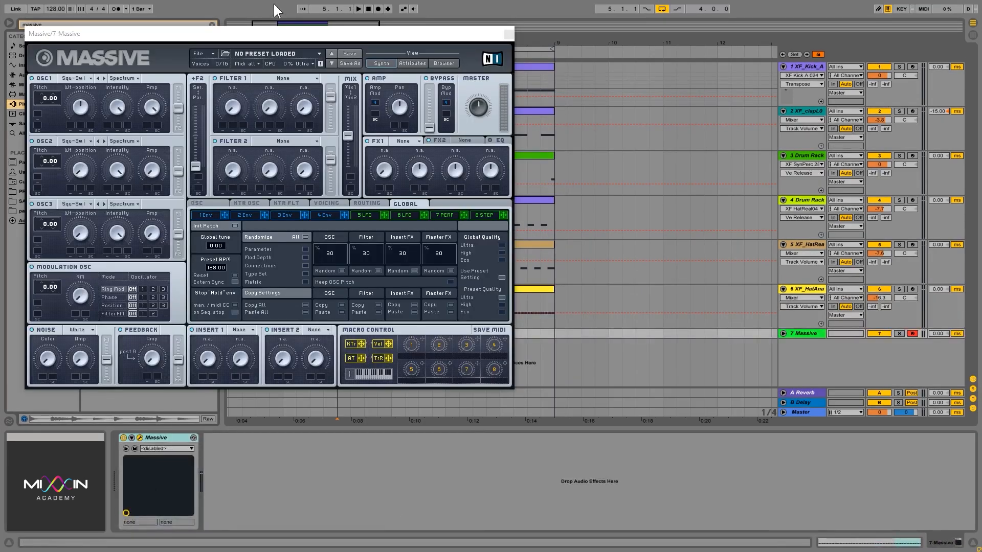
drag(273, 34, 428, 58)
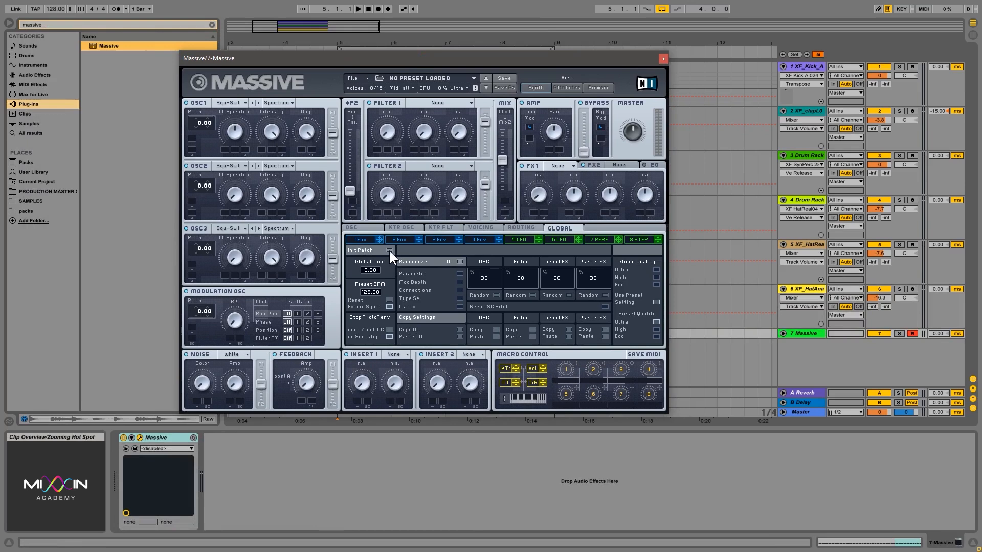
click(428, 292)
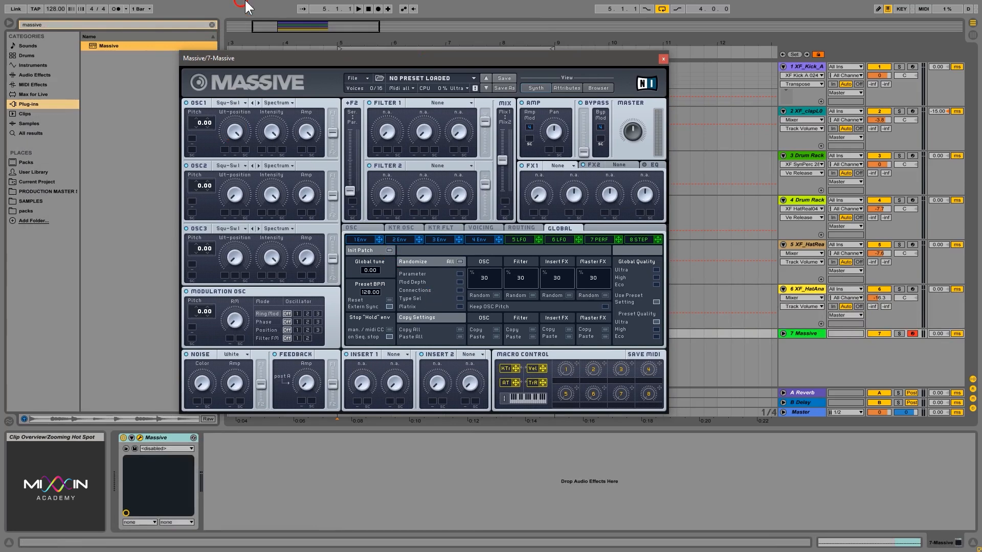
Raise the decay level of Massive's envelope 4 to maximum and return to the envelope 1 page.
click(489, 240)
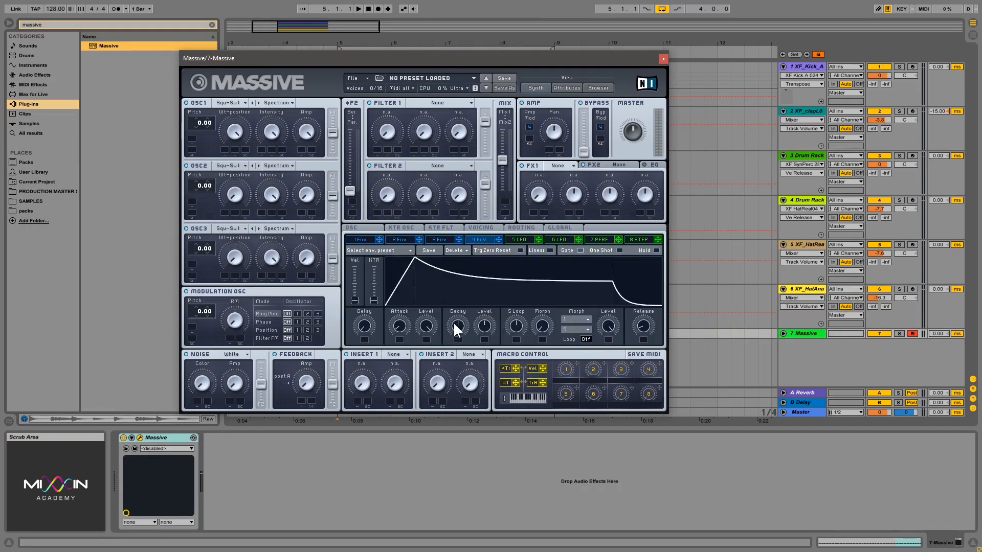
drag(486, 327, 482, 272)
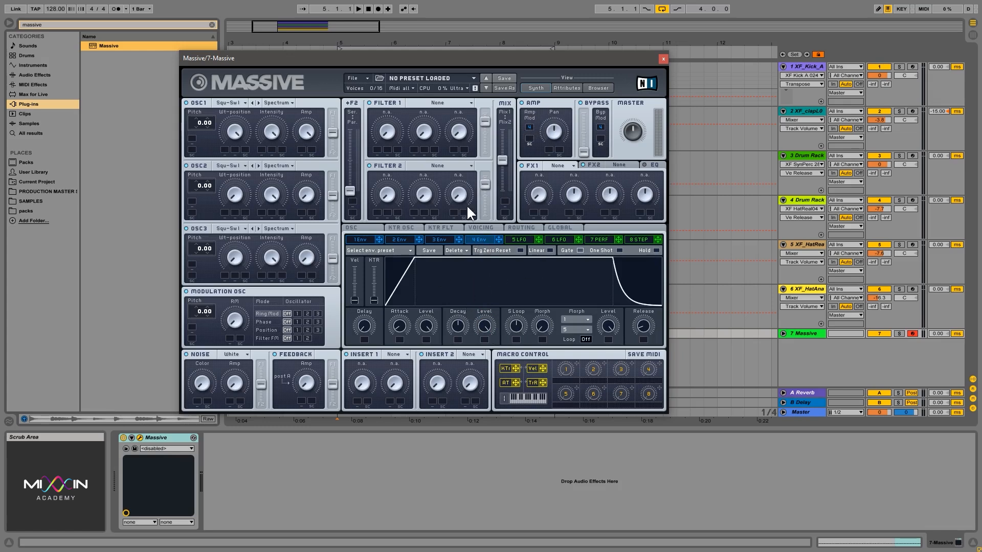
click(364, 238)
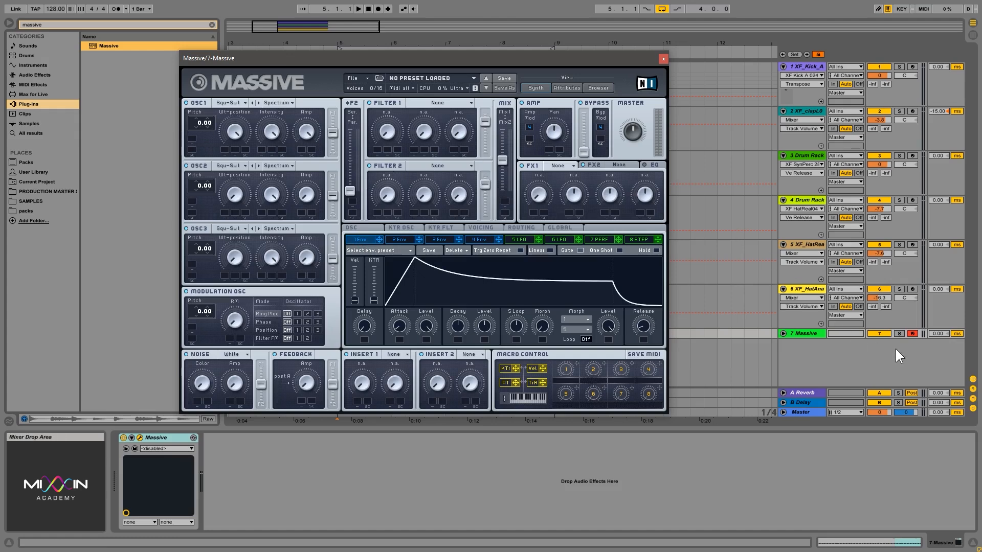
Audition the Massive sound with repeated test notes from the computer keyboard, trying different octaves.
key(a)
key(a)
key(z)
key(a)
key(a)
key(a)
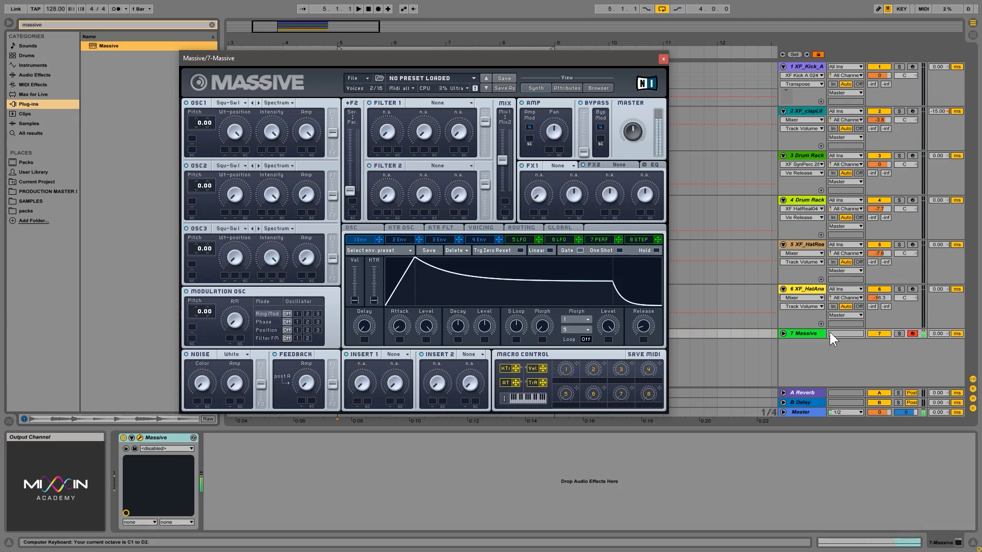
key(a)
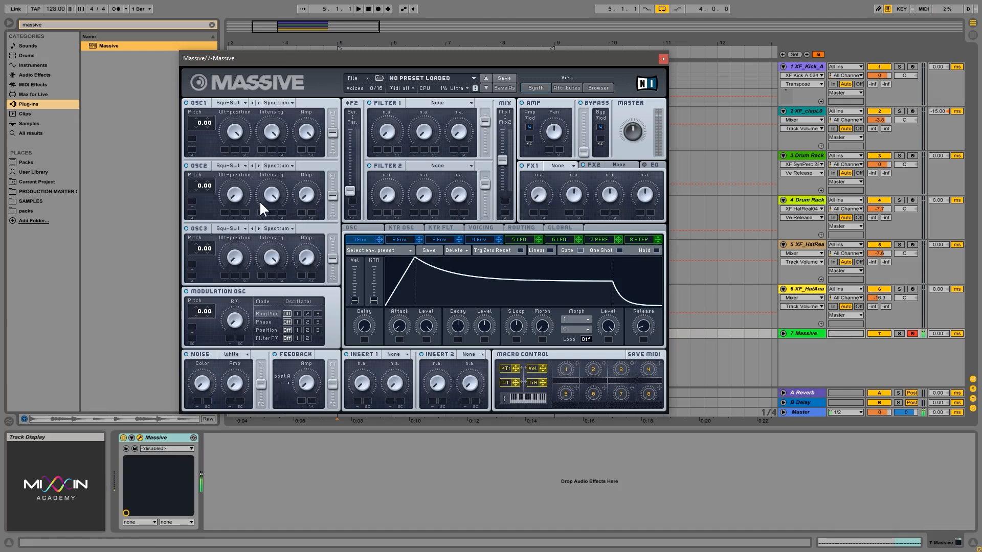
key(z)
key(a)
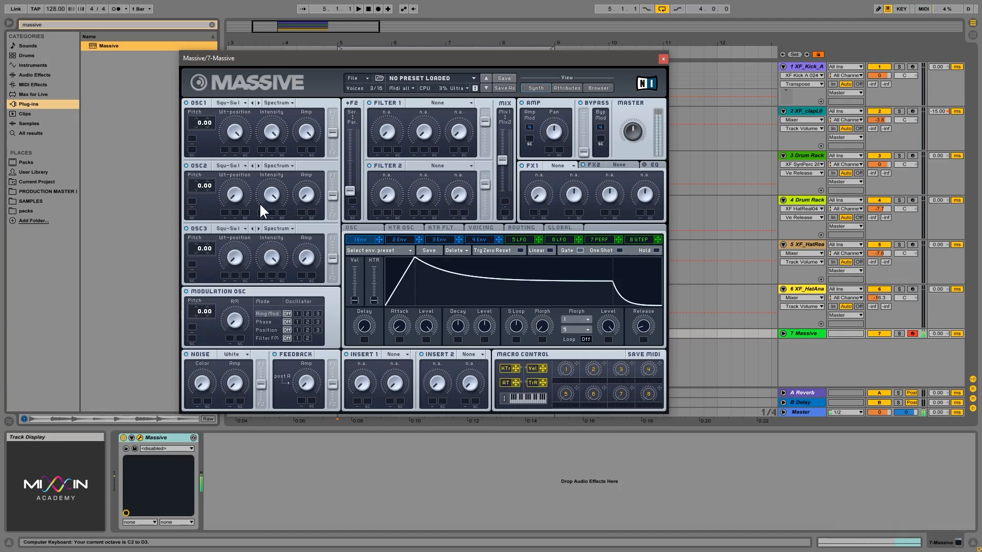
Set the pitch of Massive's second oscillator to 12.00 and adjust its amp level.
click(234, 191)
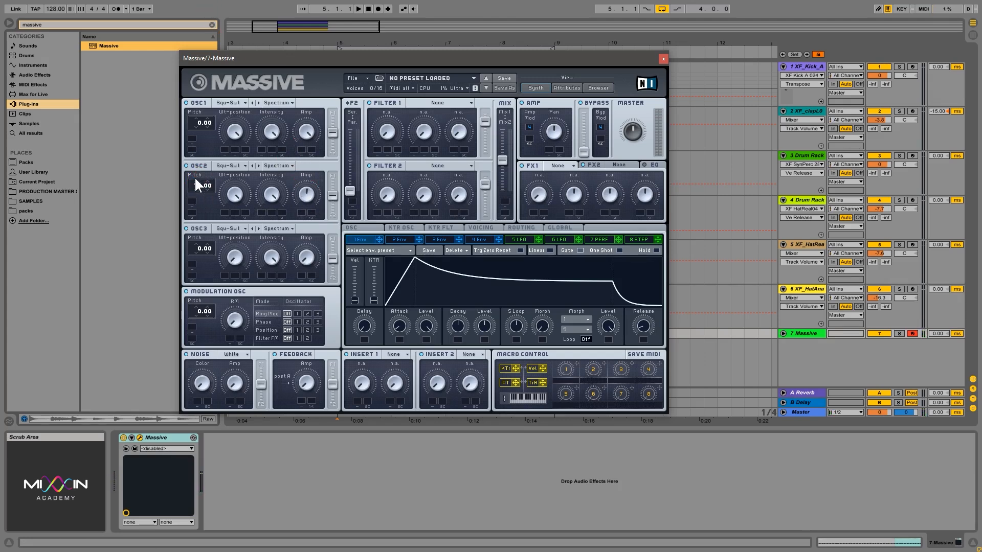
drag(194, 191, 195, 192)
mouse_move(306, 193)
mouse_down()
mouse_move(309, 204)
mouse_move(307, 146)
mouse_move(308, 182)
mouse_move(311, 164)
mouse_up()
click(195, 165)
click(196, 165)
Close the Massive window and unfold the Massive track in the arrangement.
drag(629, 59, 656, 76)
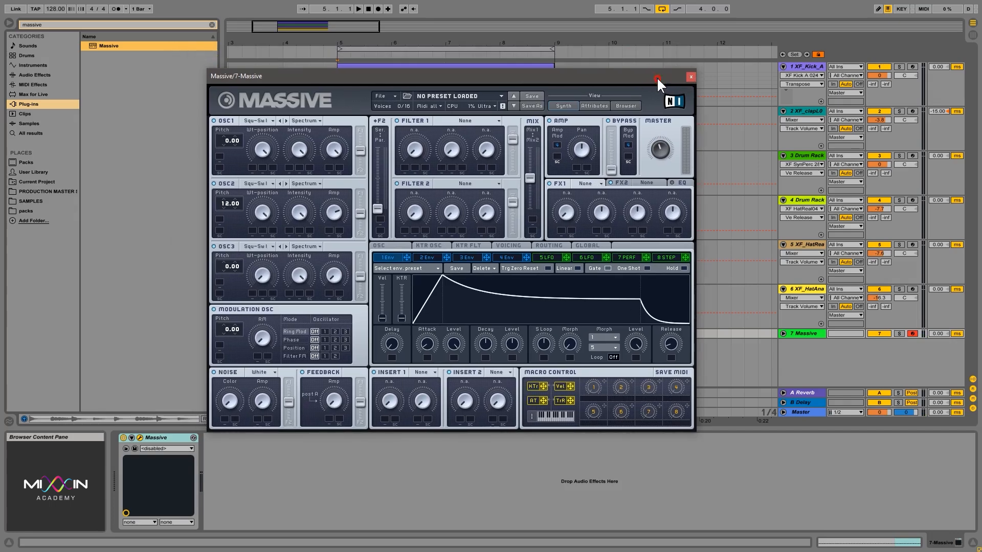
click(691, 77)
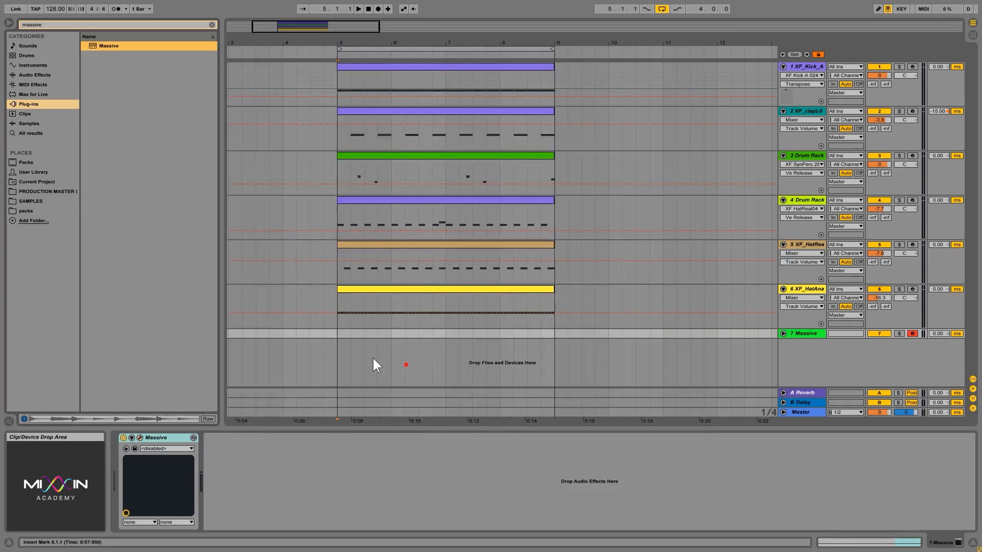
click(783, 333)
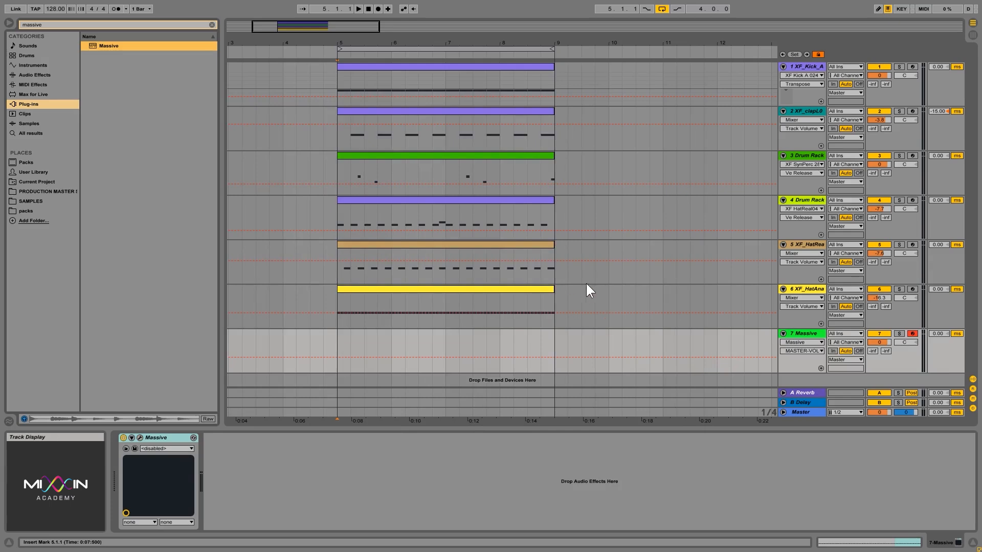
drag(338, 342, 556, 336)
key(ctrl+shift+m)
key(Delete)
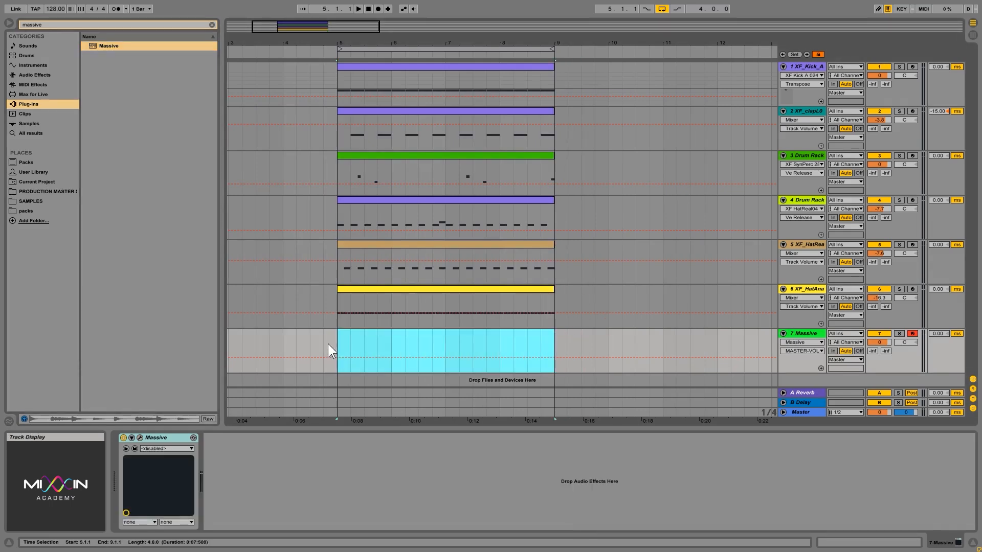
Insert an empty four-bar MIDI clip on the Massive track from bar 5 to bar 9.
drag(327, 343, 560, 333)
right_click(537, 336)
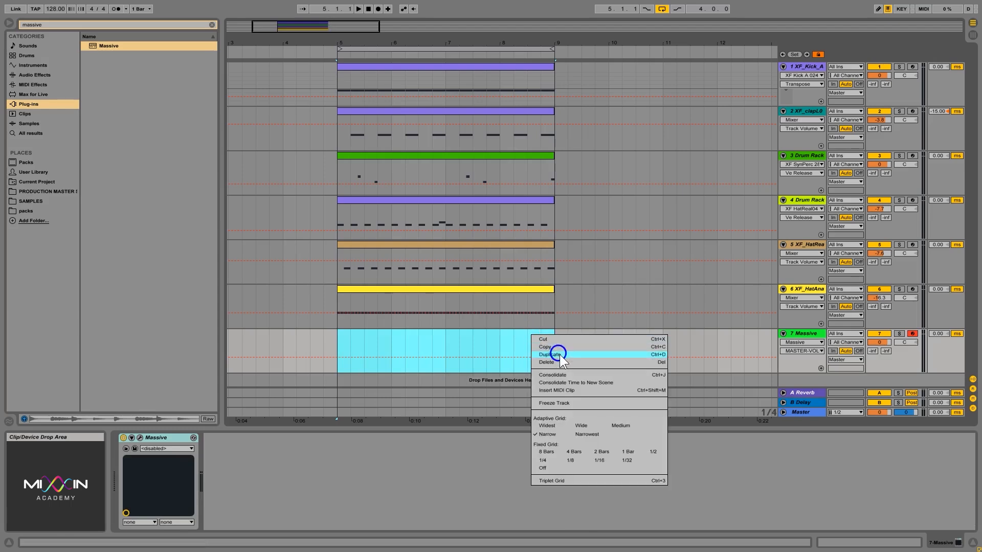
click(656, 392)
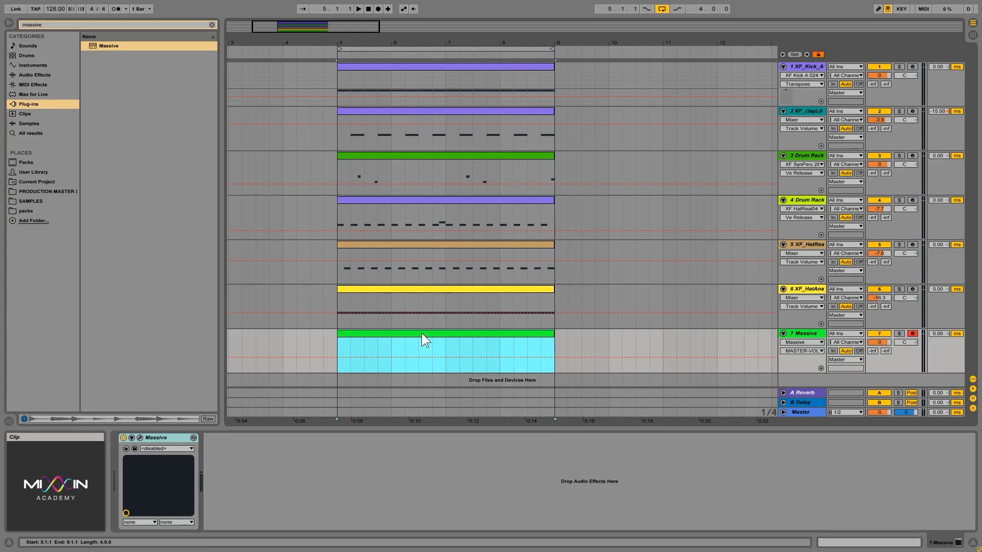
key(ctrl+z)
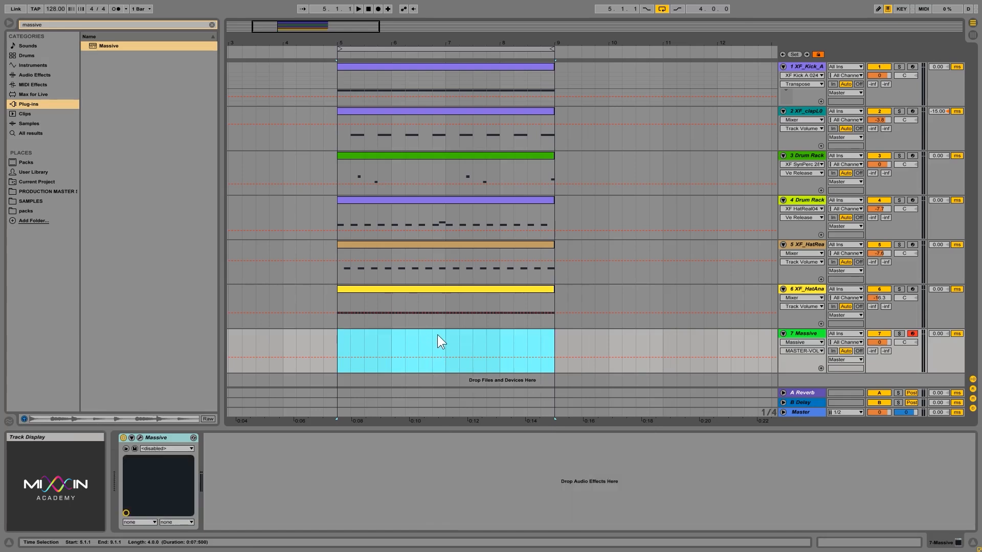
key(ctrl+shift+m)
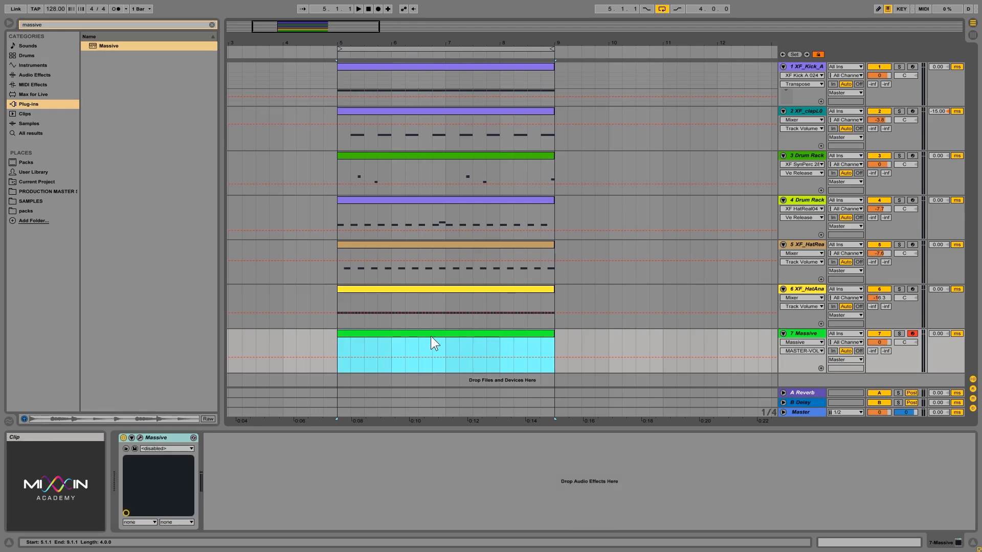
Open the new Massive clip in the note editor and enlarge the editor to show octaves C1 to C4.
double_click(429, 334)
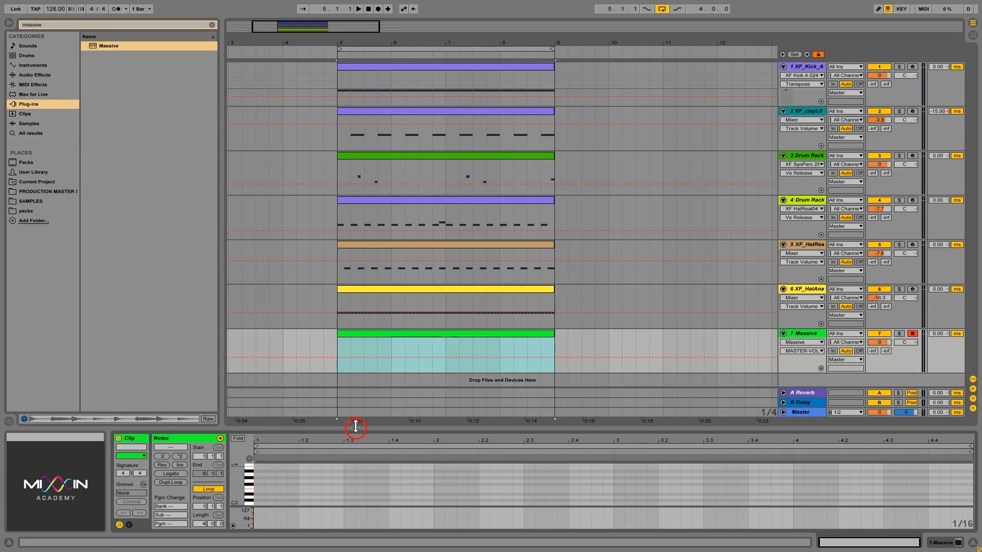
drag(354, 429, 365, 319)
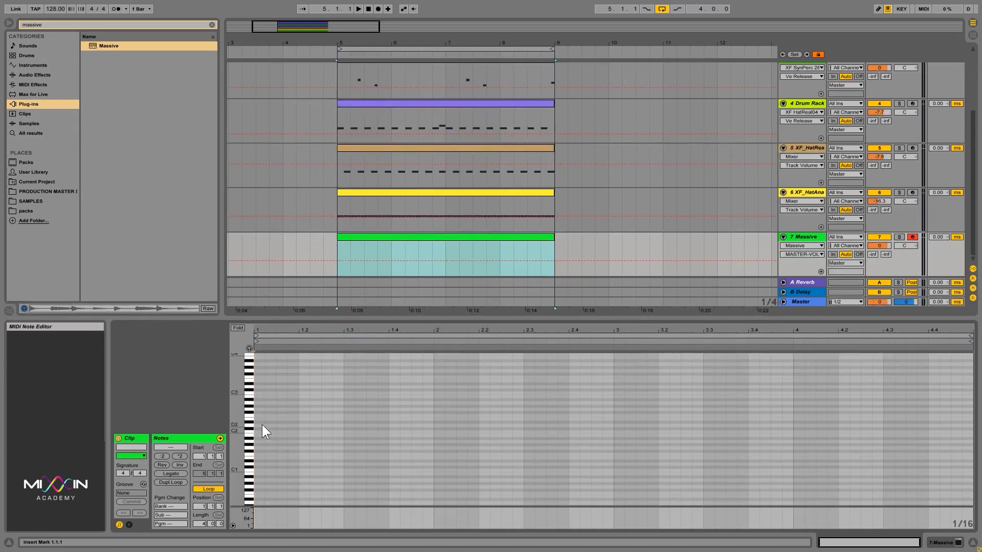
drag(237, 406, 235, 398)
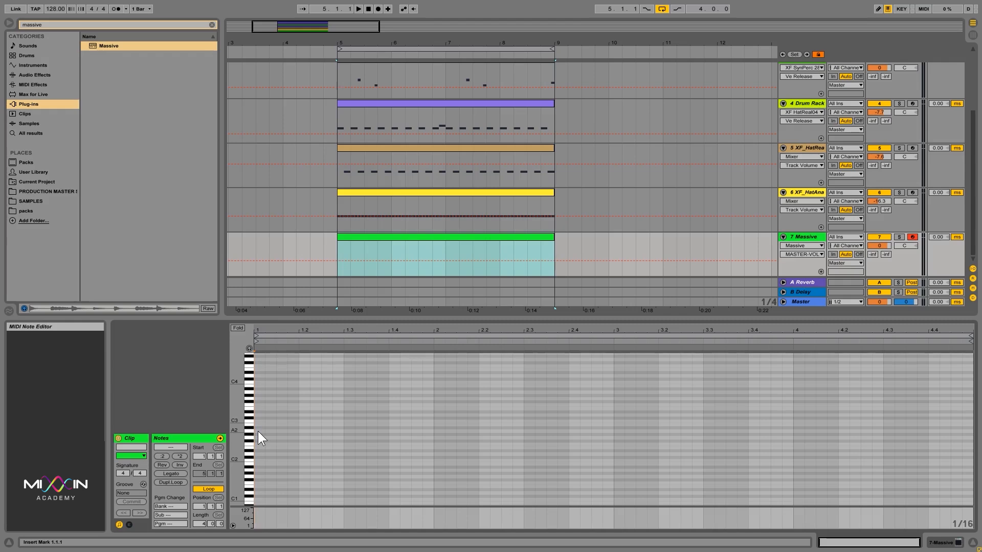
Draw one-bar A2, E3 and A3 notes from the clip's start and transpose all three down an octave.
mouse_move(258, 432)
mouse_down()
mouse_move(443, 444)
mouse_move(432, 446)
mouse_up()
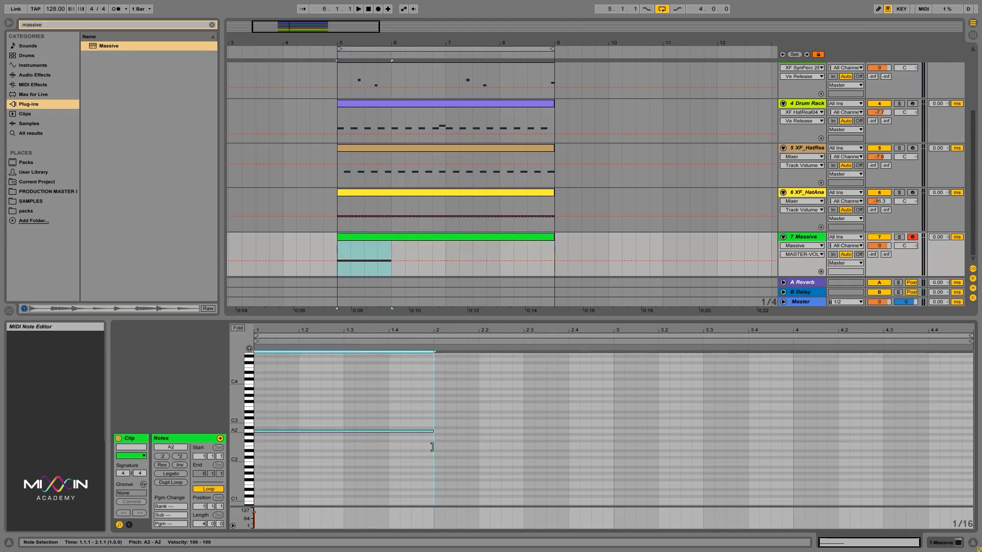
click(259, 392)
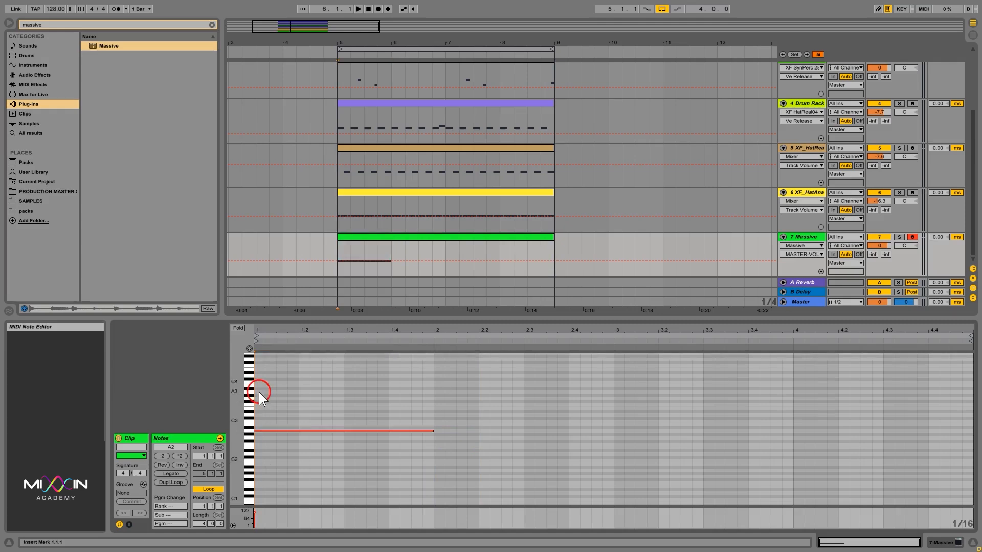
drag(260, 392, 434, 392)
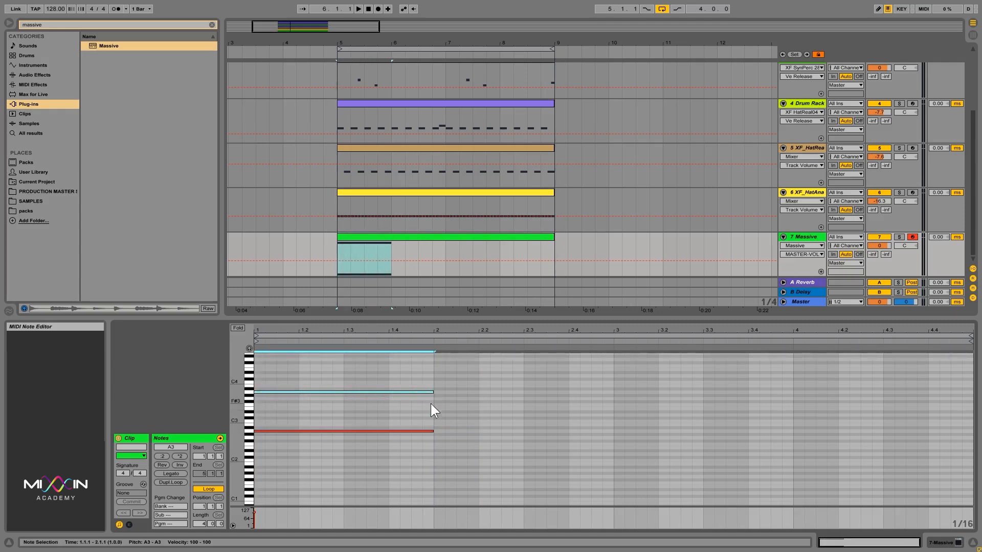
click(256, 409)
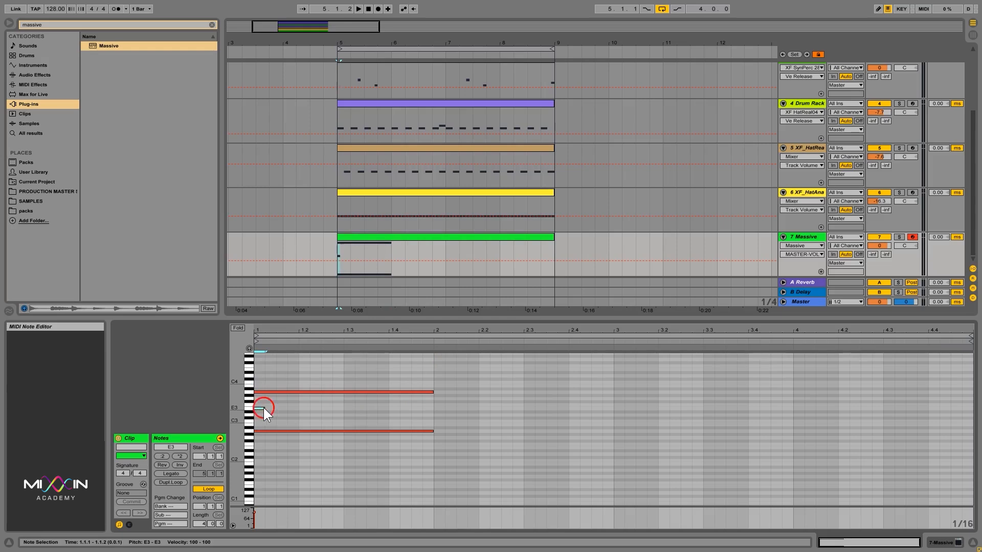
drag(262, 408, 360, 362)
key(shift+Down)
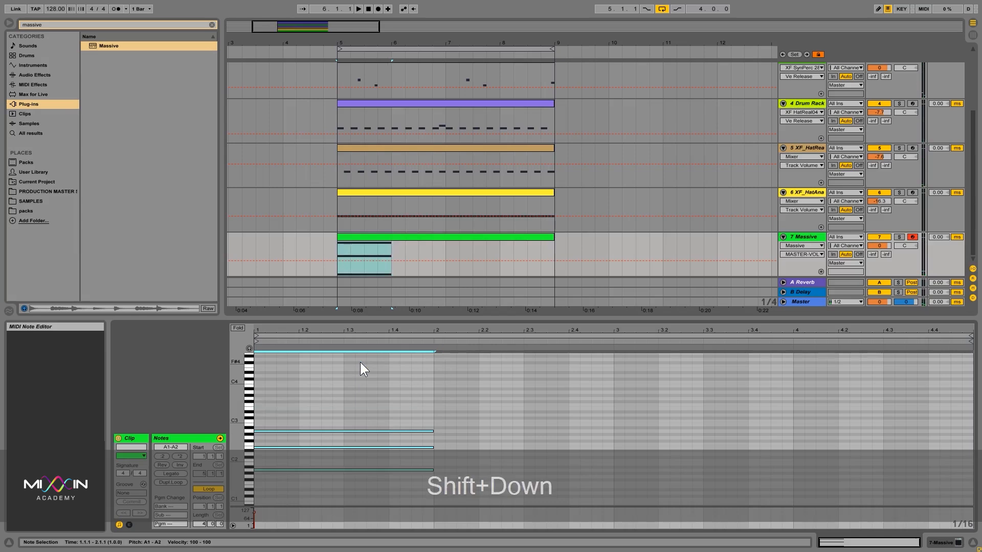
Play the arrangement and lower the Massive track's volume to about -9.5 dB.
key(space)
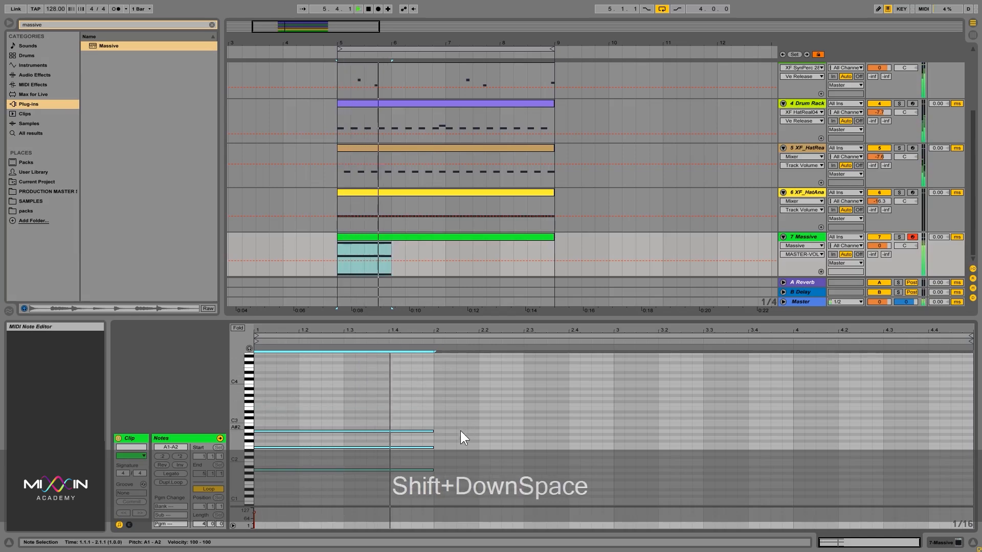
drag(879, 245, 882, 249)
key(space)
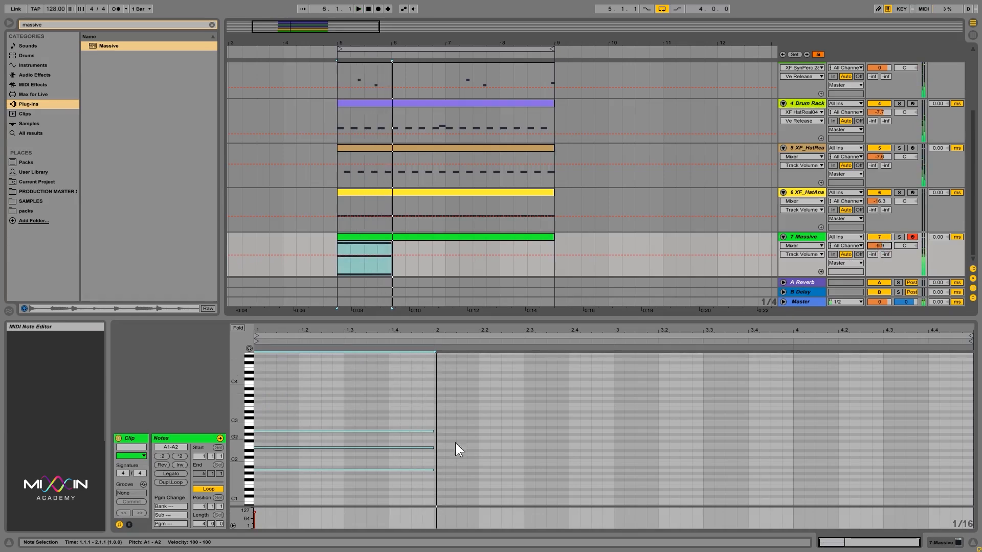
Duplicate the chord right after itself and delete the upper notes, keeping only the two A1 notes.
drag(447, 483, 392, 379)
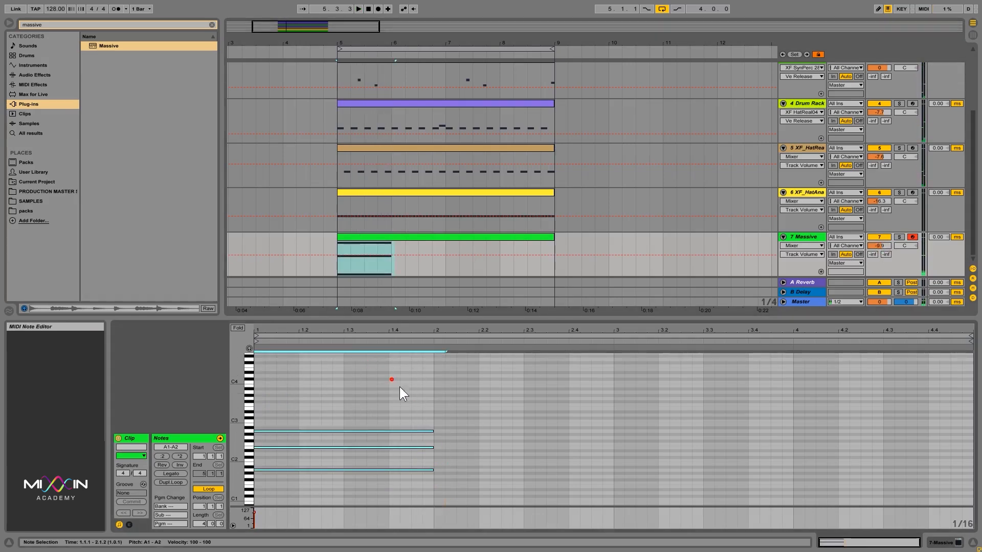
key(ctrl+d)
drag(532, 404, 400, 452)
key(Delete)
click(500, 450)
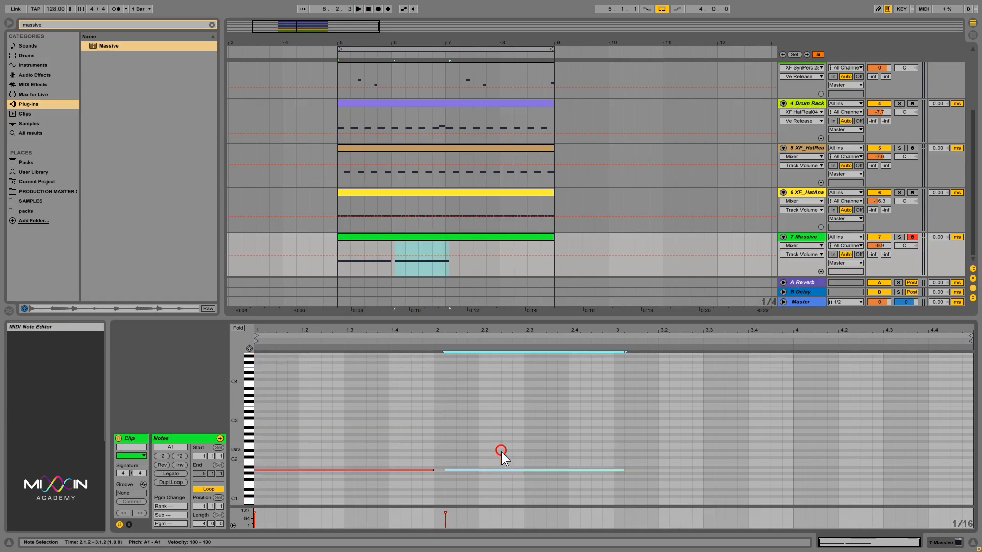
Move the second note to the start of the clip's bar 2, raise it to D2 and play back the line.
key(Left)
key(Up)
key(Up)
key(Up)
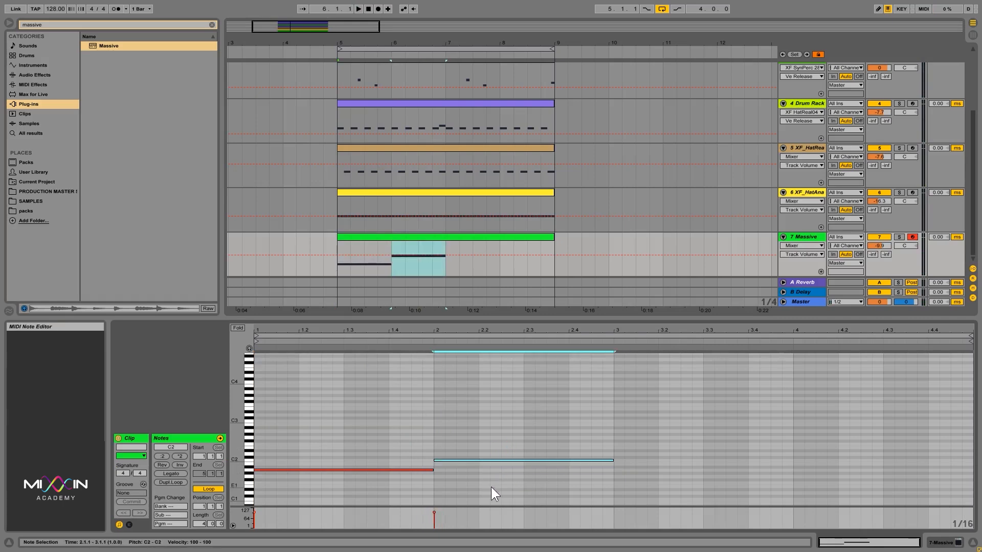
key(Up)
key(Up)
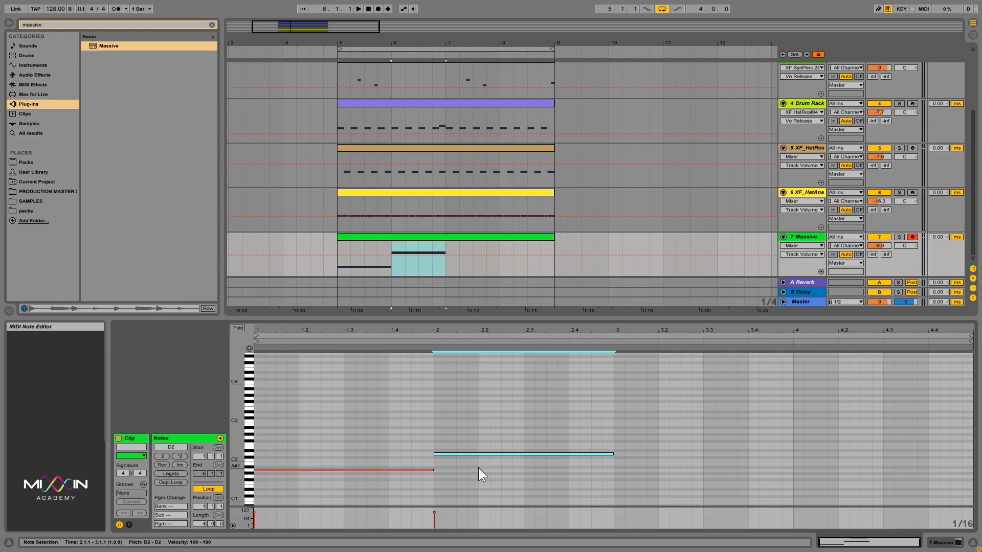
key(space)
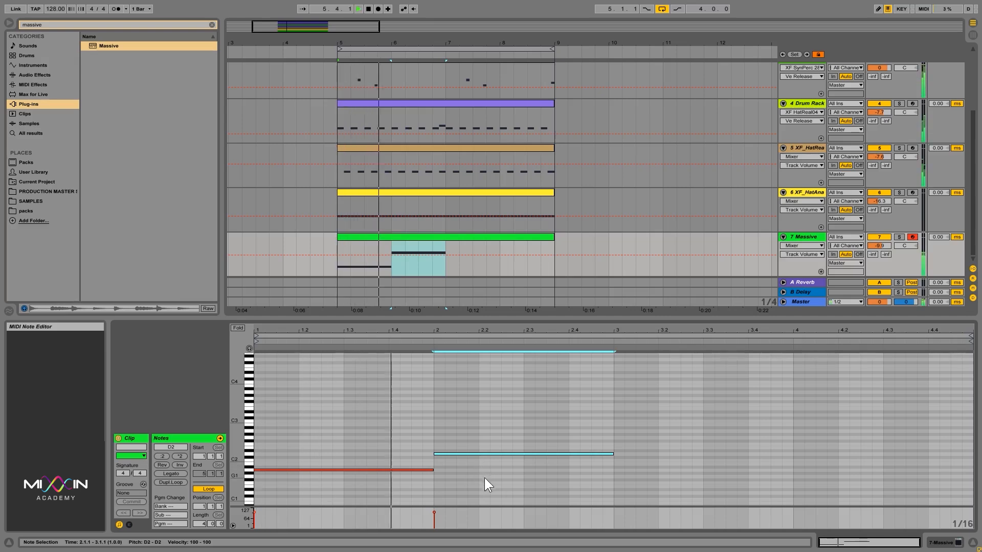
key(space)
Shorten the D2 note to one beat, duplicate it after itself, raise the copy to E2 and play back the line.
drag(614, 454, 478, 465)
key(ctrl+d)
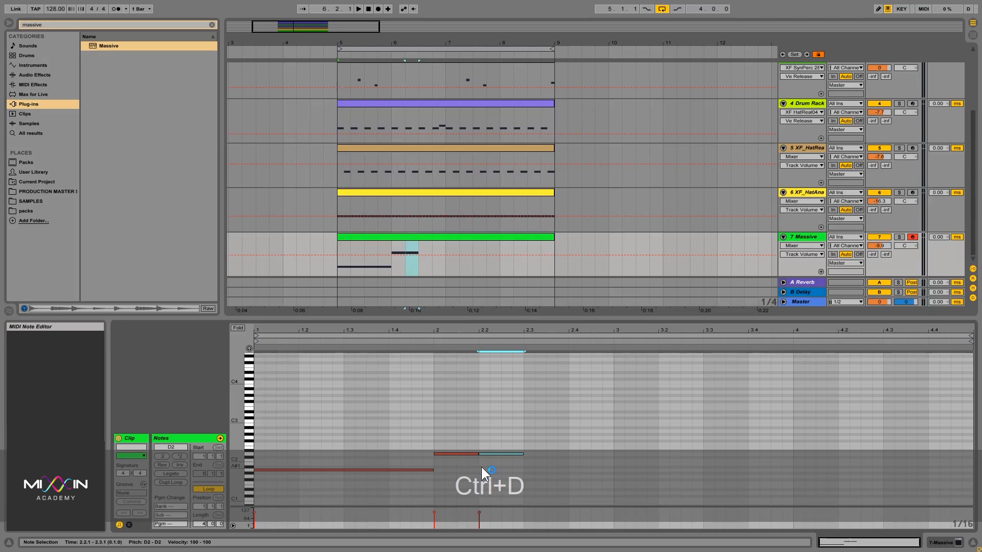
key(Up)
key(Up)
key(space)
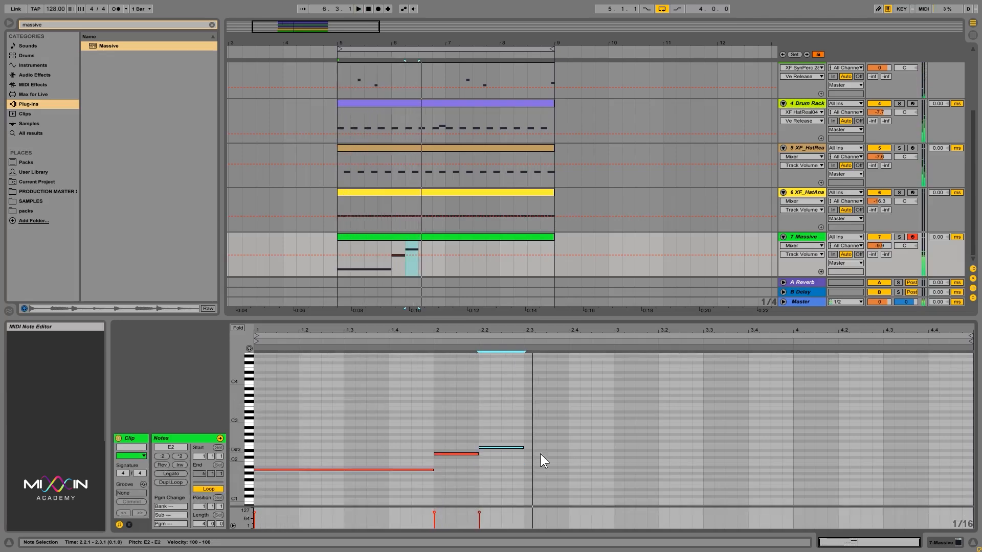
Shorten both bar 2 notes to half a beat, keep them back to back, and lower them to C2 and D2.
key(space)
drag(476, 454, 500, 433)
key(Left)
key(Left)
mouse_move(480, 470)
mouse_down()
mouse_move(451, 440)
mouse_move(483, 462)
mouse_move(479, 453)
mouse_up()
key(Down)
key(Down)
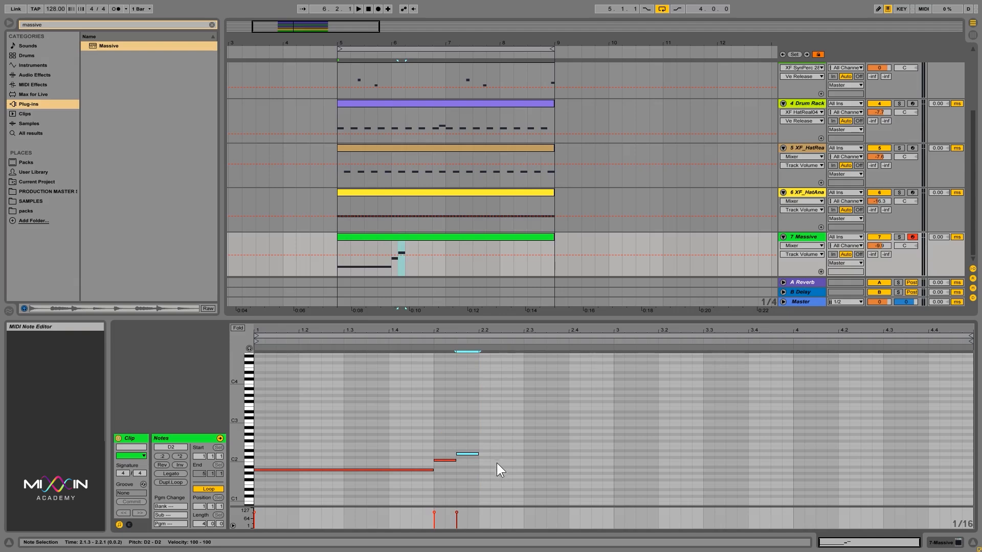
Duplicate the D2 note right after itself, raise the copy to E2 and play back the line.
key(ctrl+d)
key(Down)
key(Down)
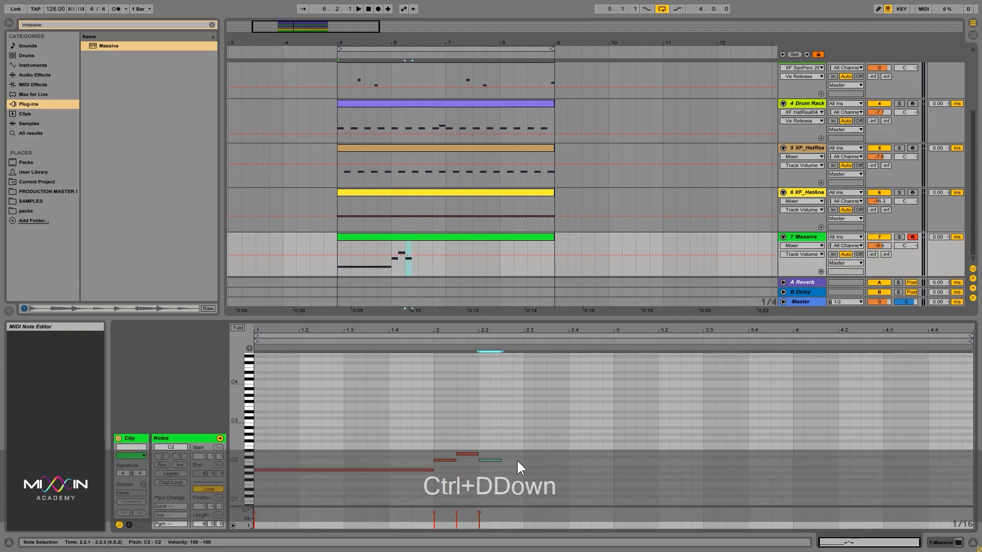
key(Up)
key(Up)
key(Up)
key(Up)
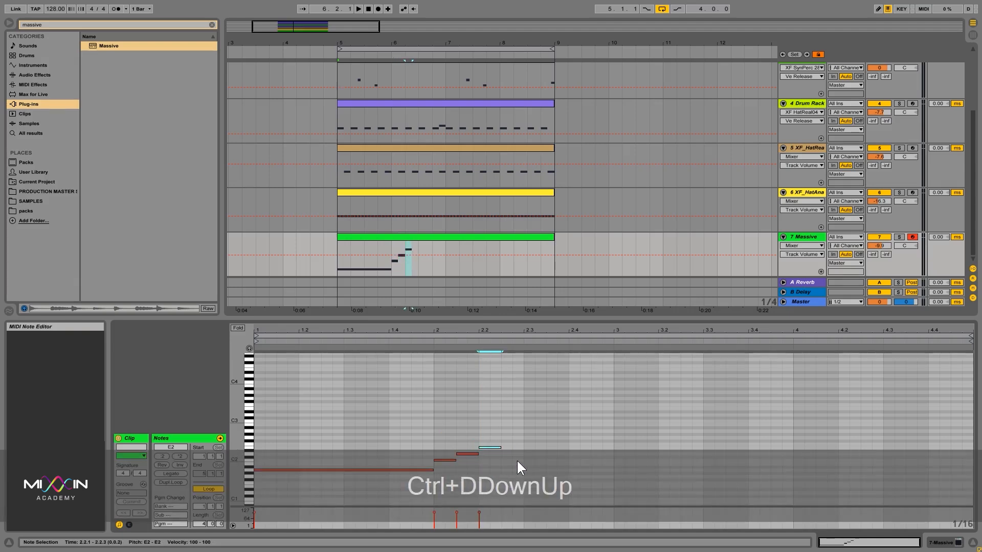
key(space)
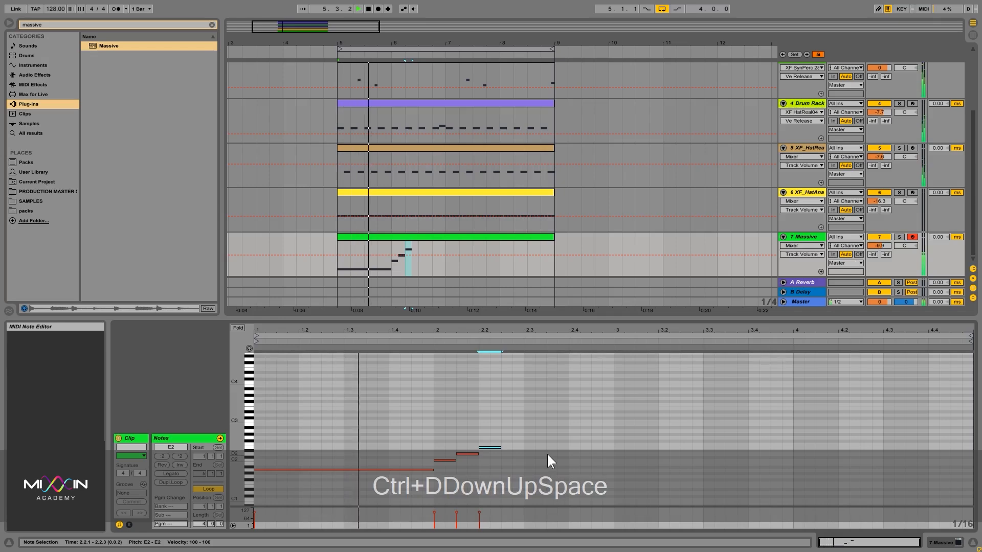
key(space)
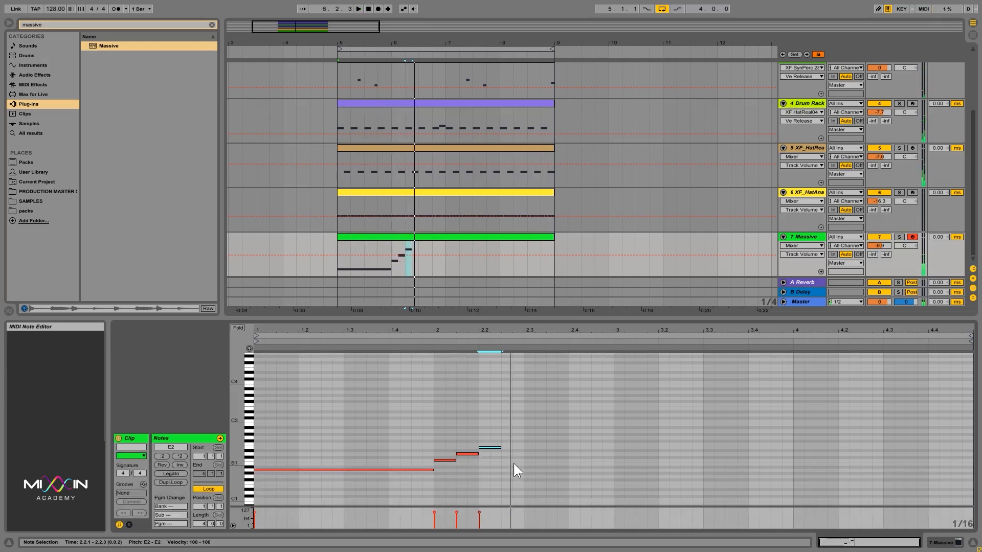
Add a one-beat G1 note directly after the E2 note at 2.2.3 and play back the line.
double_click(509, 477)
drag(511, 477, 545, 478)
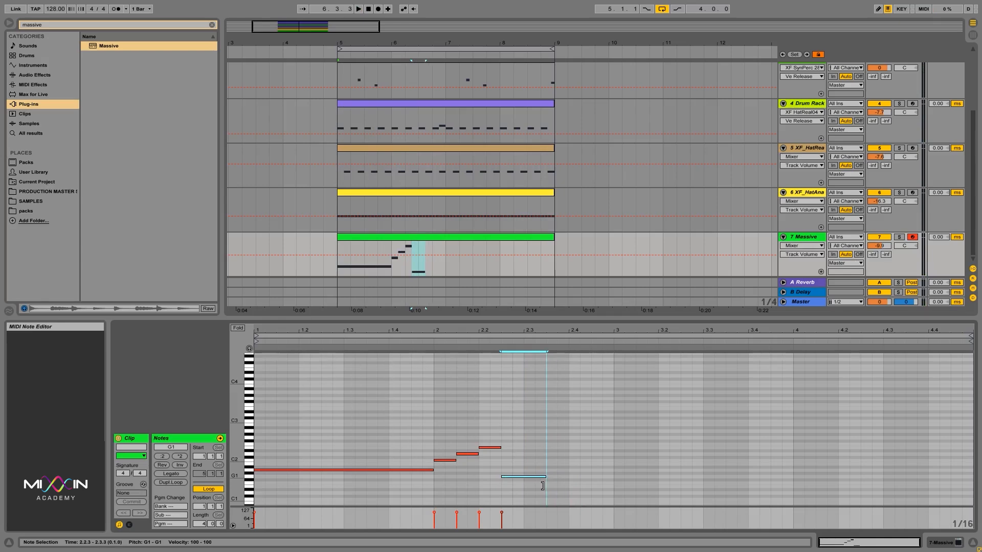
key(space)
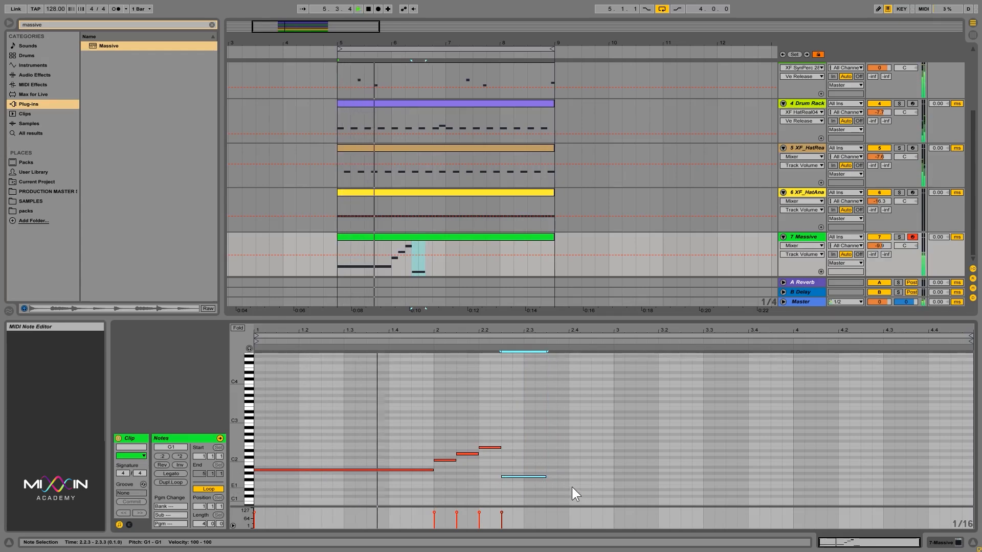
key(space)
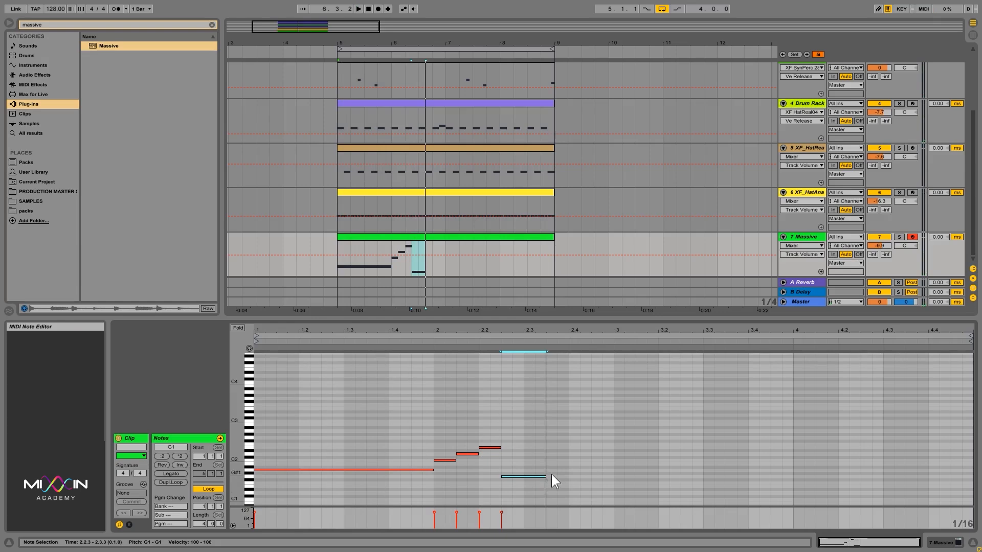
Duplicate the G1 note right after itself, raise the copy to C2 and play back the line.
key(ctrl+d)
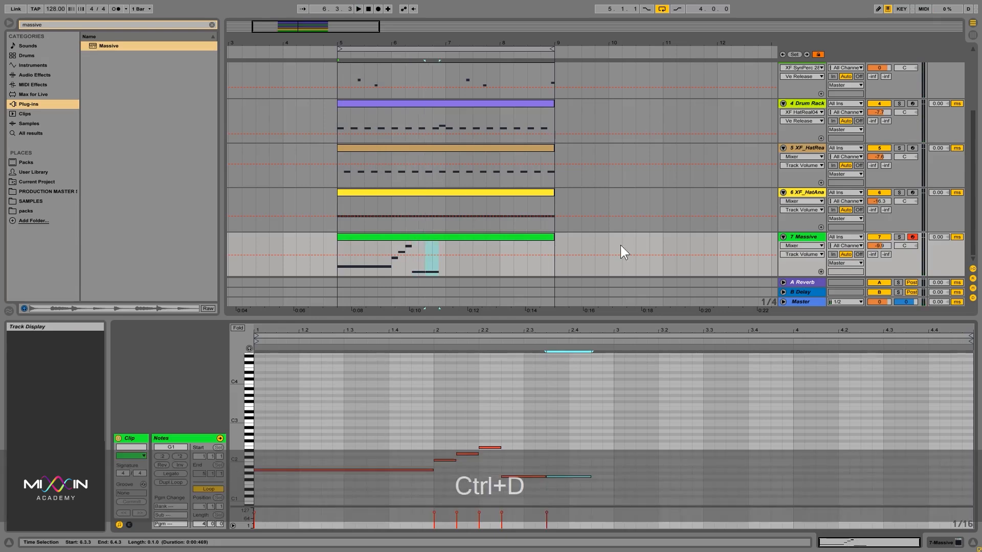
key(Up)
key(Up)
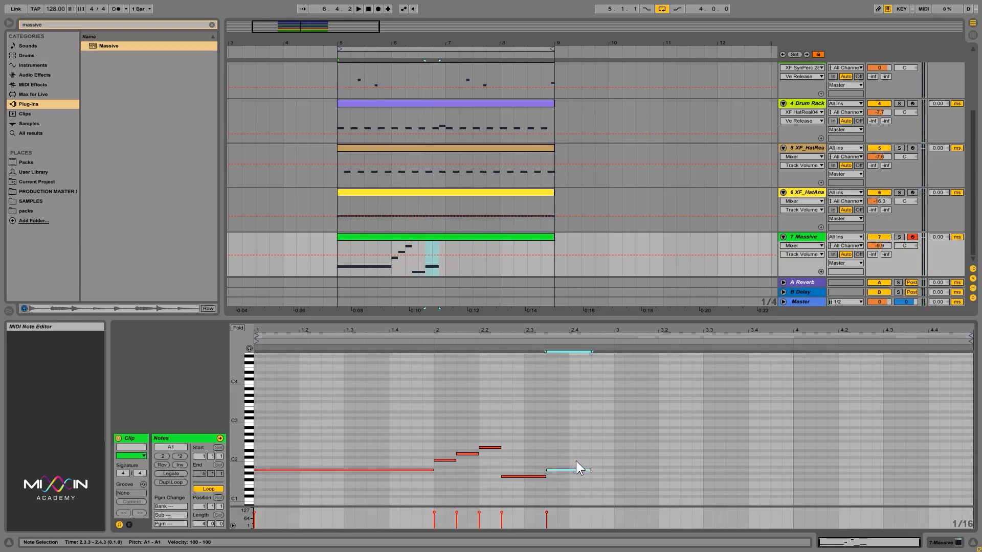
key(Up)
key(Up)
key(Up)
key(space)
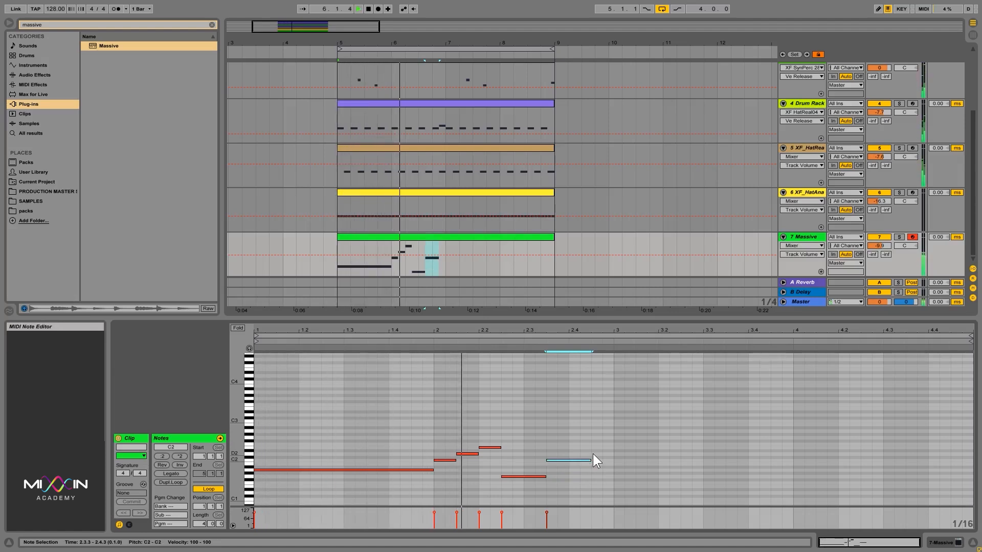
key(space)
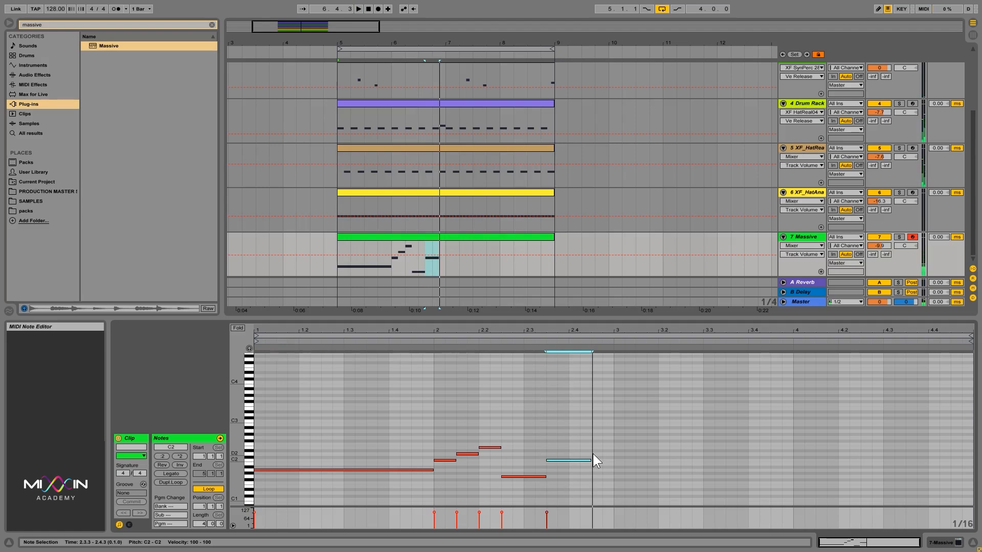
Add an F1 note from 2.4.3 to 3.4.1 and play back the bassline.
click(595, 470)
double_click(596, 470)
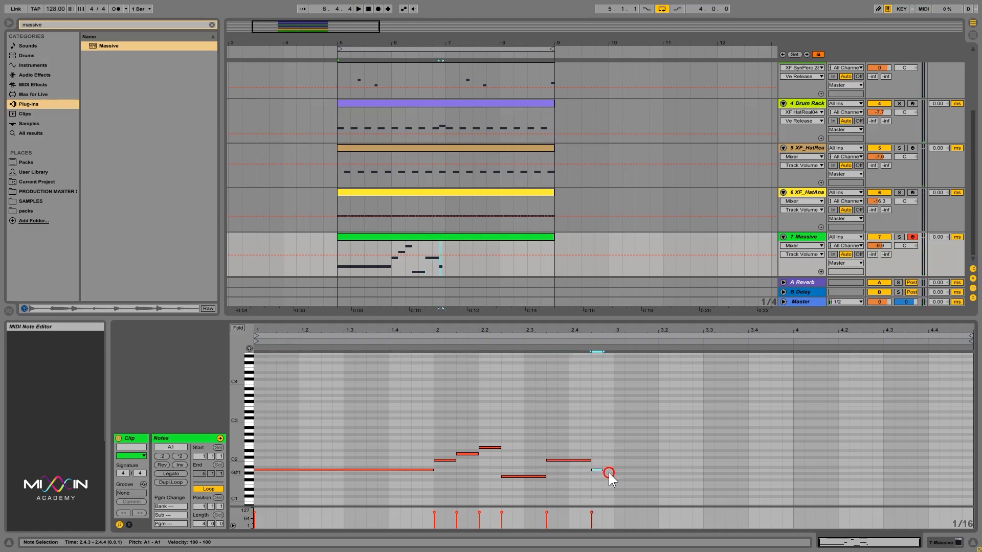
drag(603, 470, 747, 469)
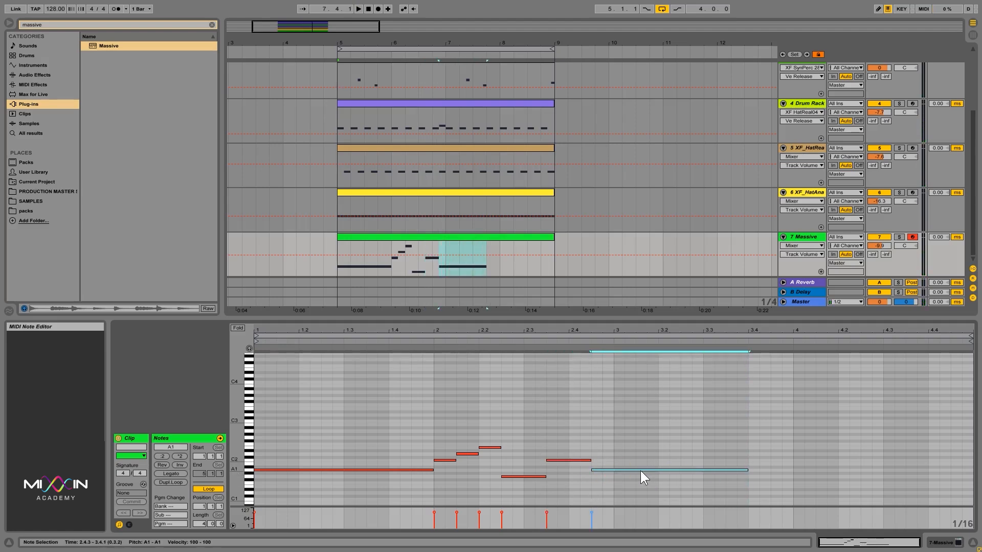
drag(640, 470, 640, 484)
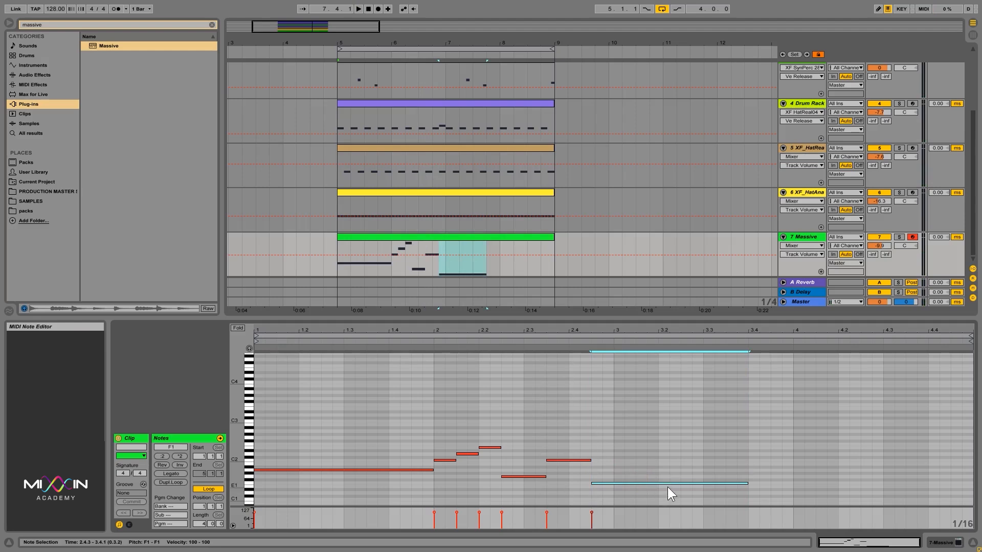
key(space)
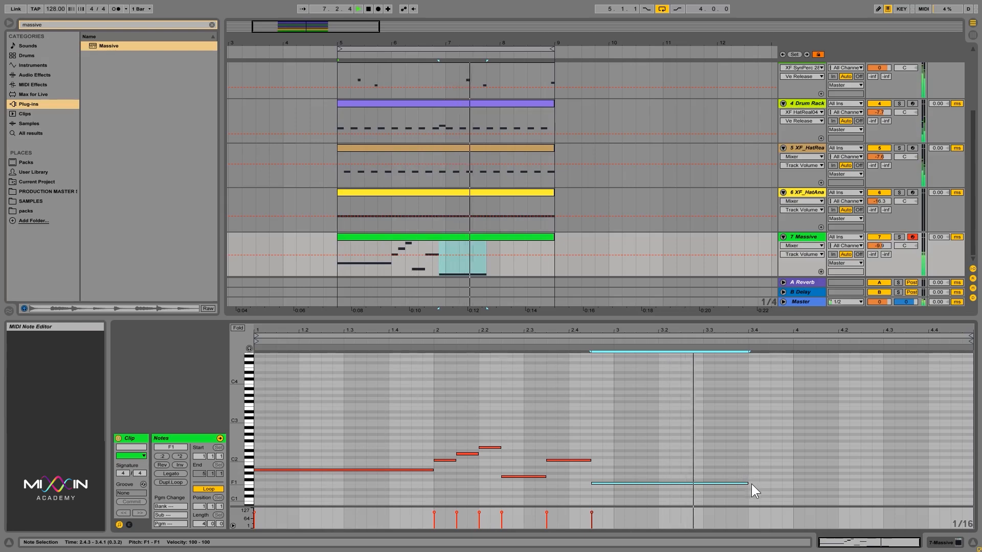
Copy the rising C2, D2 and E2 notes from bar 2 to 3.4.1 and play back the line.
drag(490, 466, 757, 467)
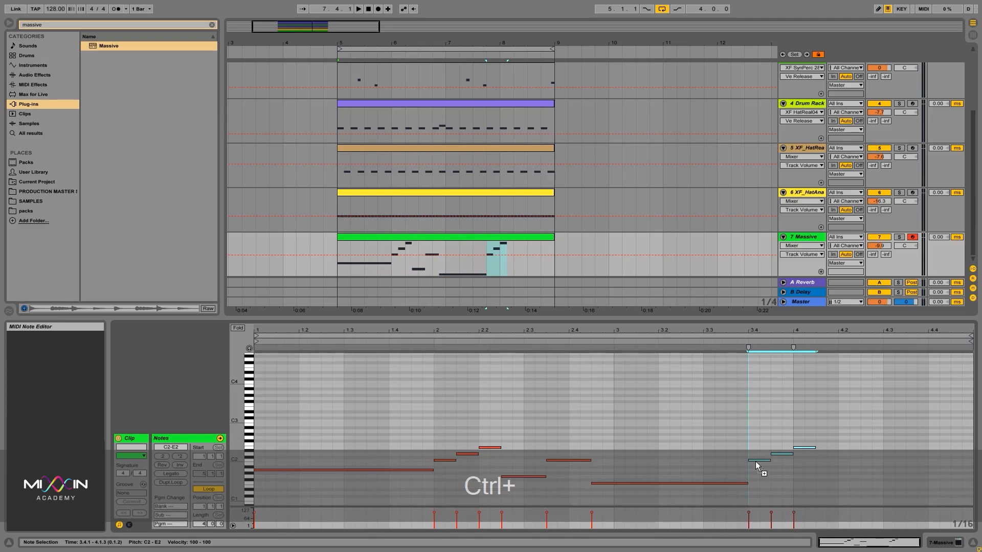
click(782, 478)
key(ctrl+space)
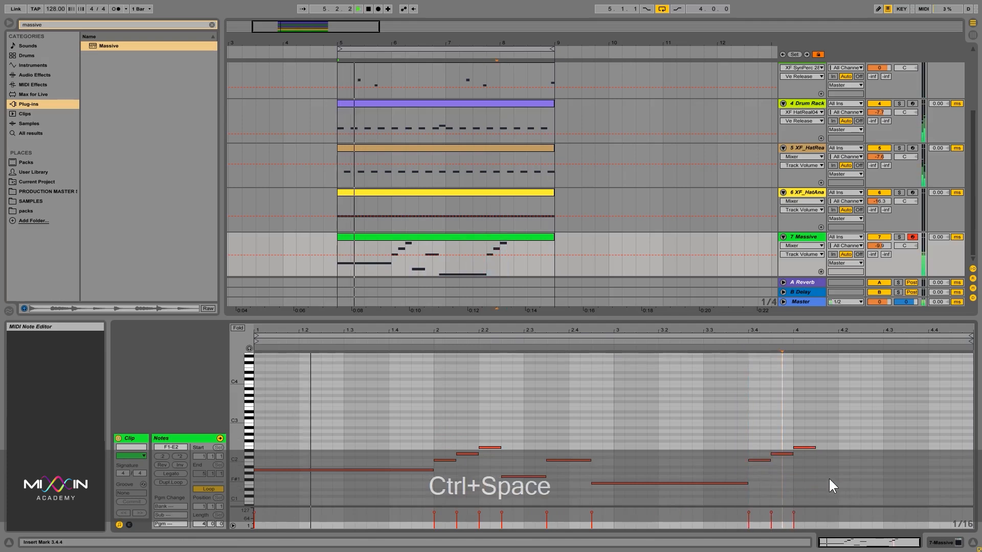
click(826, 473)
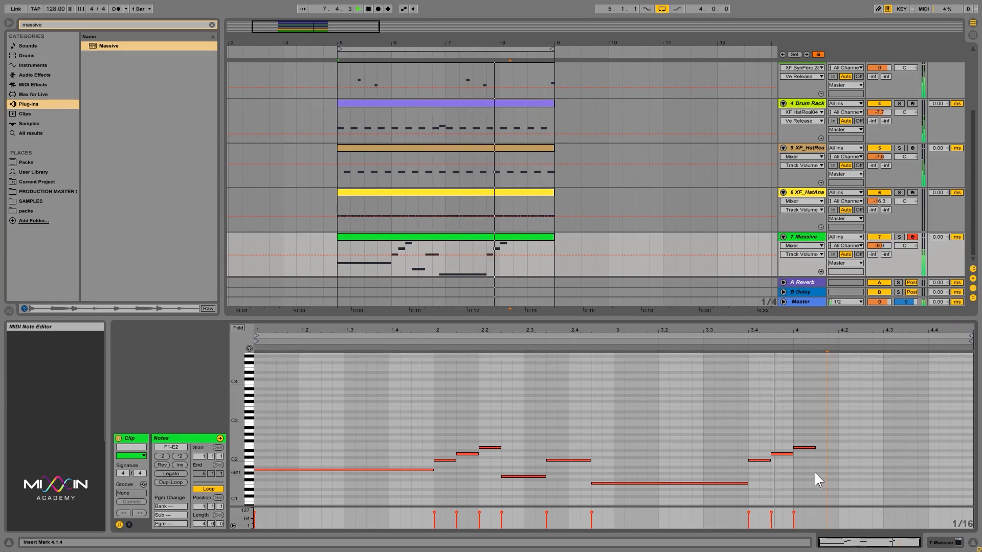
key(space)
Add a one-beat note at 4.1.3 after the copied run and set its pitch to B1.
double_click(816, 460)
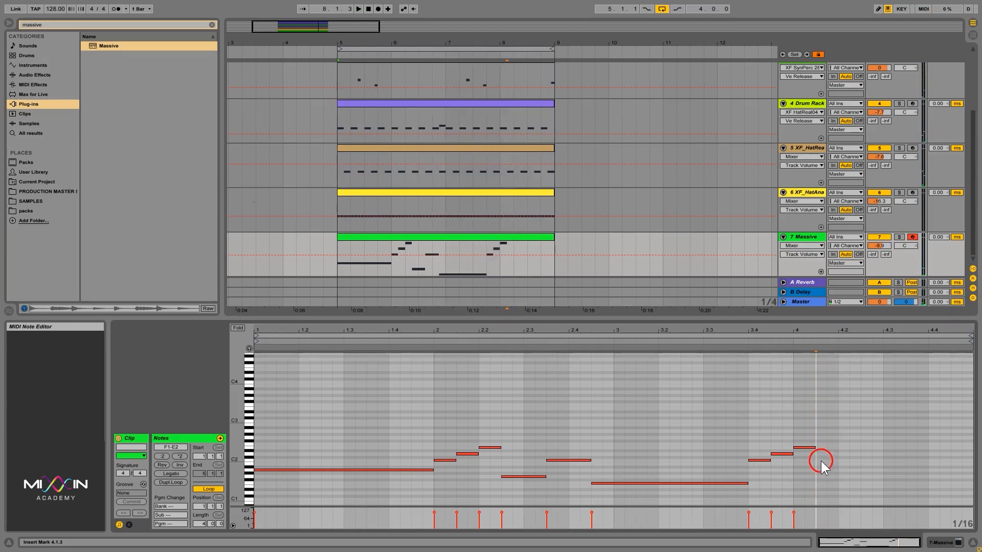
drag(824, 460, 872, 459)
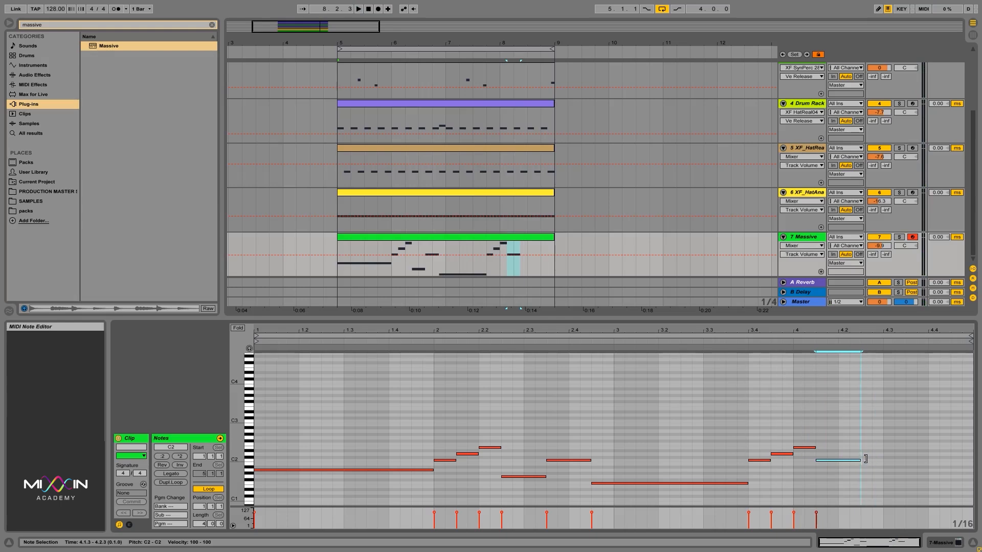
key(Down)
key(Down)
key(Down)
key(Down)
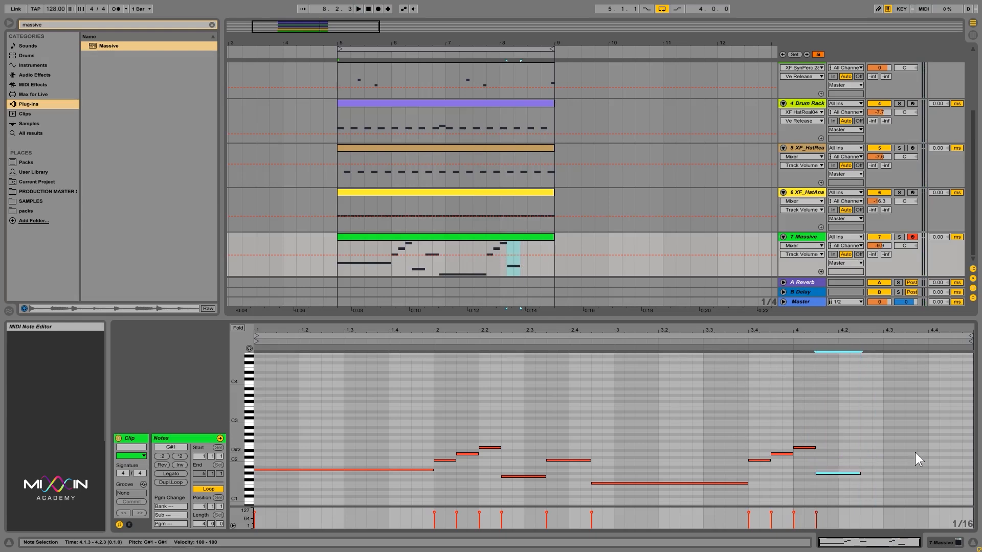
key(Up)
key(Up)
key(Up)
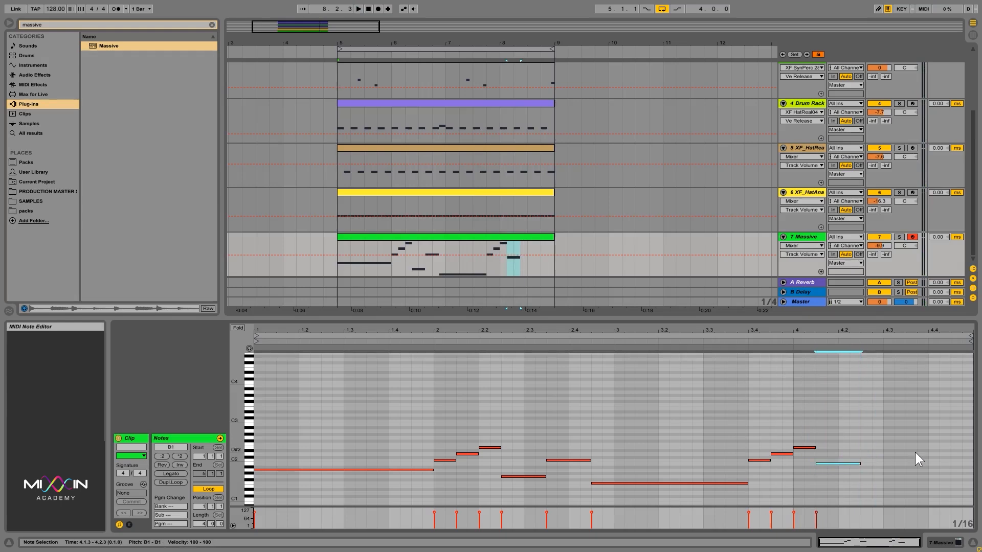
Duplicate the B1 note right after itself, raise the copy to C2 and play back the line.
key(ctrl+d)
key(Up)
key(space)
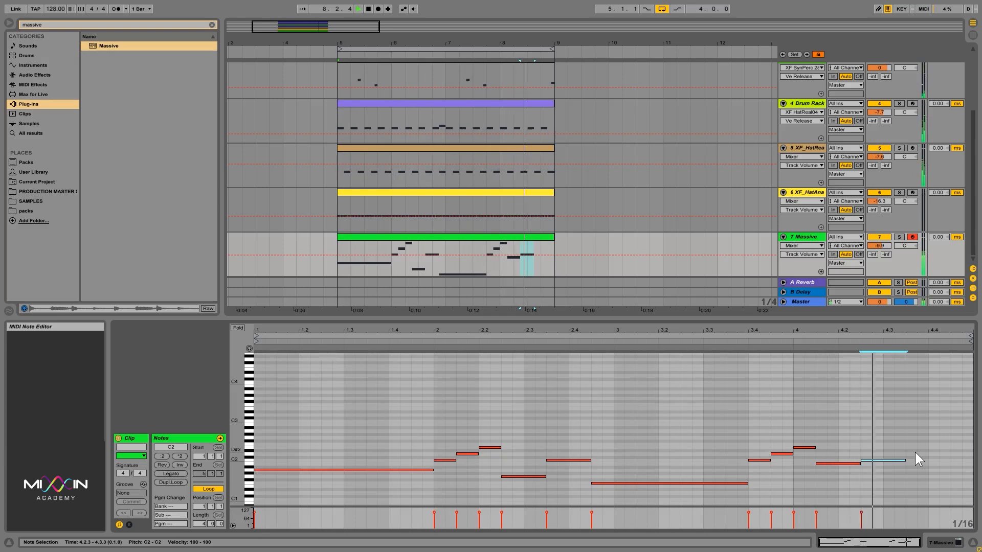
key(space)
Add a G1 note from 4.3.3 to the end of the clip and play back the bassline.
click(911, 477)
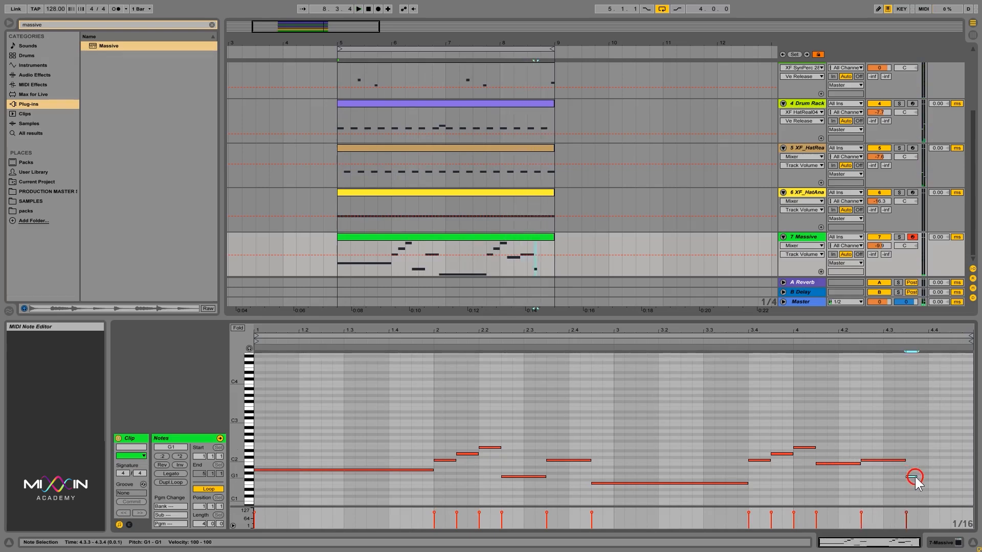
drag(915, 476, 966, 476)
click(941, 443)
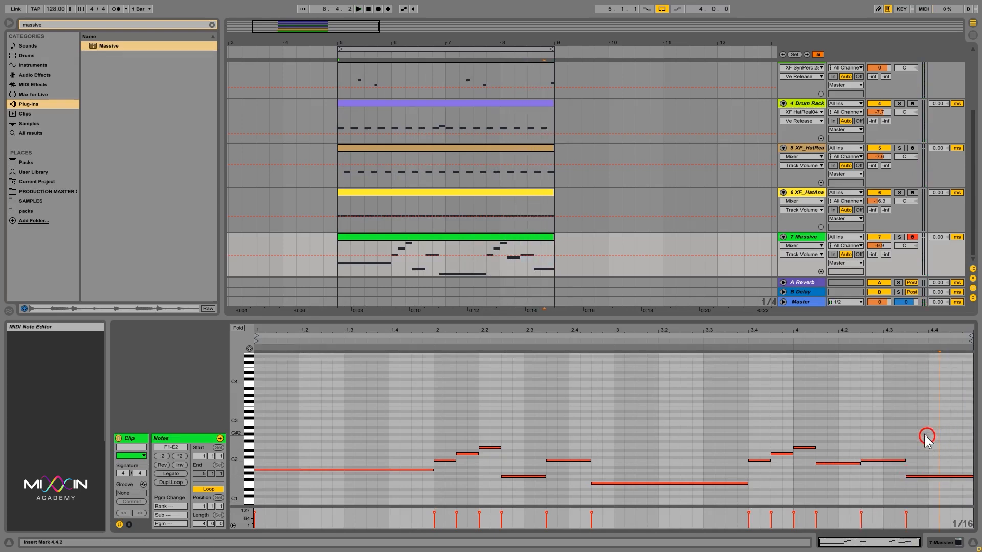
key(space)
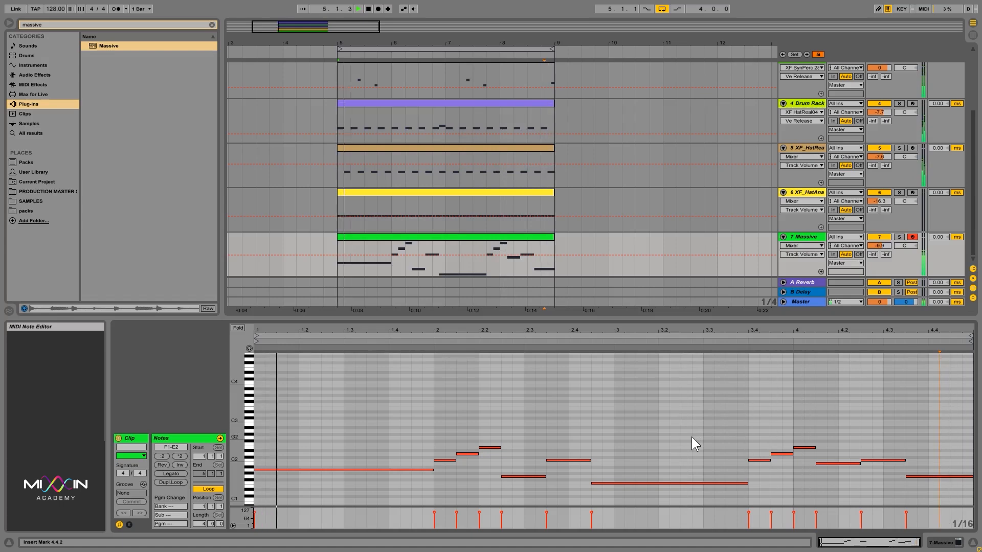
key(space)
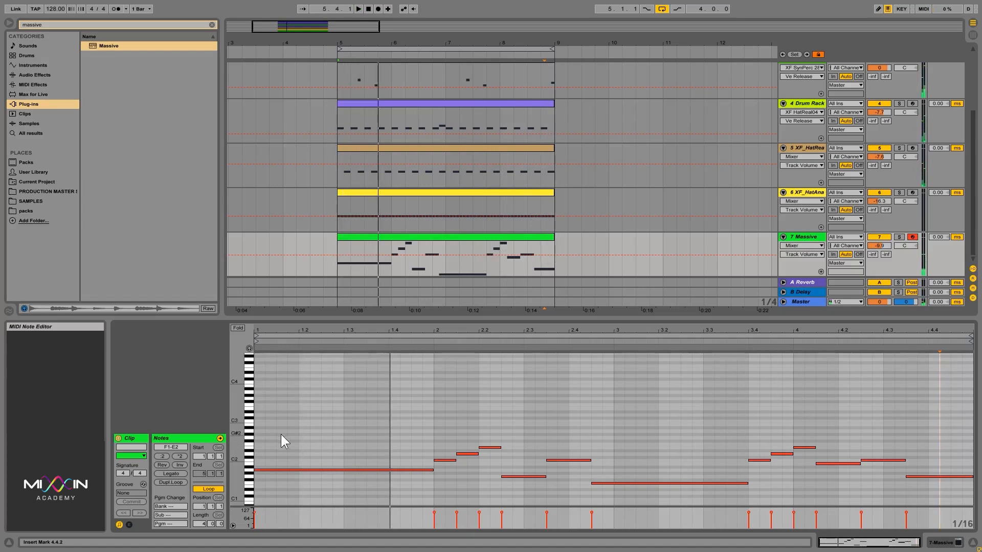
Add an upper note spanning all of bar 1 above the opening A1, set it to C3 and play back.
double_click(266, 434)
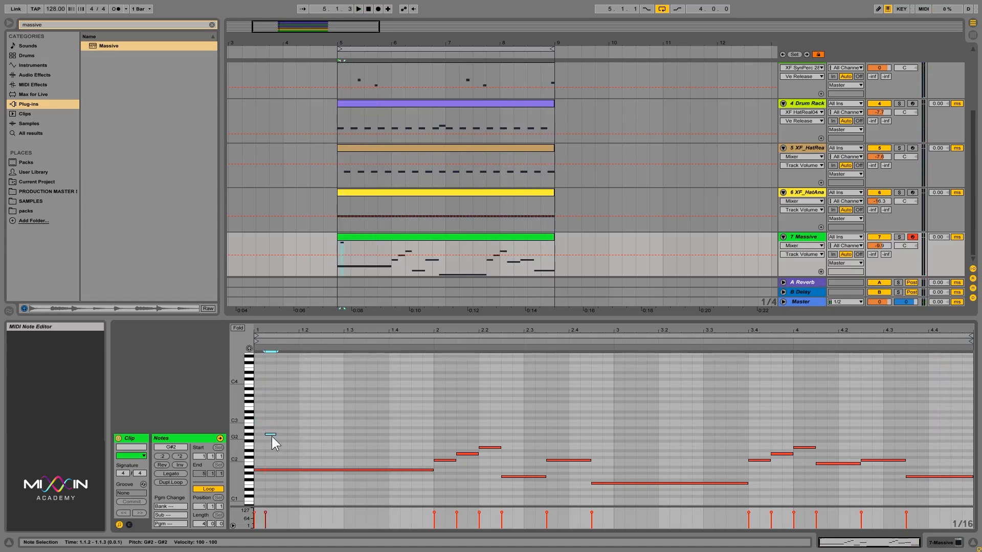
drag(272, 436, 431, 429)
key(Up)
key(Up)
key(Up)
key(Up)
key(Up)
key(Up)
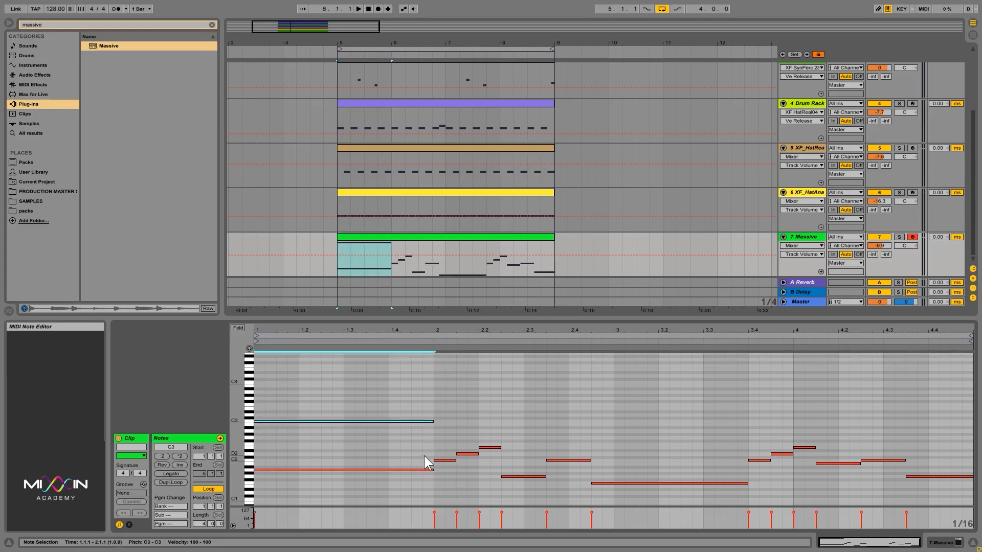
key(Down)
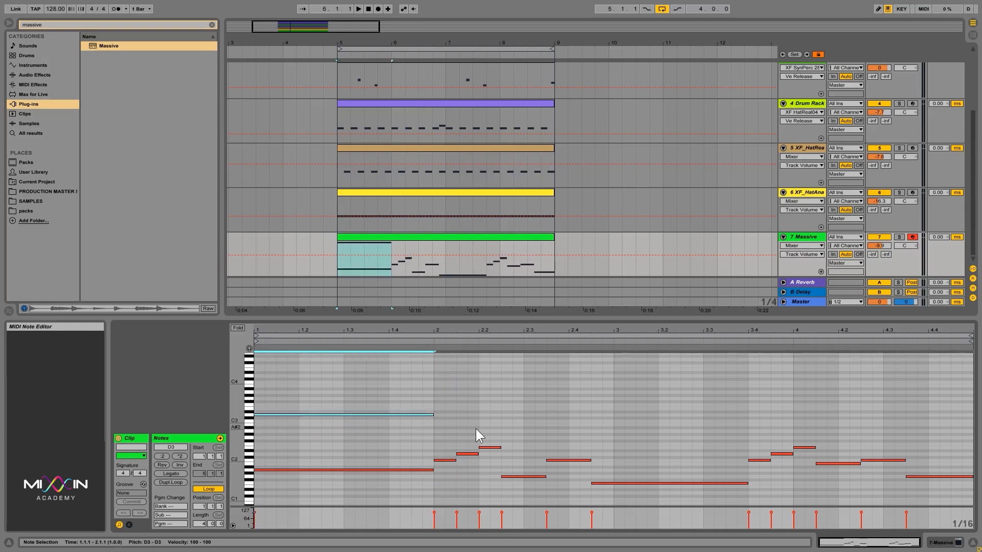
key(space)
key(Down)
key(Down)
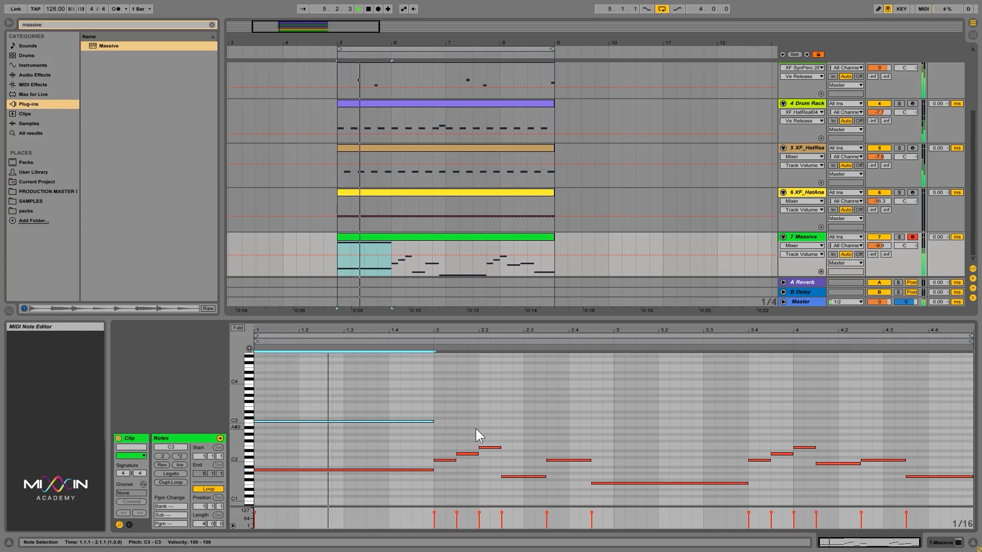
key(space)
Duplicate the one-bar C3 note into bar 2 and raise the copy to E3.
key(ctrl+d)
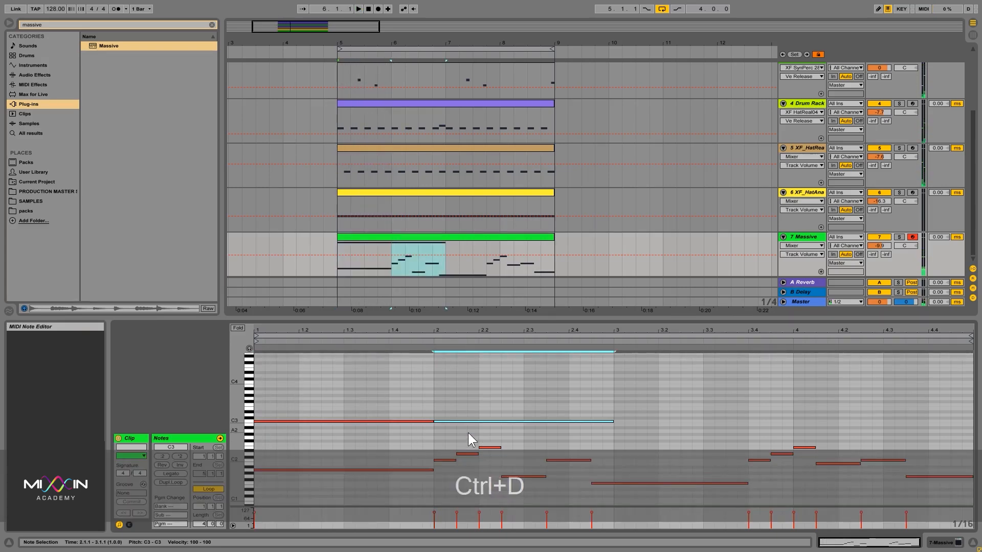
key(Up)
key(Up)
key(Up)
key(Up)
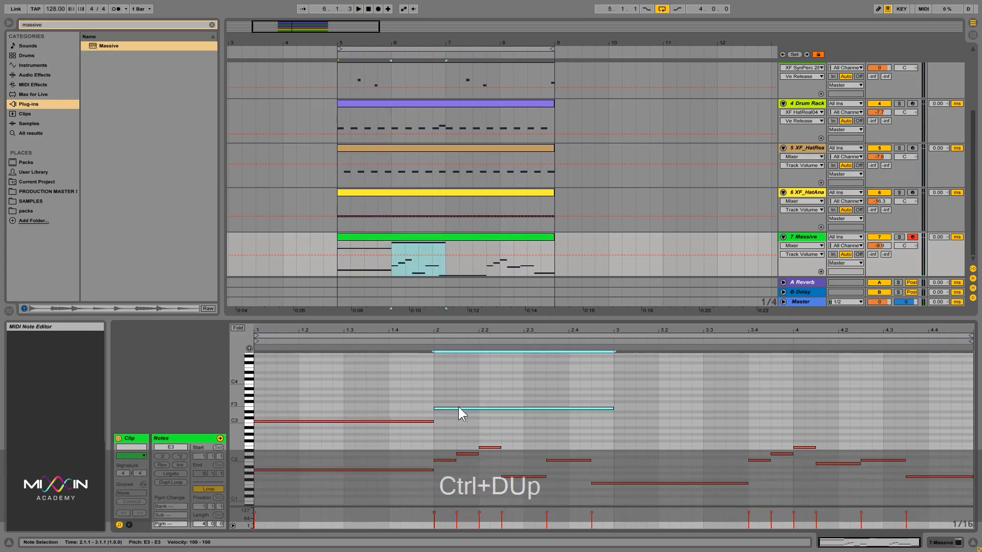
Shorten the E3 note to one beat and duplicate it right after itself.
key(shift+Left)
key(shift+Left)
key(shift+Left)
key(shift+Left)
key(shift+Left)
key(shift+Left)
key(shift+Left)
key(shift+Left)
key(shift+Left)
key(shift+Left)
key(shift+Left)
key(shift+Left)
key(ctrl+d)
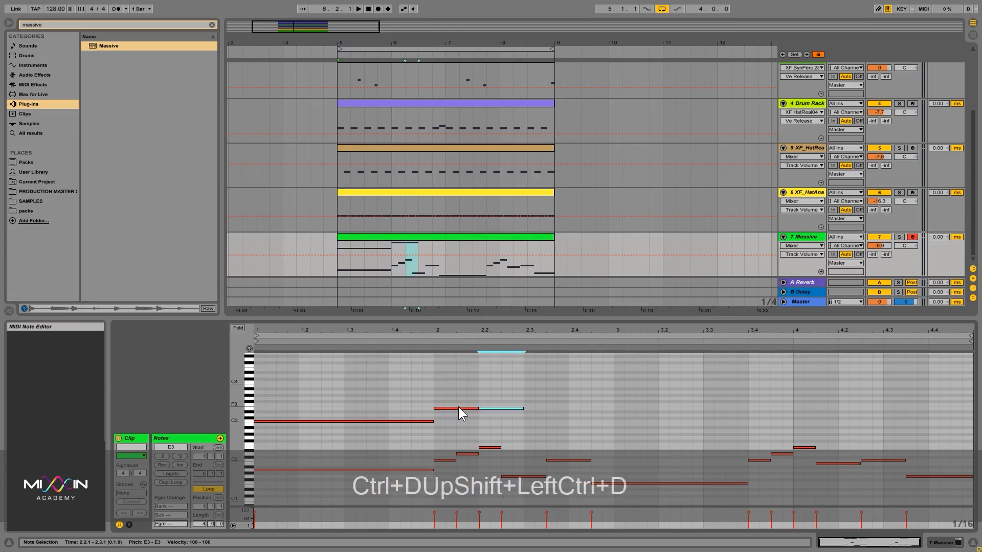
Lower the duplicated upper note at 2.2.1 to D3 and play back the clip.
key(Down)
key(Down)
key(space)
click(569, 409)
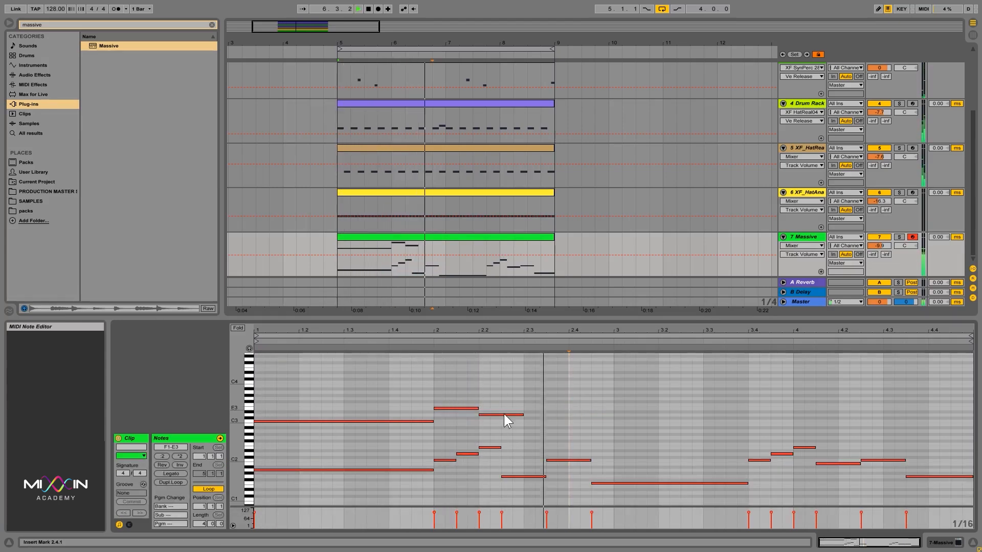
key(space)
Move the D3 note to start at 2.2.3, extend the preceding E3 note to meet it and play back.
click(494, 414)
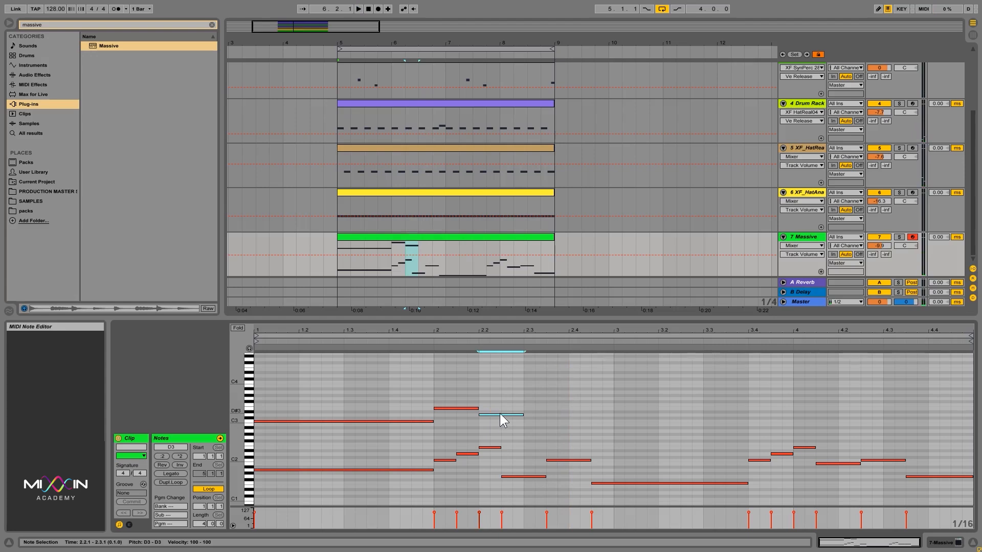
key(Right)
key(Right)
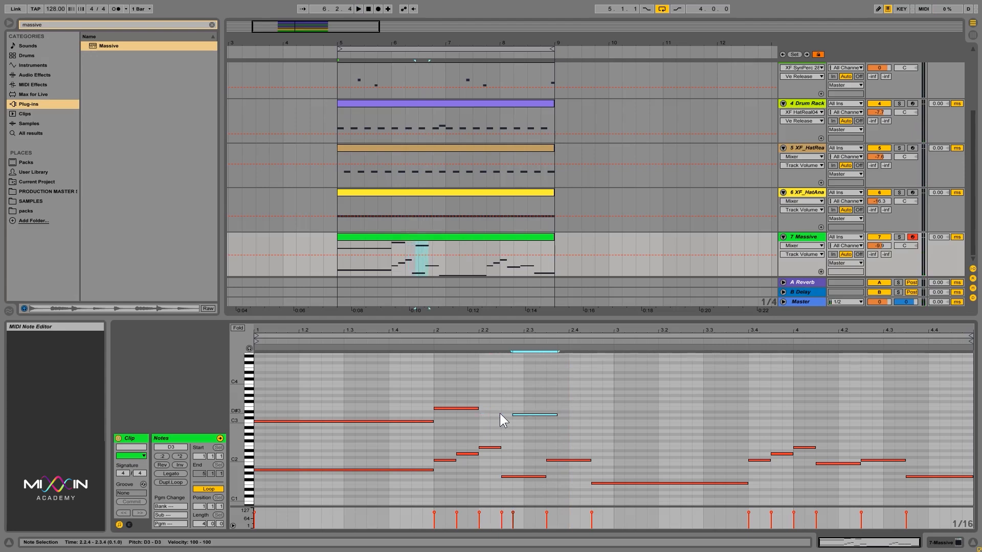
drag(478, 409, 492, 413)
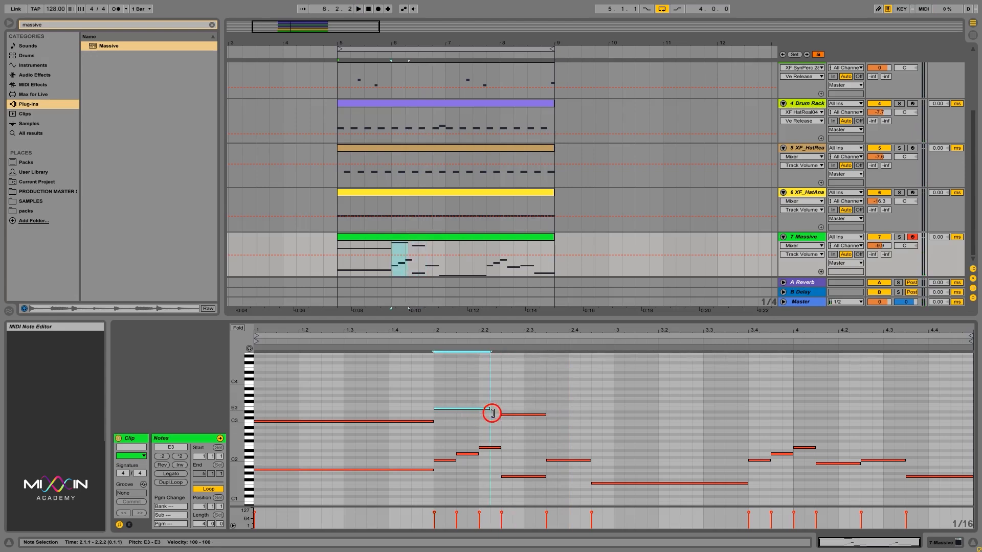
key(space)
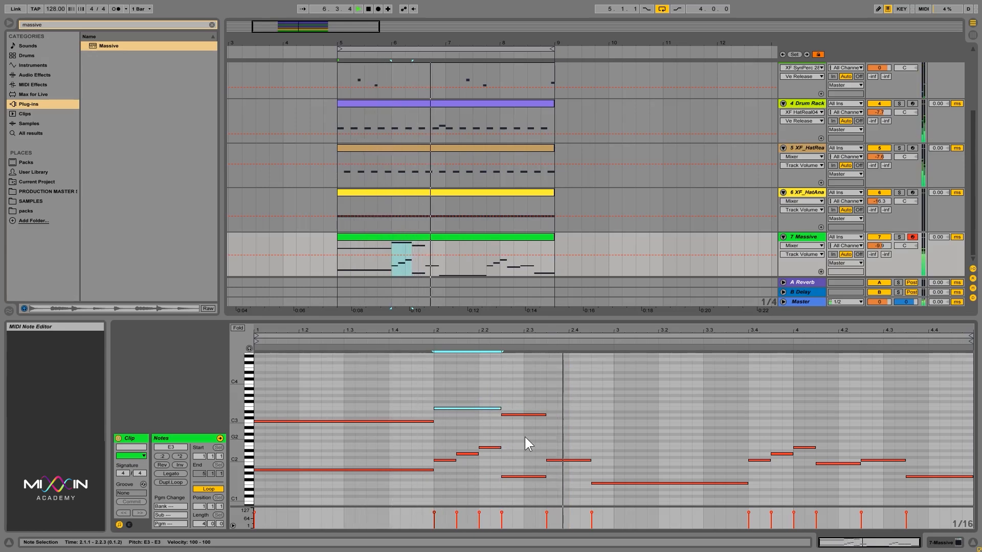
Duplicate the D3 note right after itself, lower the copy at 2.3.3 to C3 and play back.
click(526, 414)
key(ctrl+d)
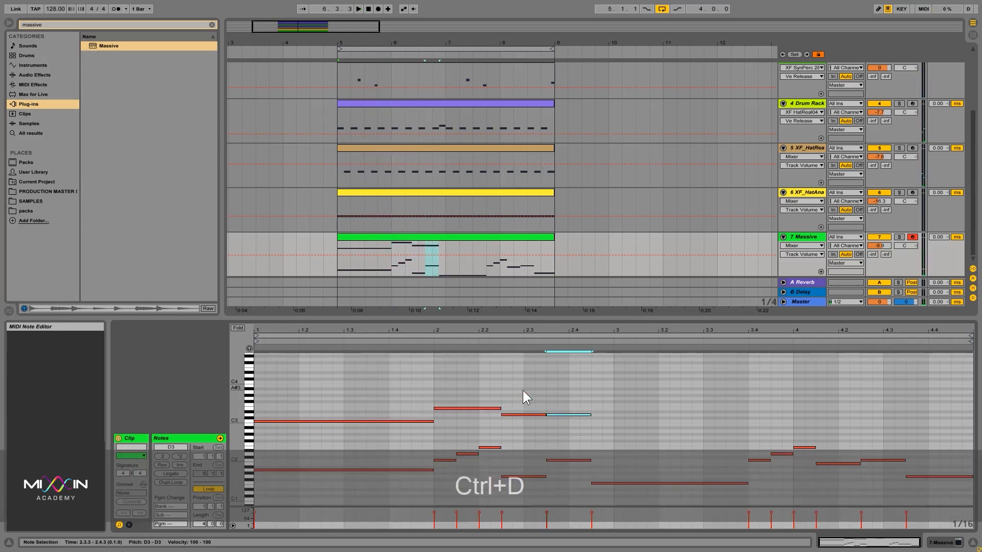
key(Down)
key(Down)
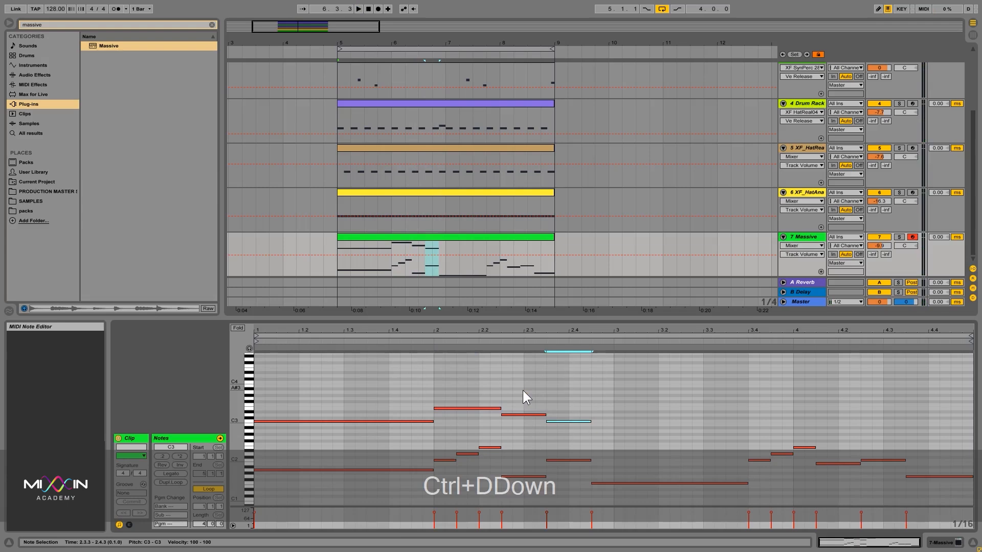
key(space)
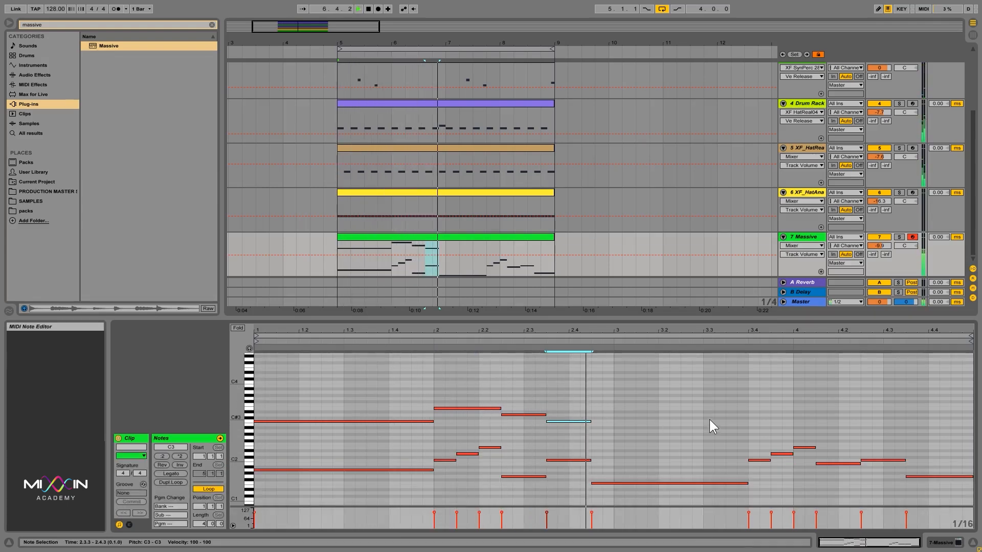
key(space)
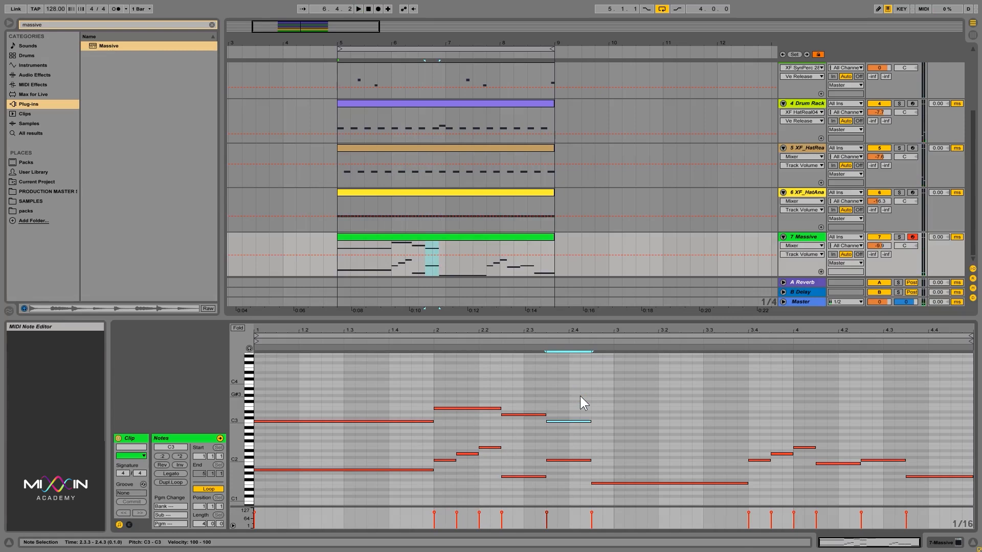
Raise the upper note at 2.3.3 to G3 and play back the melody.
key(Up)
key(Up)
key(Up)
key(Up)
key(Up)
key(space)
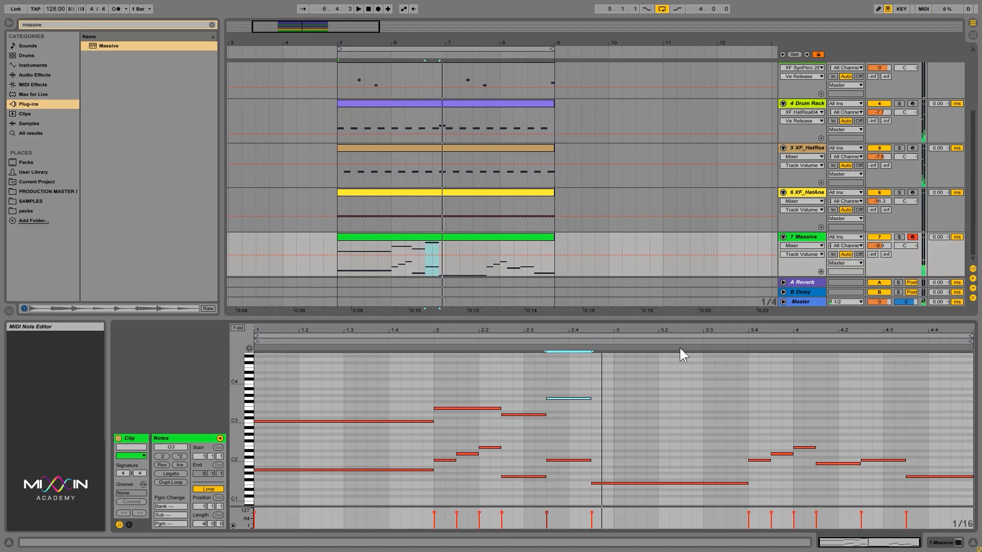
Add an upper F3 note from 2.4.3 to 3.4.1 above the long bass note and play back.
double_click(597, 404)
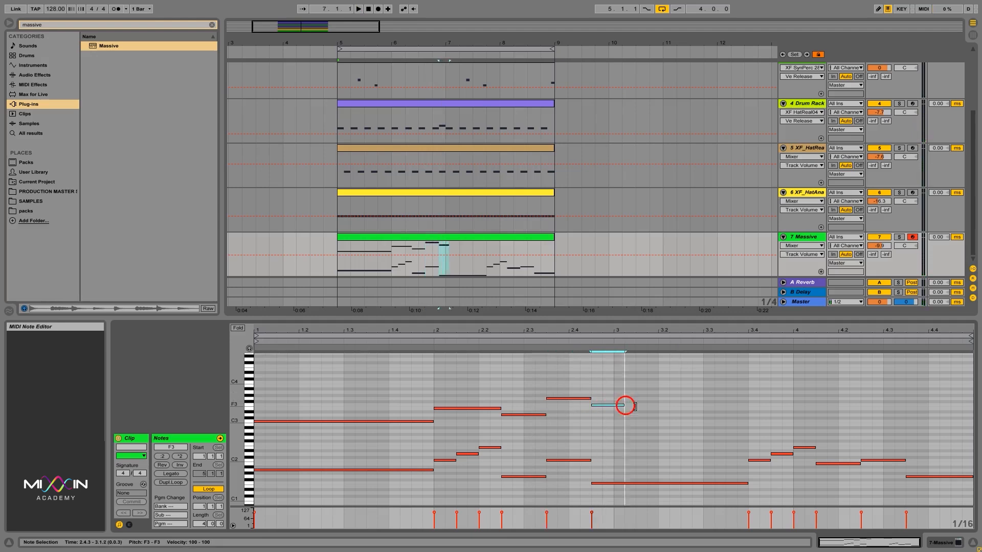
drag(635, 407, 737, 415)
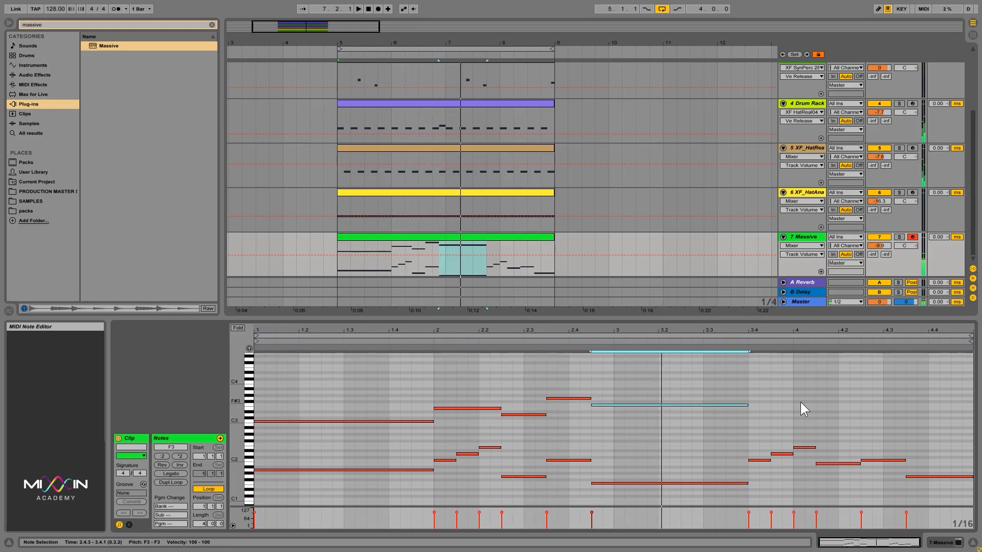
click(657, 385)
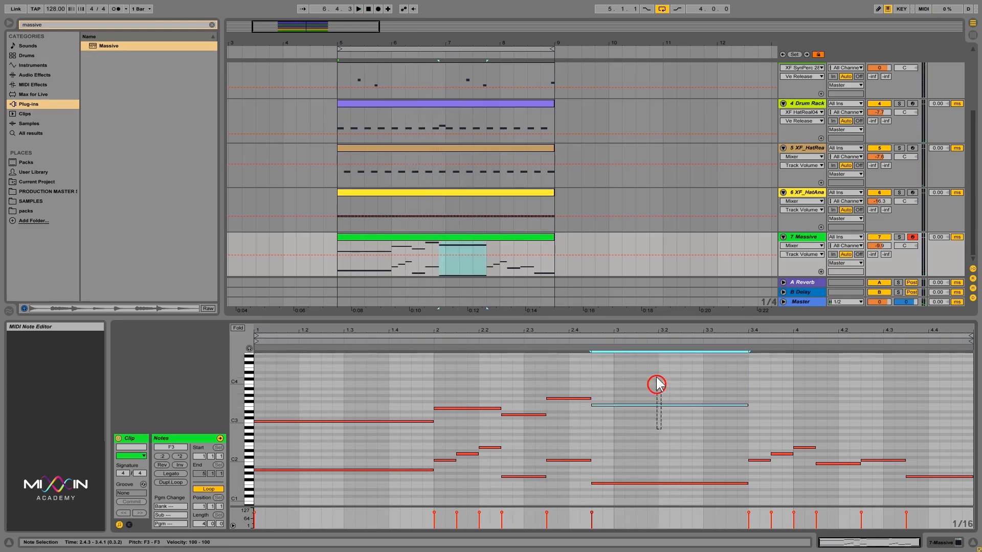
Lower the long upper note starting at 2.4.3 to C3 and play back.
key(Down)
key(Down)
key(Down)
key(Down)
key(Down)
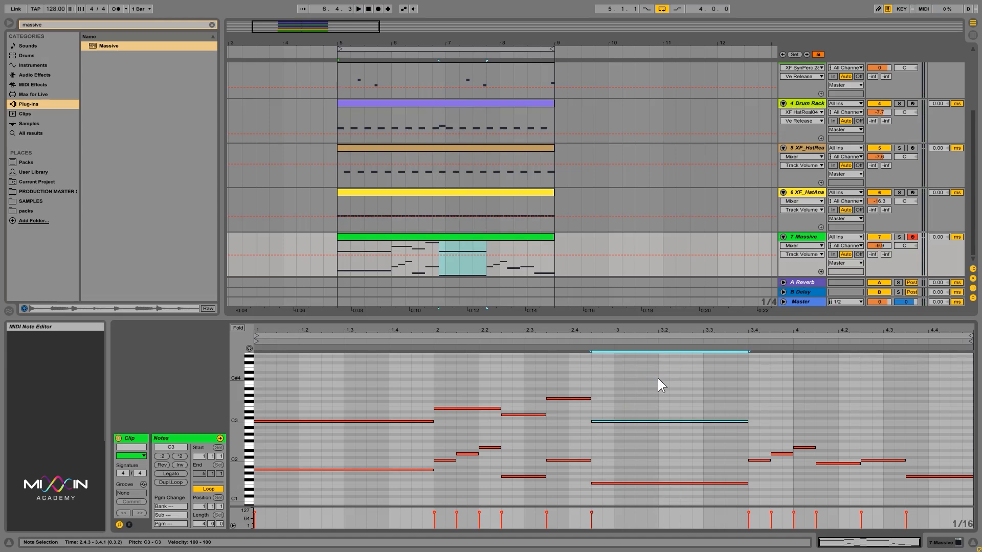
key(space)
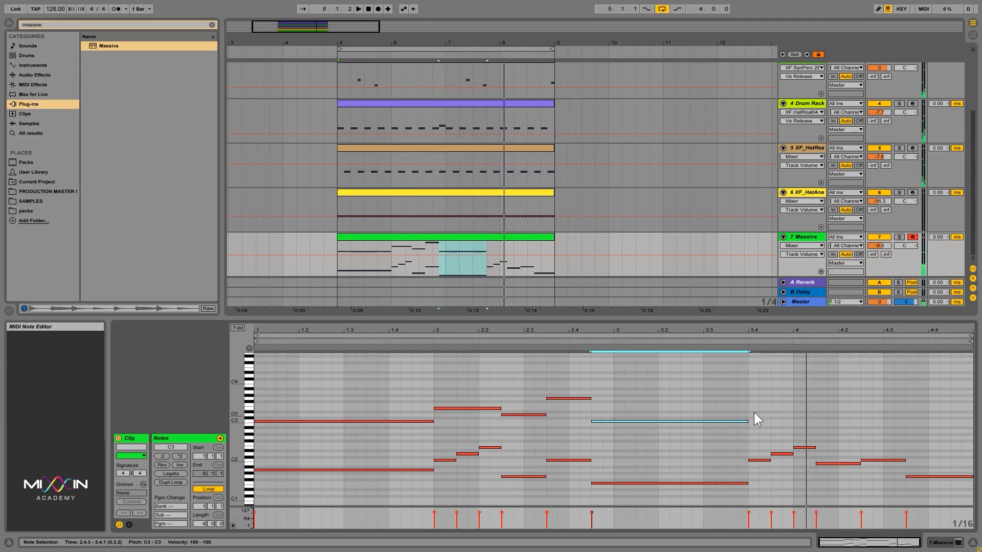
Add an upper note from 3.4.1 to 4.1.3, set it to A2 and play back.
drag(752, 414, 813, 416)
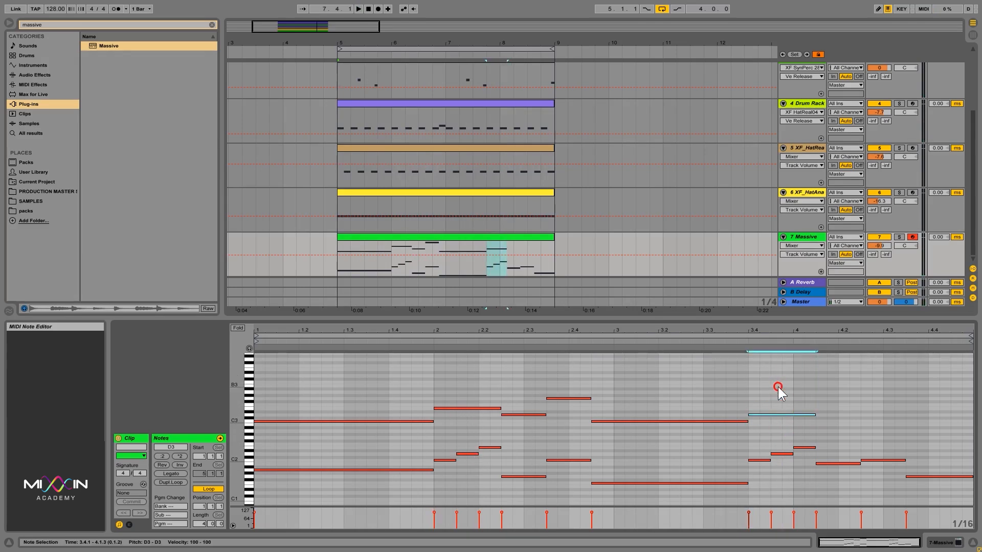
key(Down)
key(Down)
key(Down)
key(Down)
key(Down)
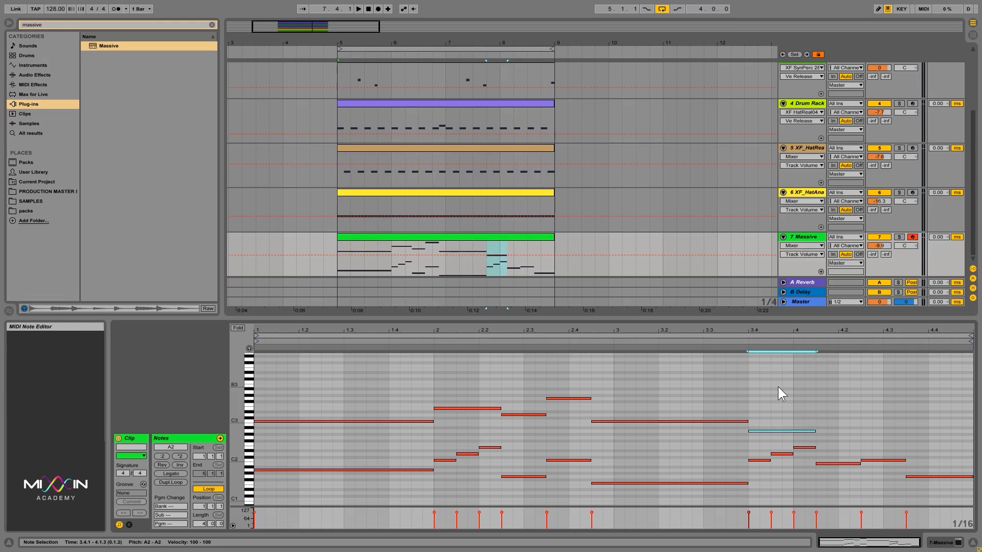
key(space)
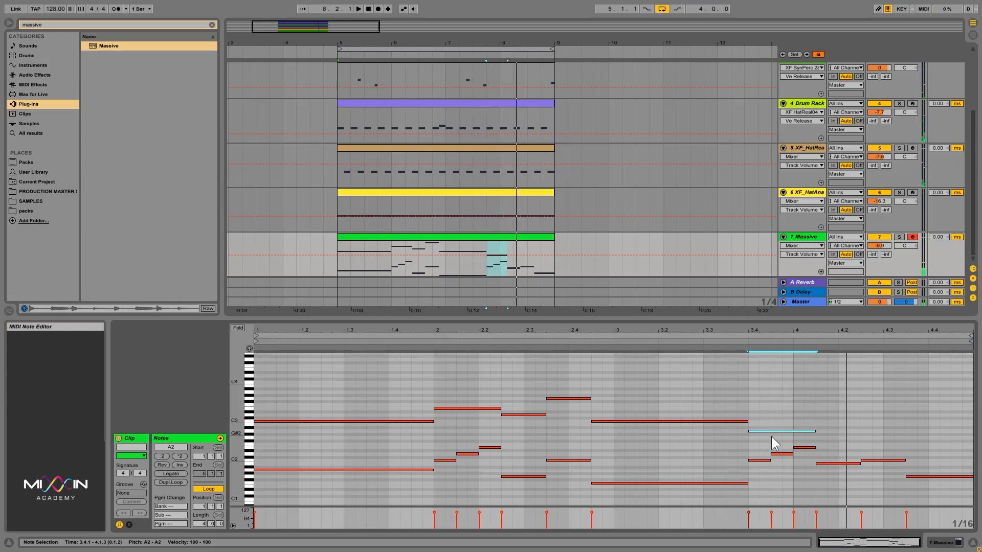
Raise the upper note starting at 3.4.1 to B2 and play back the loop.
key(space)
click(773, 418)
key(Up)
key(Up)
key(space)
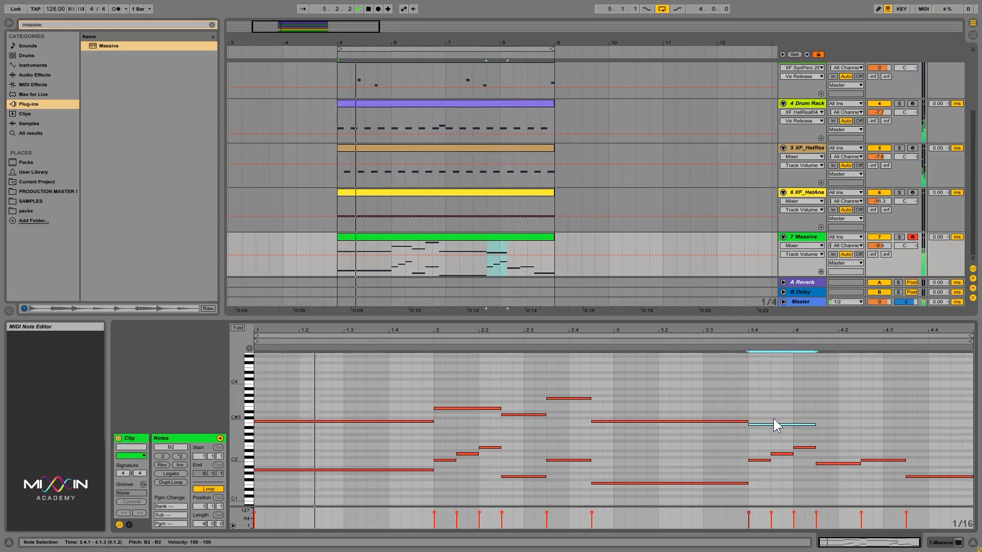
click(737, 340)
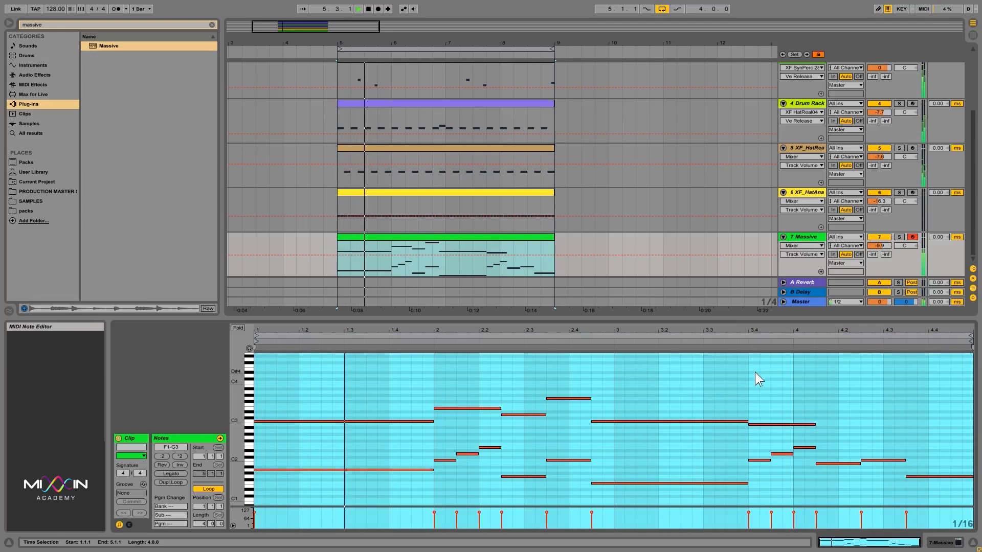
click(753, 382)
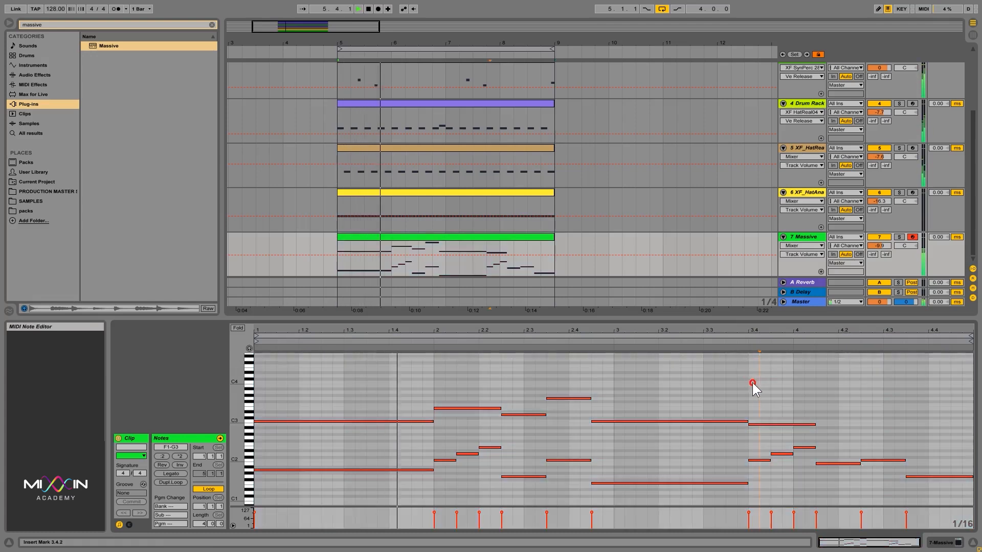
click(487, 271)
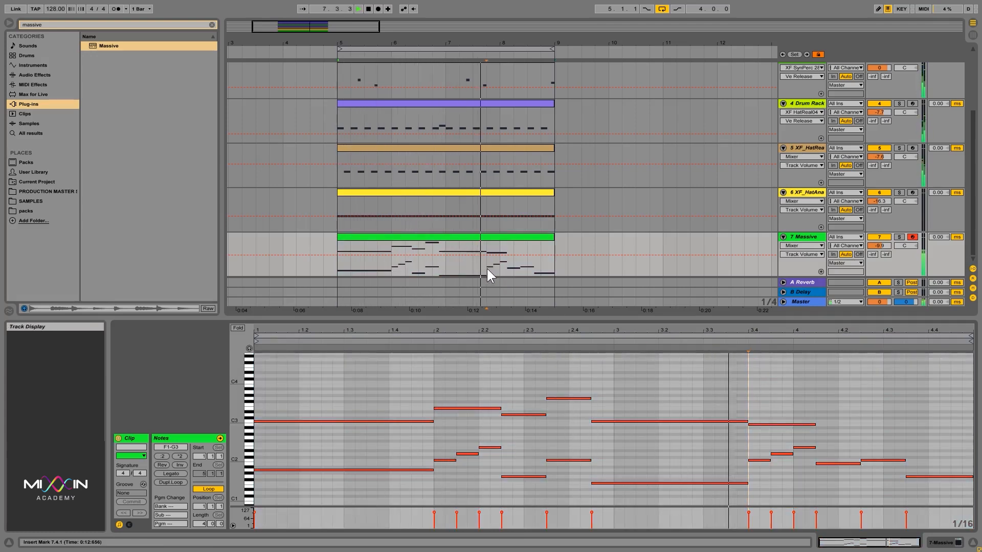
key(space)
Raise the upper note at 3.4.1 to D3 and audition it from arrangement position 7.4.1.
drag(774, 424, 772, 419)
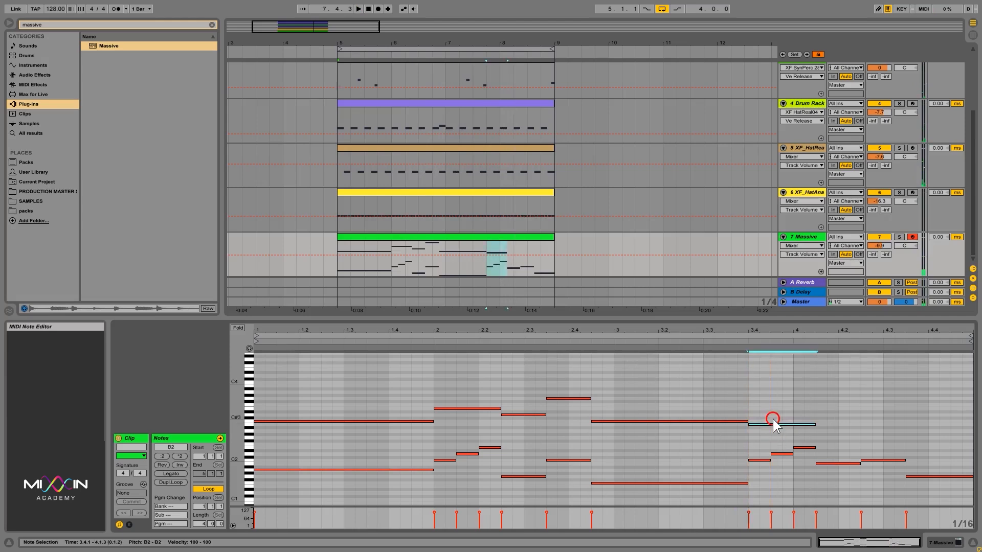
key(Up)
click(487, 261)
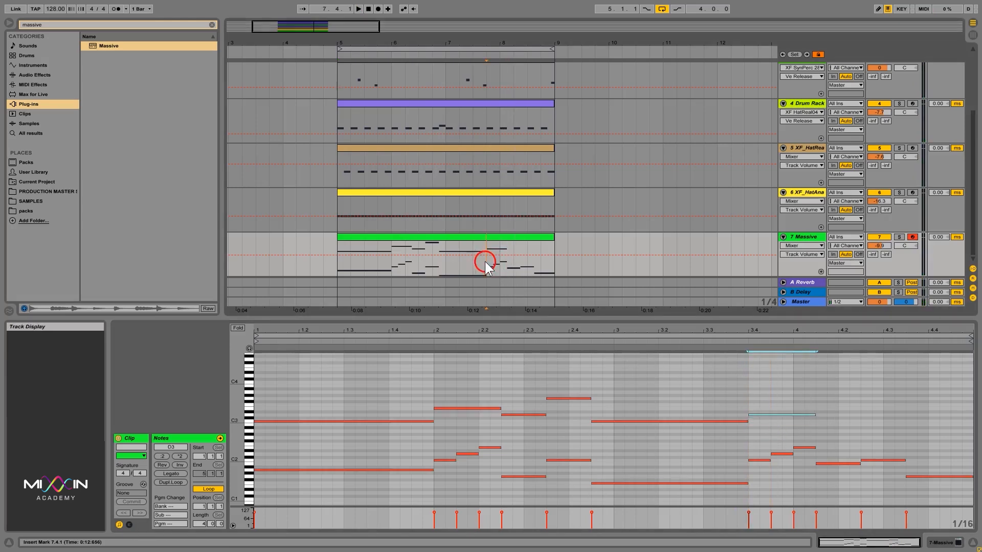
key(space)
key(space)
key(space)
Try the upper note at 3.4.1 on G3 and on F3 during playback.
click(793, 431)
click(790, 414)
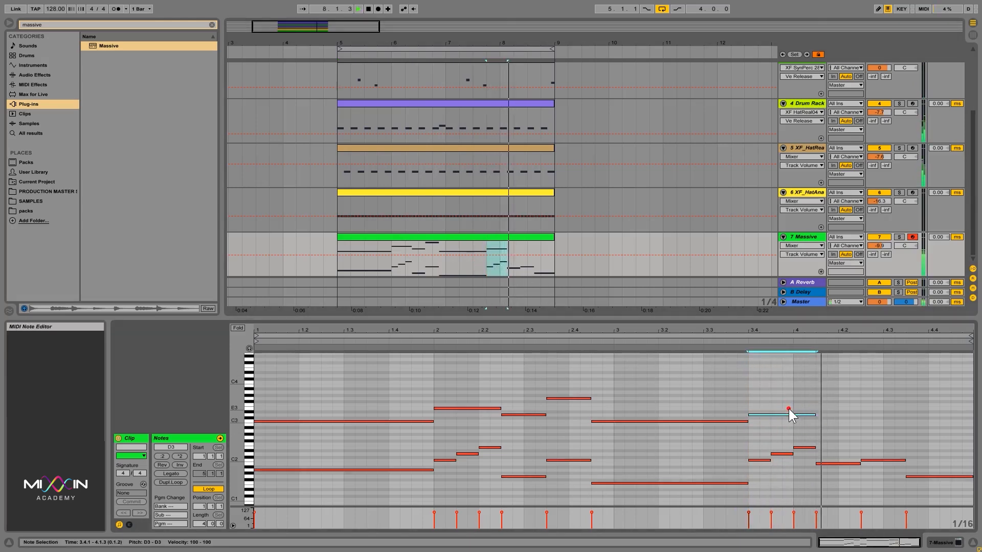
key(Up)
key(Up)
key(Up)
key(Up)
key(Up)
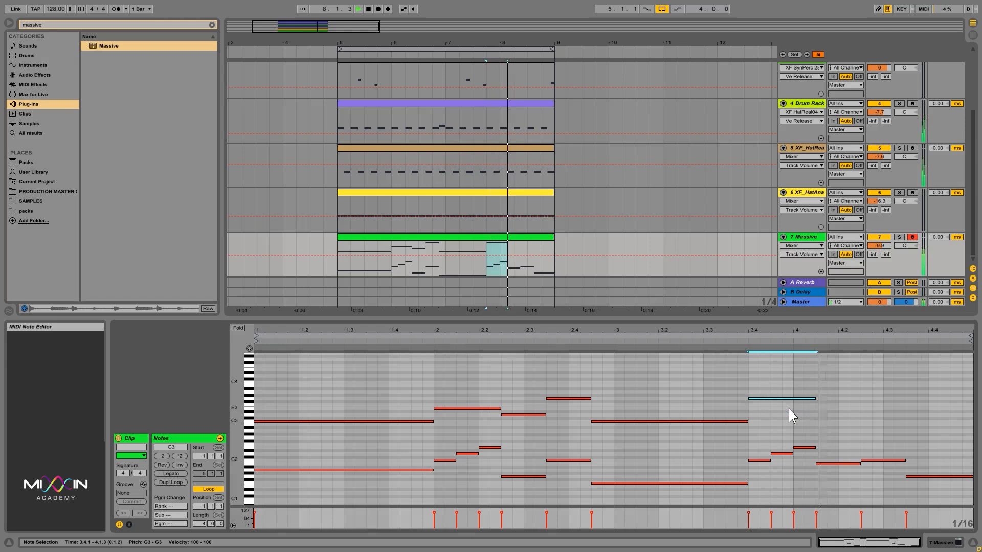
key(Down)
key(Down)
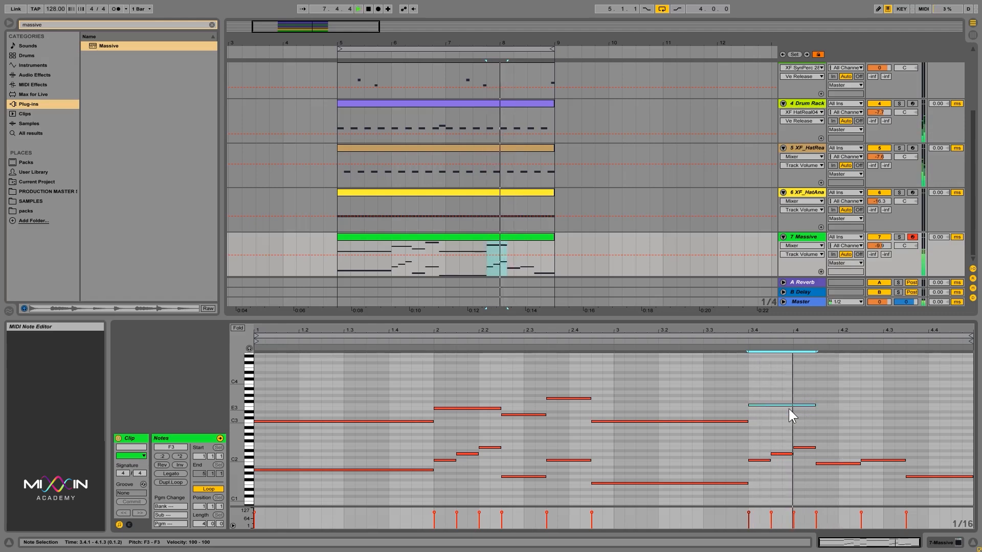
Try A3 for the upper note at 3.4.1, and settle on G3.
key(Up)
key(Up)
key(Up)
key(Up)
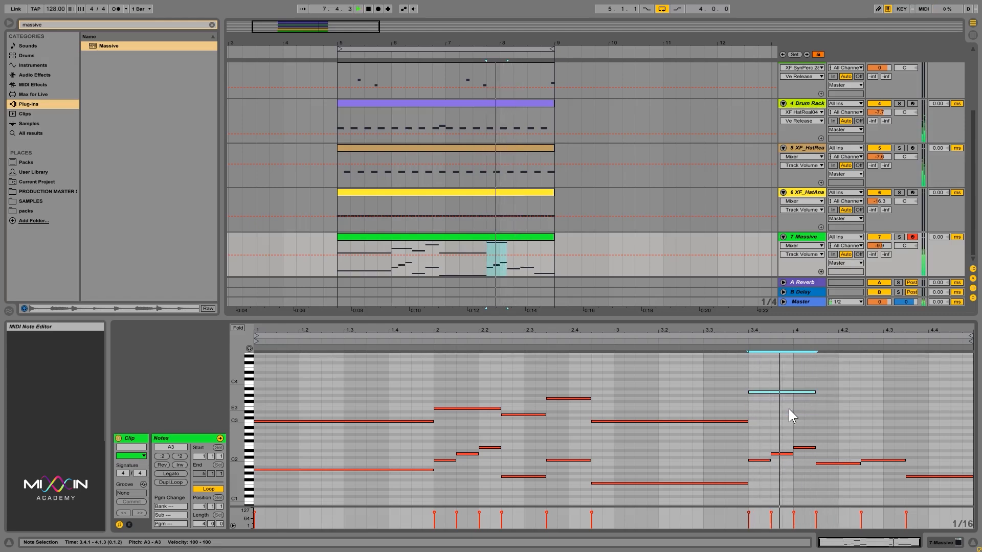
key(Down)
key(Down)
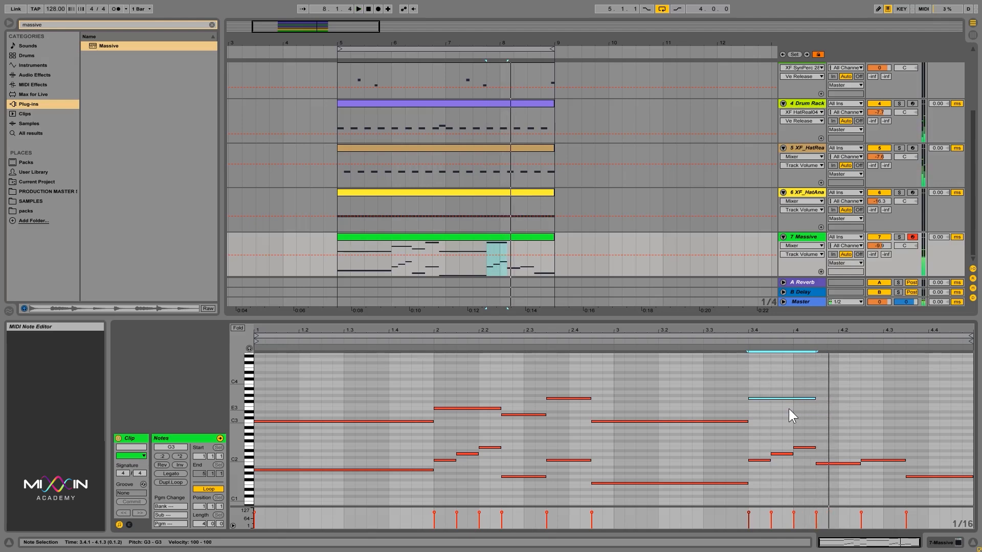
Duplicate the G3 note, move the copy to 4.3.3 at the clip's end, lower it to D3 and play back.
key(ctrl+d)
key(Down)
key(Down)
key(Right)
key(Right)
key(Right)
key(Right)
key(Right)
key(Right)
key(Right)
key(Right)
key(Right)
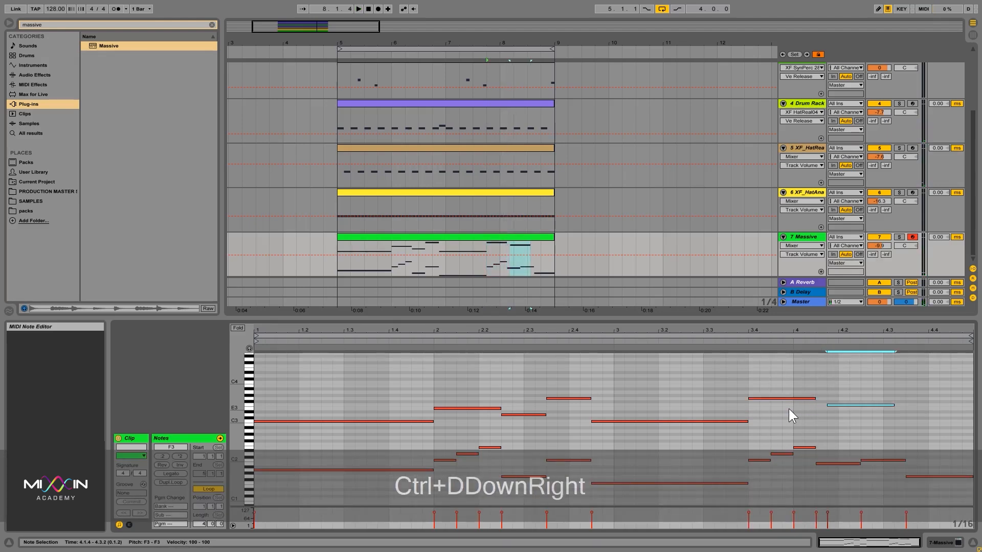
key(Left)
key(Down)
key(Down)
key(Down)
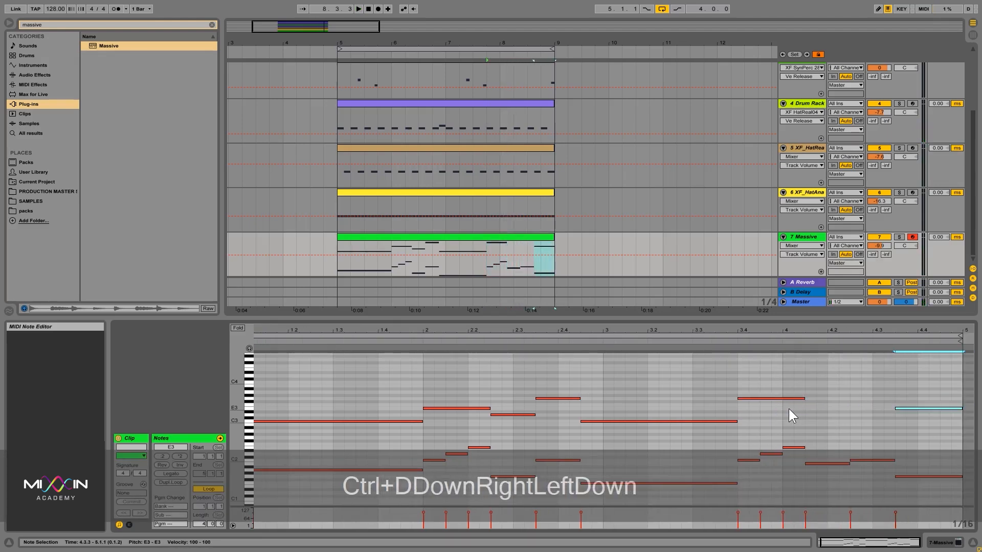
key(space)
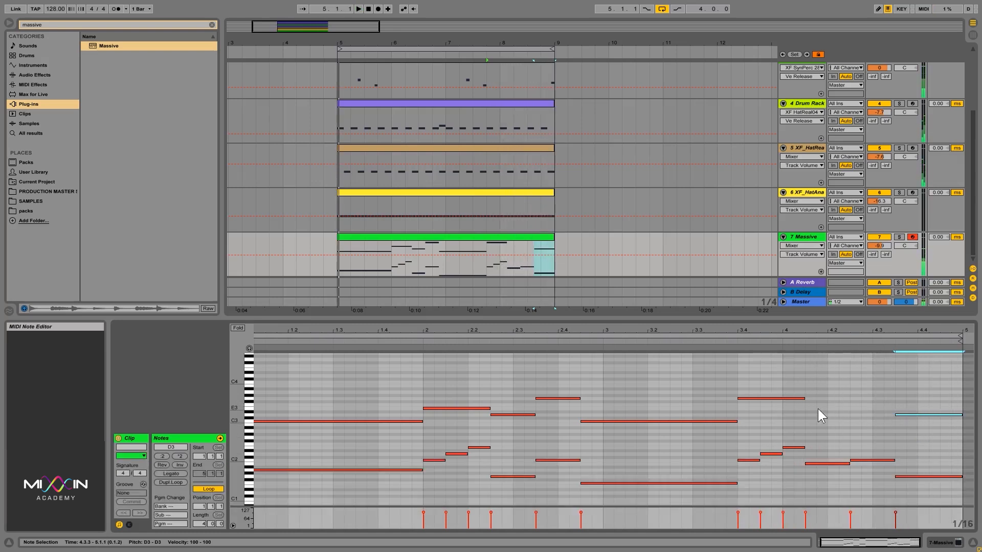
Fill the gap with an upper F3 note from 4.1.3 to 4.3.3 and play back.
double_click(820, 409)
drag(822, 409, 884, 397)
key(Up)
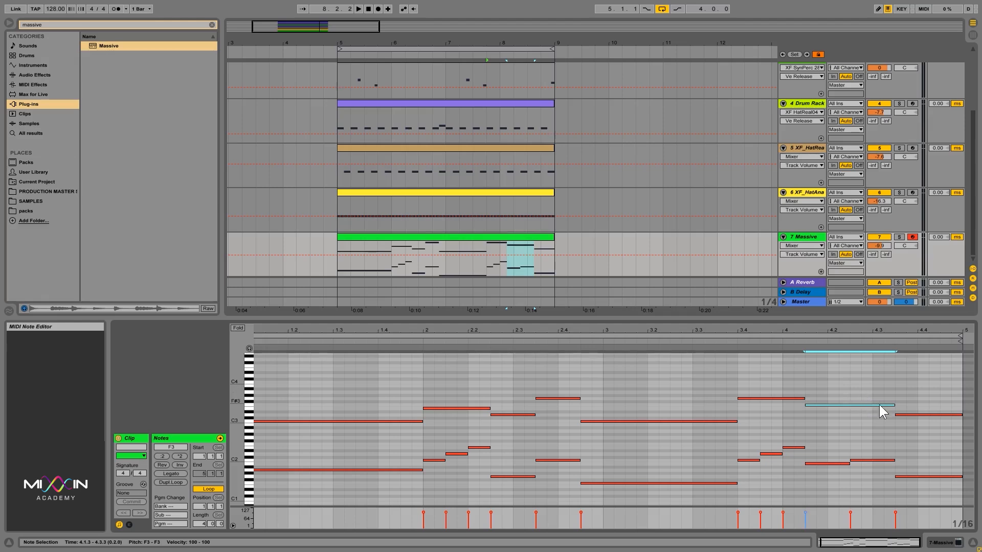
key(space)
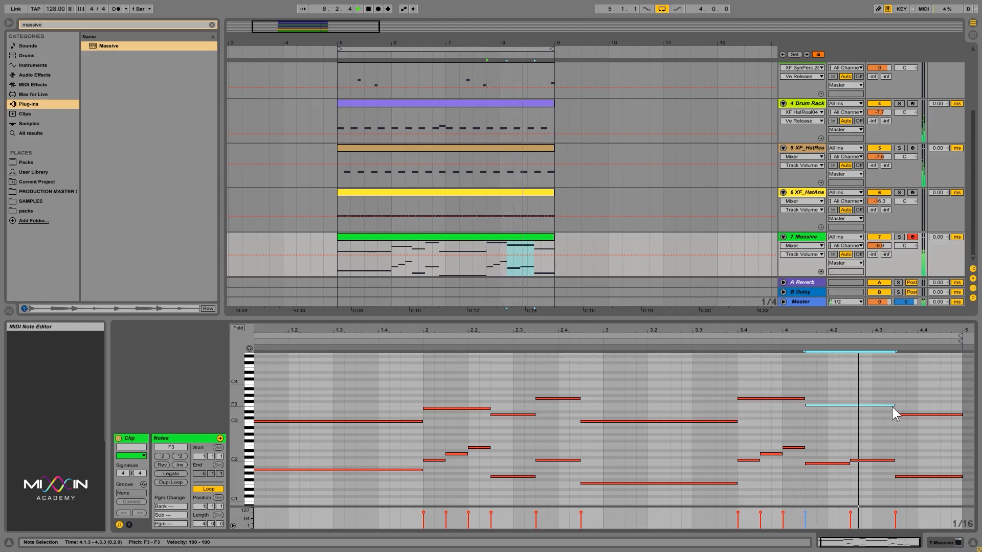
Try A3 for the upper note from 4.1.3 to 4.3.3 and play back.
key(space)
click(842, 379)
key(Up)
key(Up)
key(Up)
key(Up)
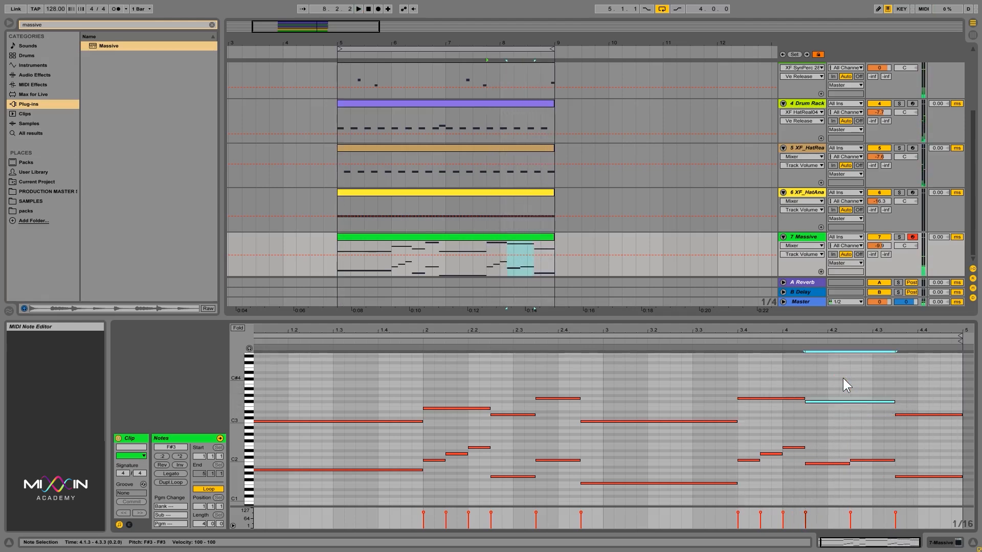
key(space)
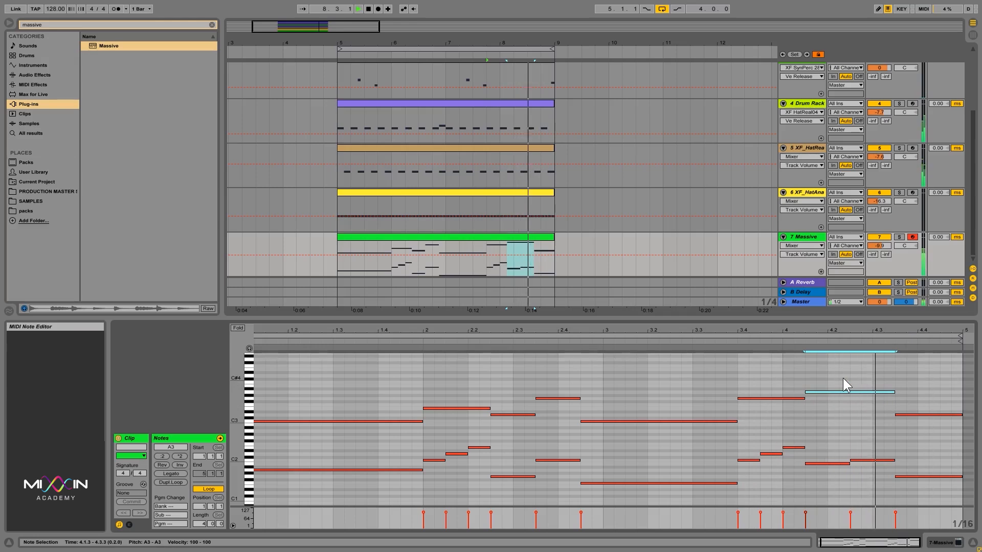
Try C3 for the upper note at 4.1.3 during playback.
key(Down)
key(Down)
key(Down)
key(Down)
key(Down)
key(Down)
key(Down)
key(Down)
key(Down)
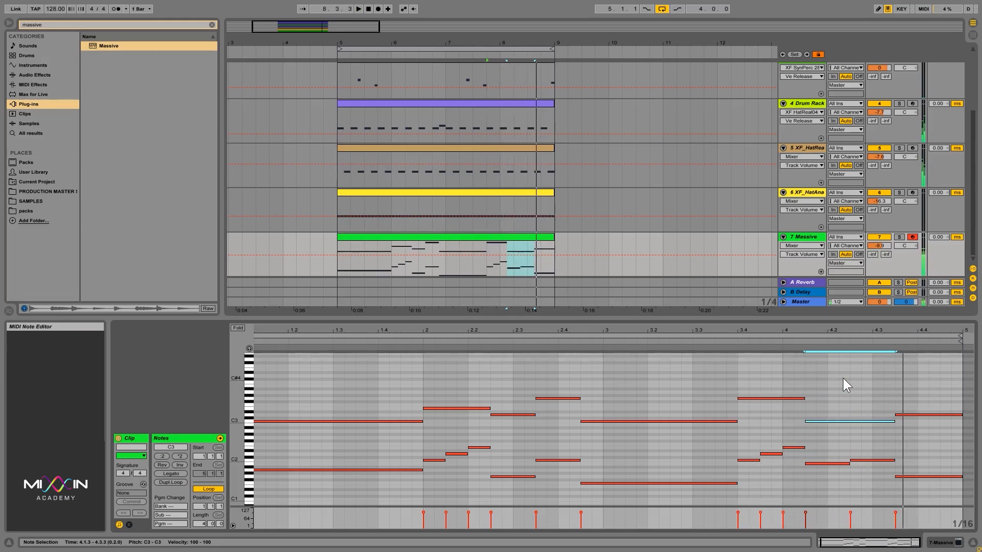
Try F3 for the upper note at 4.1.3, and settle on E3.
key(Up)
key(Up)
key(Up)
key(Up)
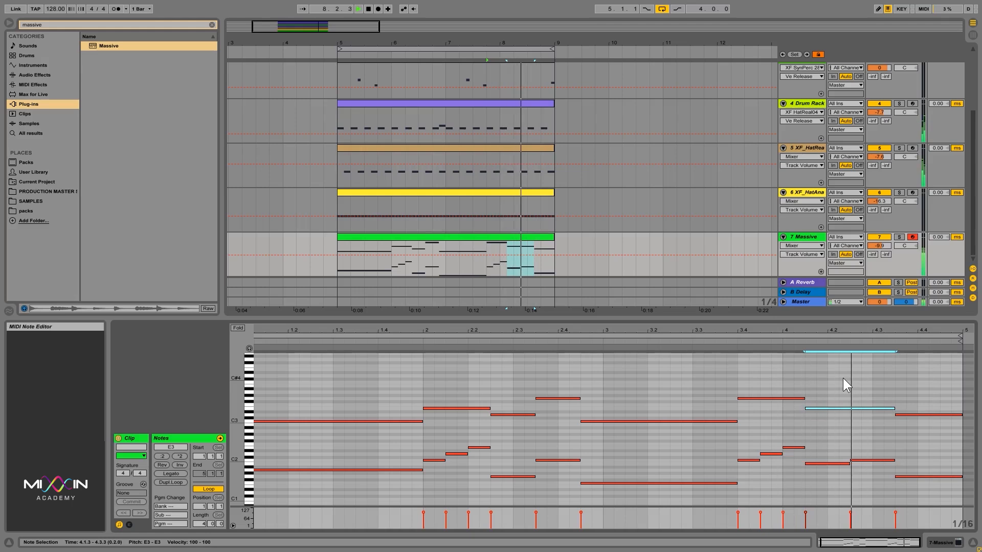
key(Up)
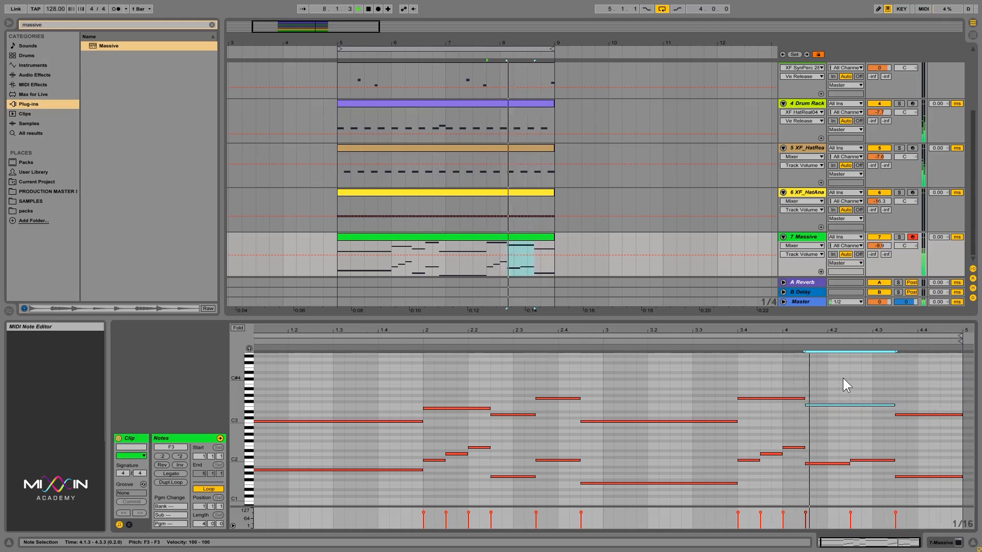
key(Down)
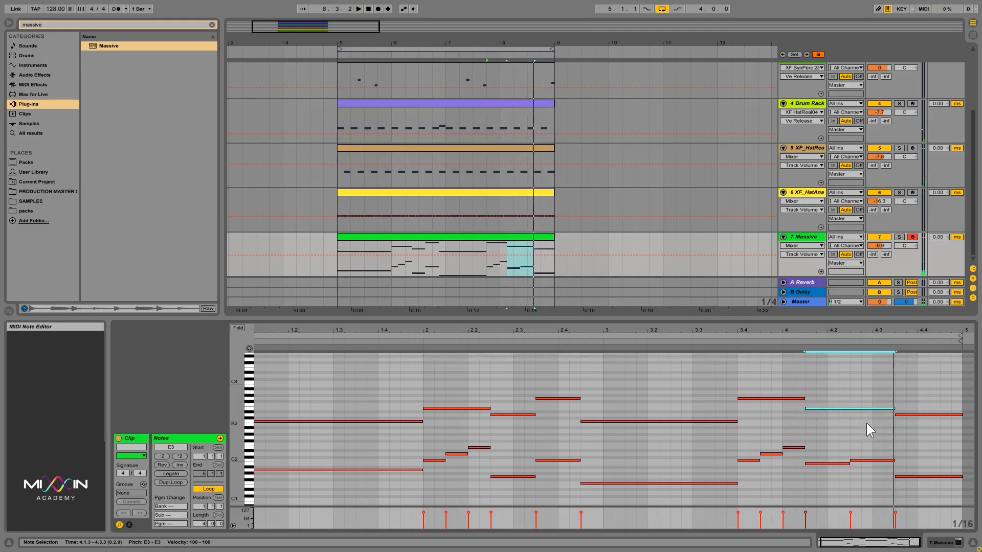
Shorten the upper E3 note to end at 4.2.3, duplicate it after itself, raise the copy to F3 and play back.
key(shift+Left)
key(shift+Left)
key(shift+Left)
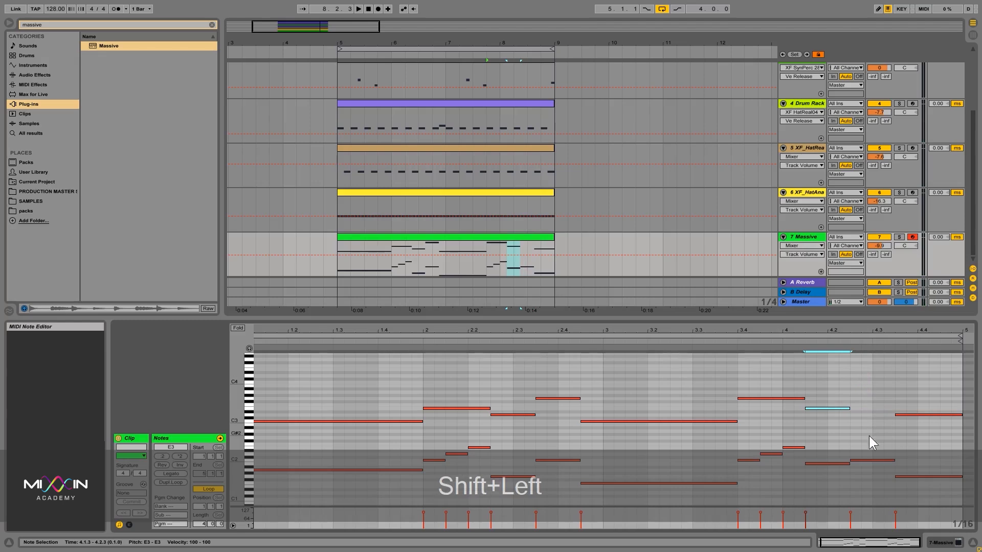
click(843, 407)
key(ctrl+d)
key(Up)
key(space)
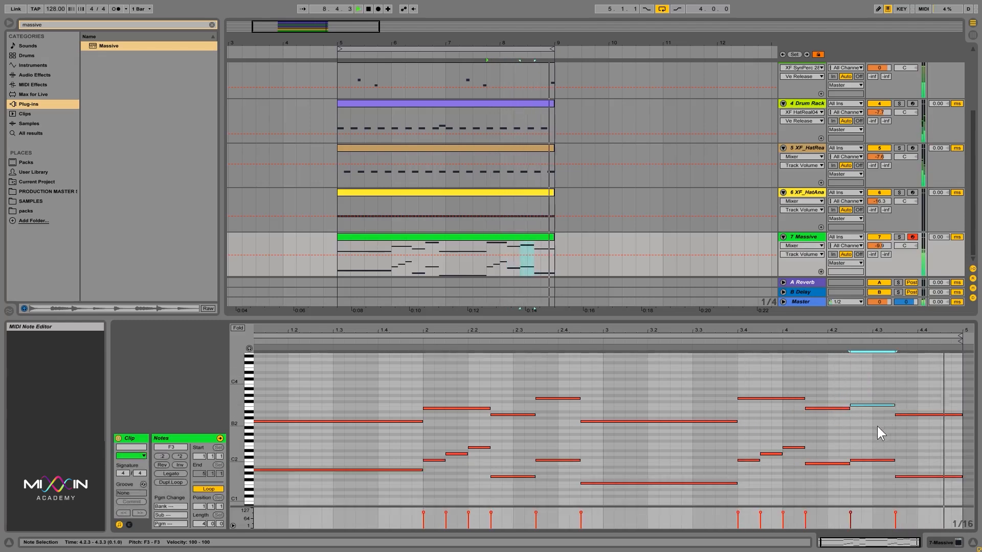
Try C3 for the upper note at 4.2.3 and play back.
key(space)
key(Down)
key(Down)
key(Down)
key(Down)
key(Down)
key(space)
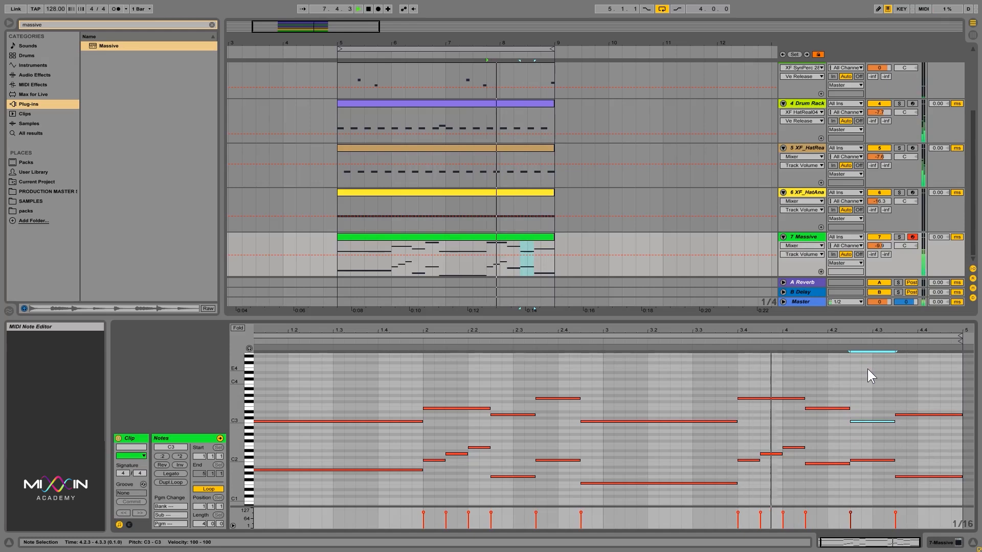
Try A2 and B2 for the upper note at 4.2.3, and return it to F3.
key(Down)
key(Down)
key(Down)
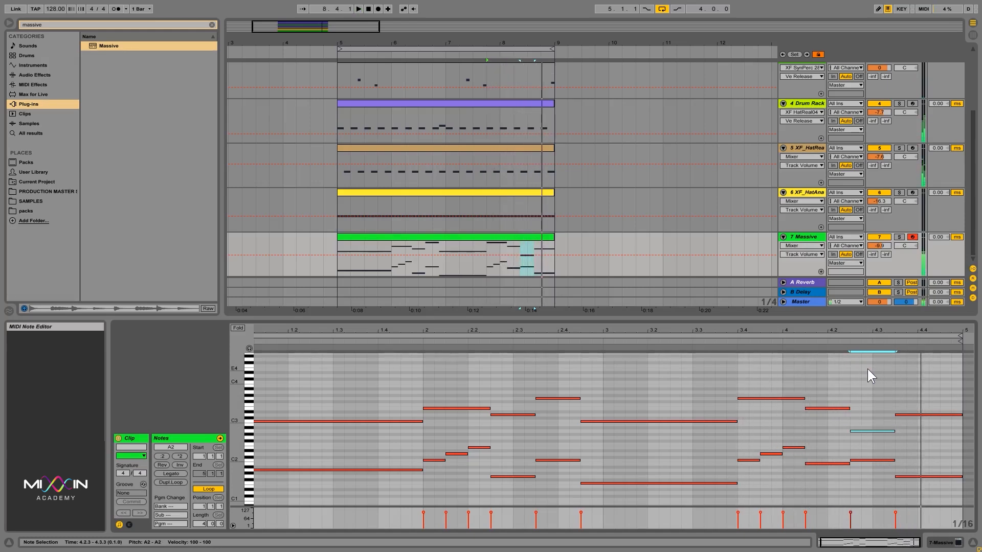
key(Up)
key(Up)
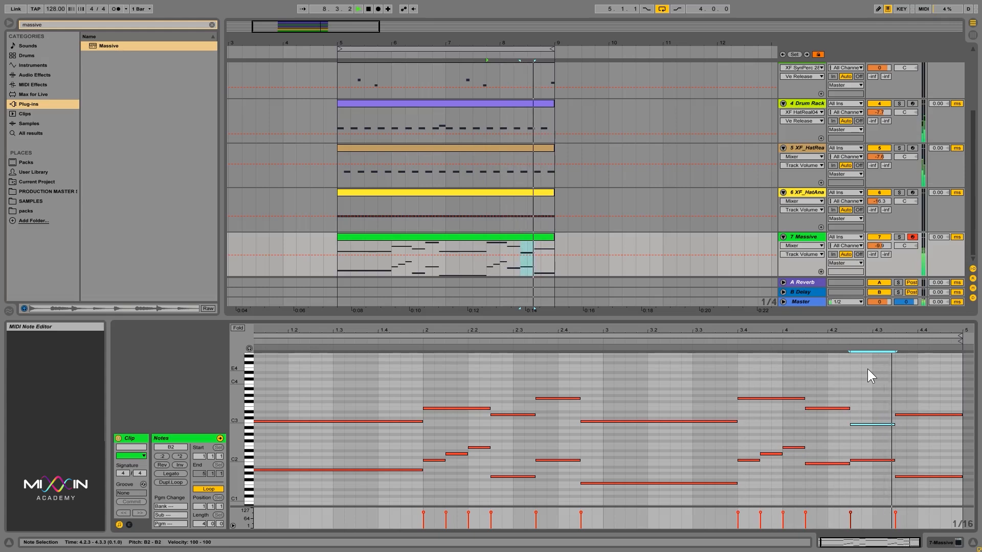
key(Up)
key(Up)
key(Up)
key(Up)
key(Up)
key(Up)
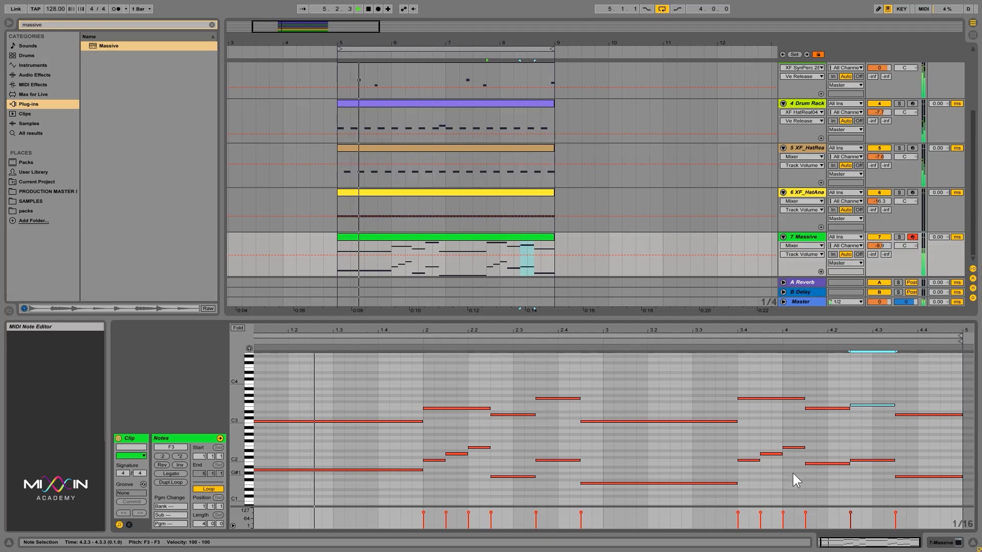
Delete the D2 and E2 bass notes at 3.4.3 and 4.1.1, extend the C2 note at 3.4.1 to 4.1.3 and play back.
drag(796, 477, 775, 428)
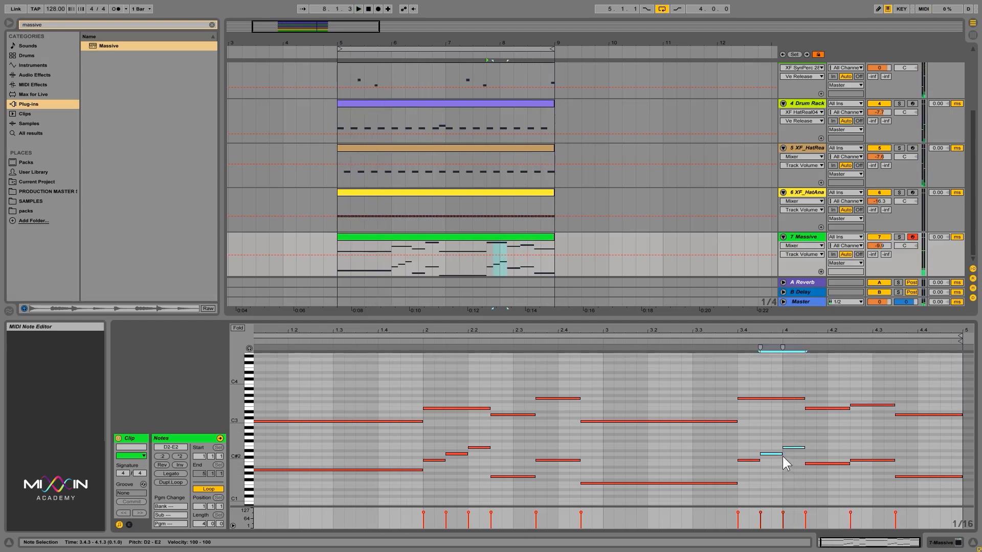
key(Delete)
click(759, 461)
key(shift+Right)
key(shift+Right)
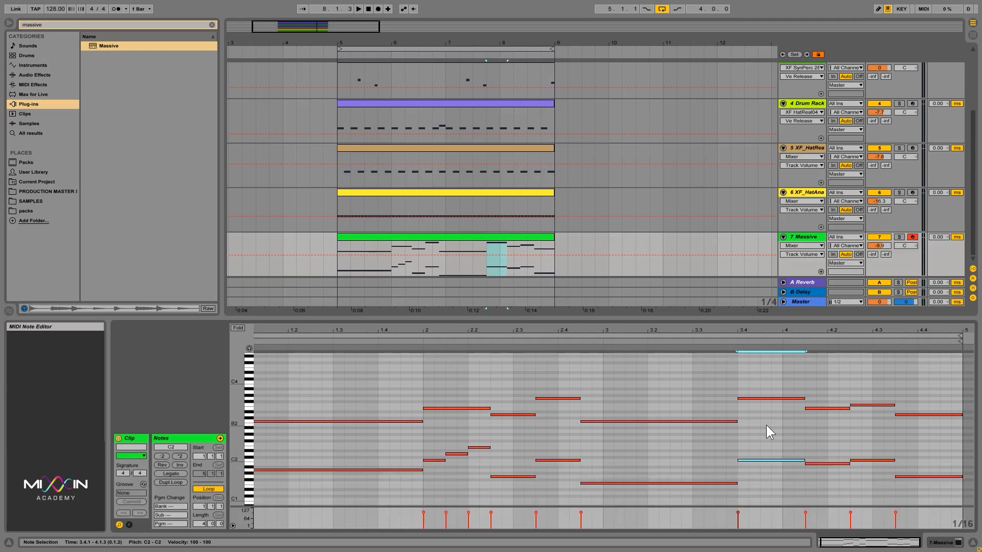
key(space)
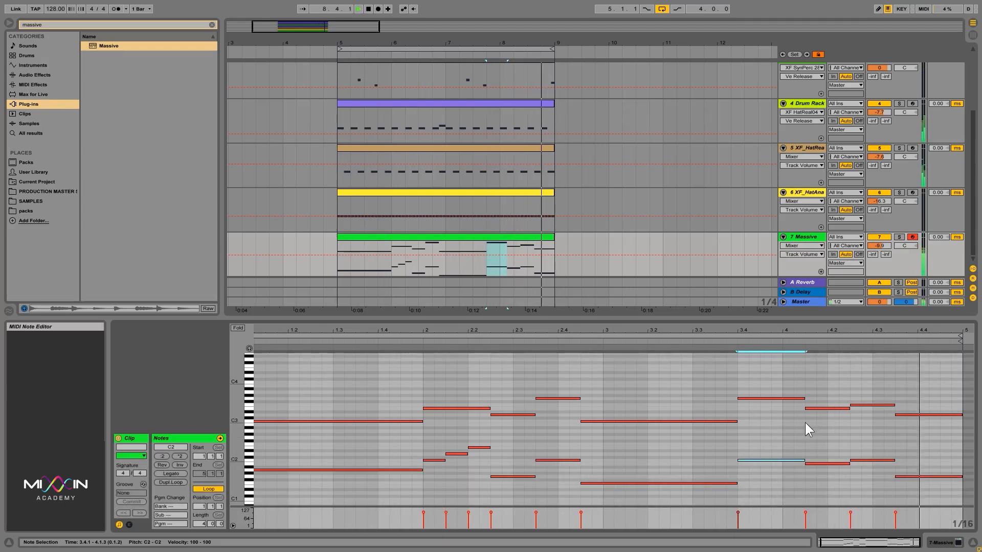
Try A1 for the bass note at 3.4.1 during playback.
key(Down)
key(Down)
key(Down)
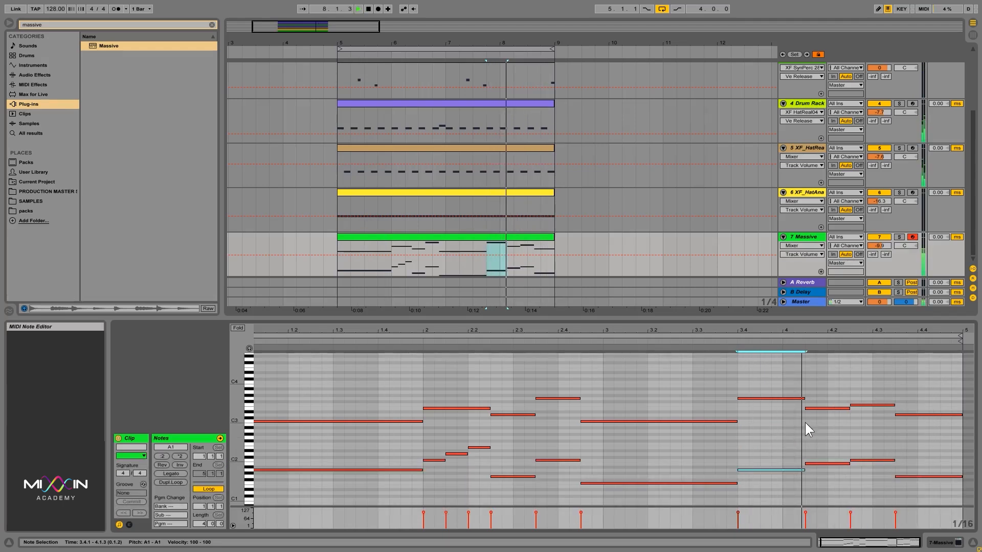
key(space)
key(space)
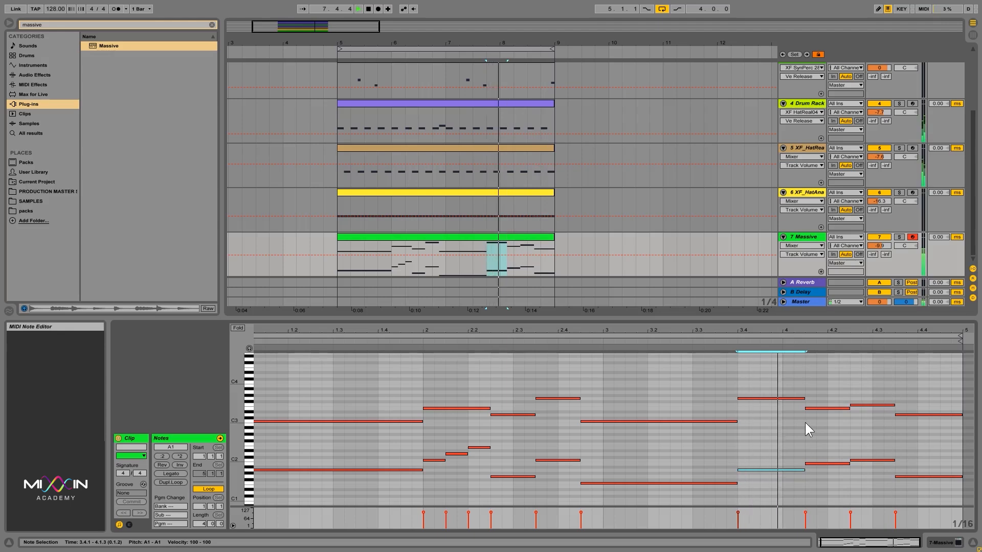
Raise the bass note at 3.4.1 to D2 and play back the loop.
key(Up)
key(Up)
key(Up)
key(Up)
key(Up)
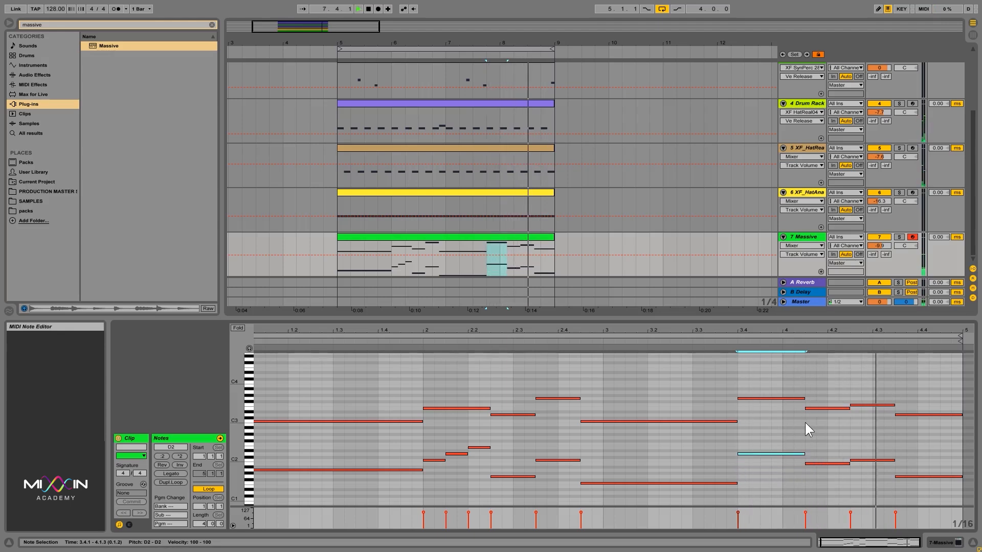
key(space)
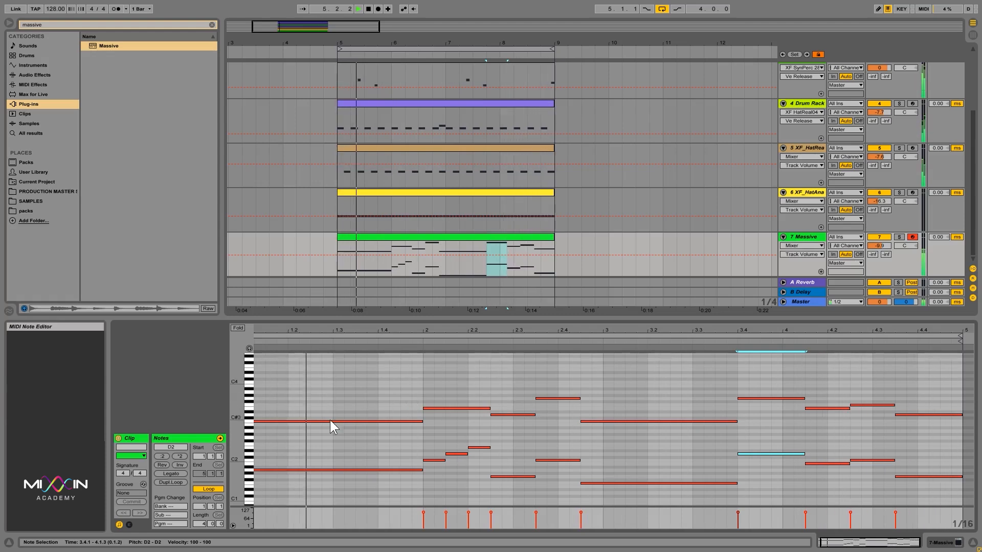
key(space)
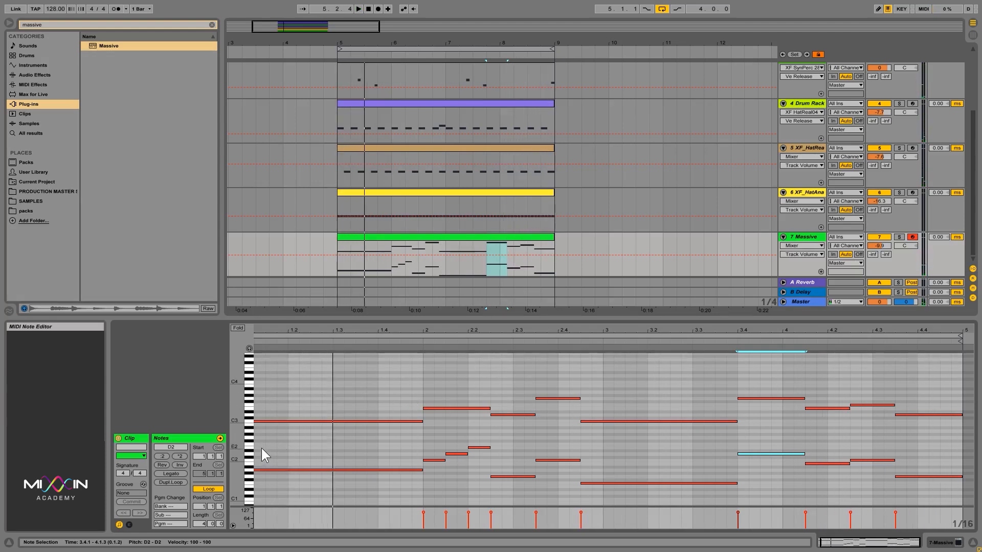
Draw a middle E2 note from 1.1.2 to 2.1.1 between the bass and upper lines and play back.
double_click(261, 447)
drag(264, 448, 408, 446)
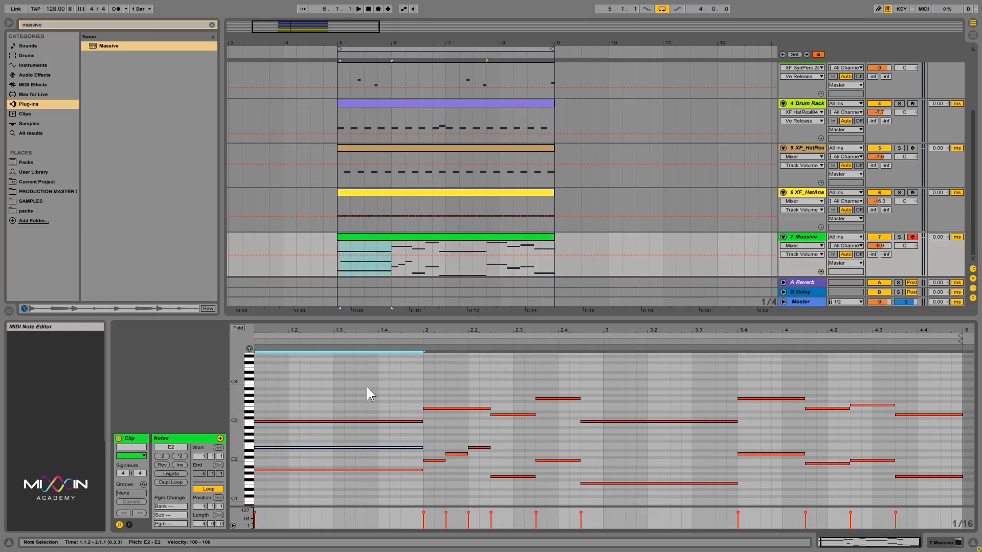
key(space)
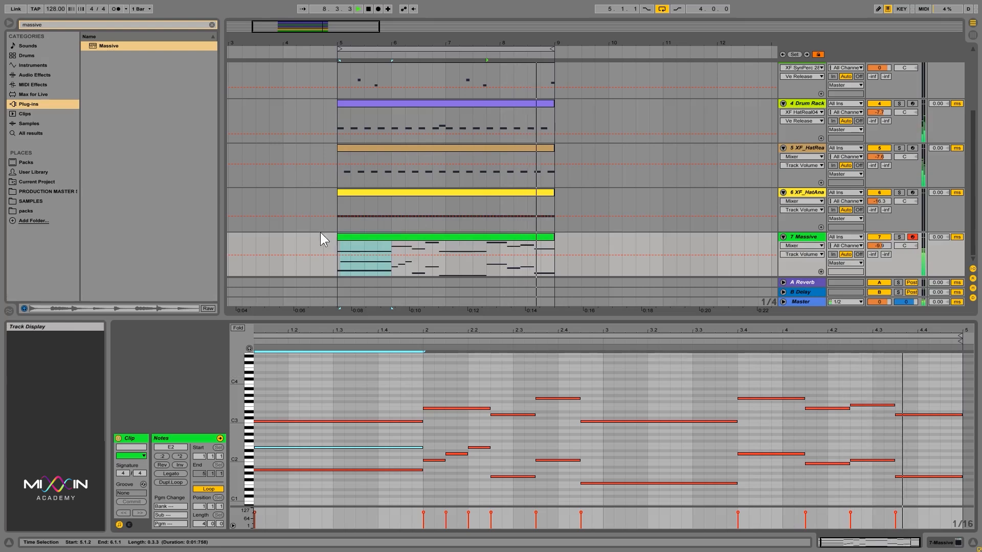
Move the middle E2 note to start at 1.1.1, extend its end to 2.1.1 and play back.
key(space)
click(340, 264)
drag(319, 455, 225, 438)
drag(366, 331, 385, 329)
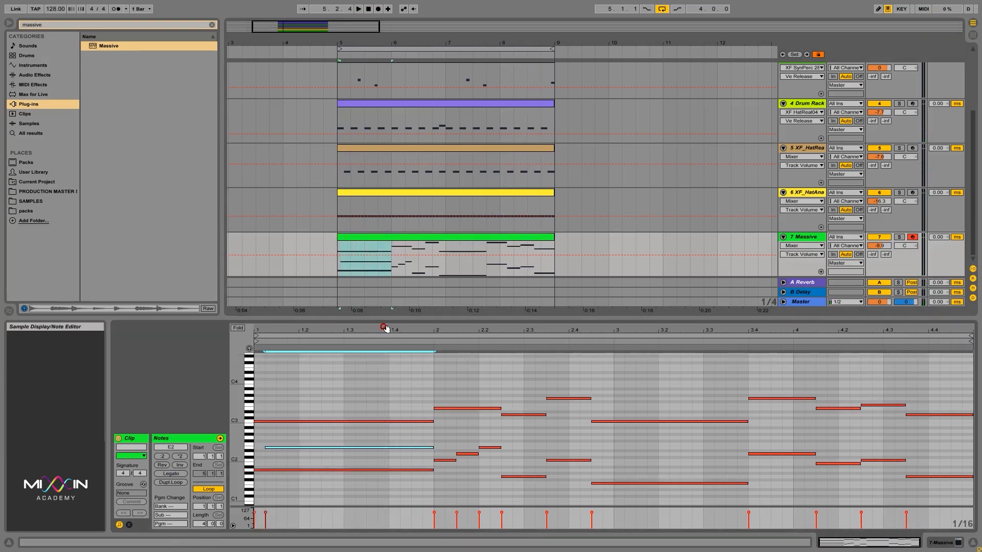
drag(357, 458, 326, 412)
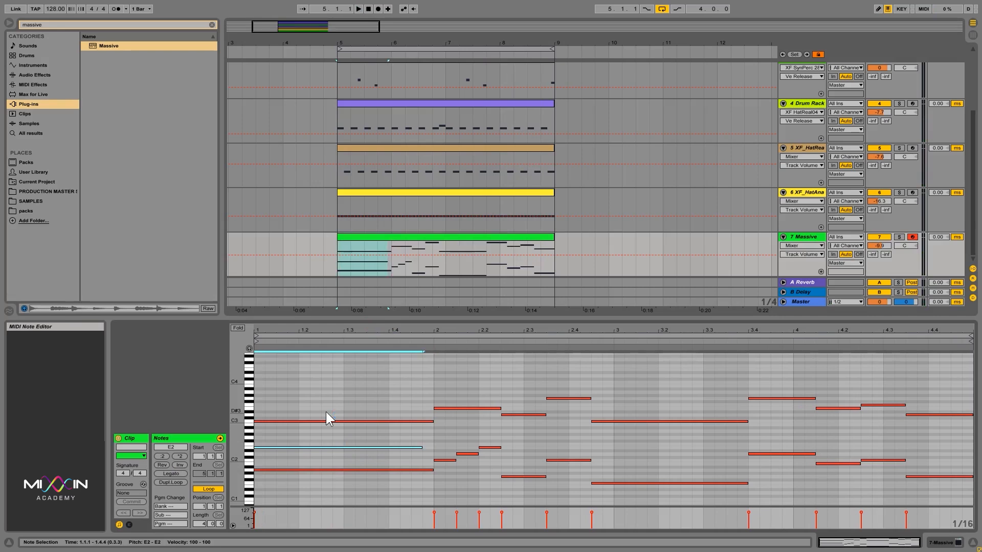
key(shift+Right)
click(389, 375)
key(space)
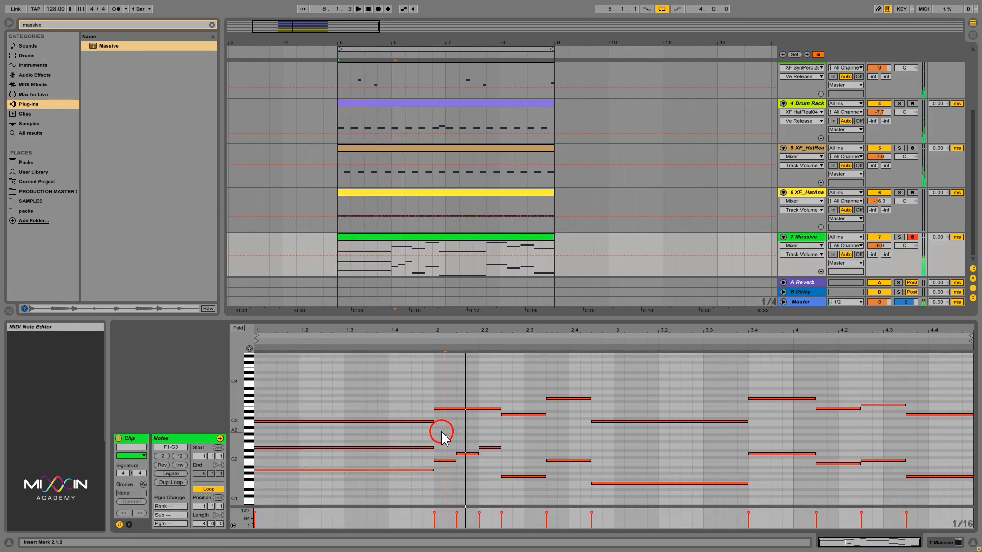
Draw a middle A2 note from 2.1.1 to 2.2.3 and play back.
key(space)
double_click(438, 430)
drag(444, 431, 501, 437)
key(space)
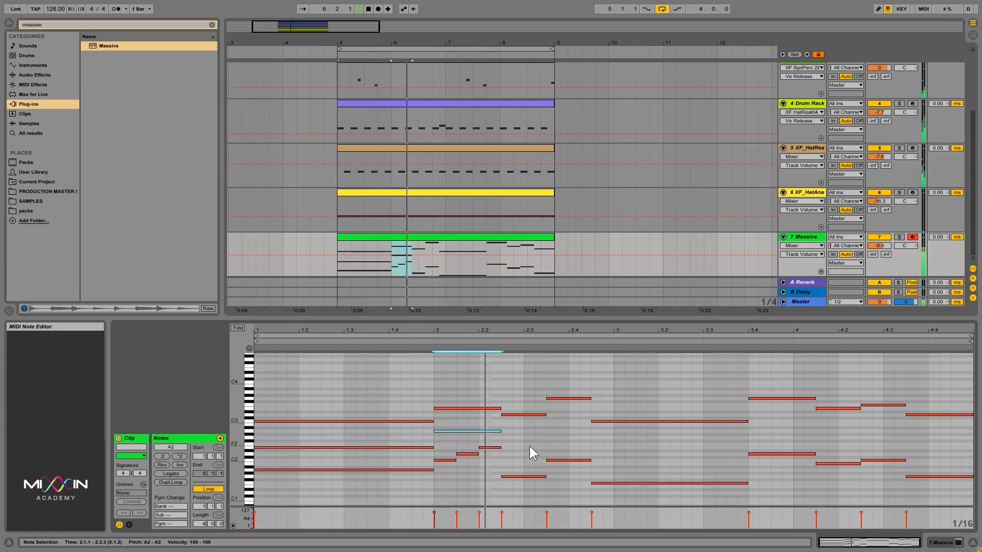
Try A#2 and B2 for the middle note at 2.1.1, and settle on G2 with playback.
key(space)
click(472, 431)
key(Up)
key(space)
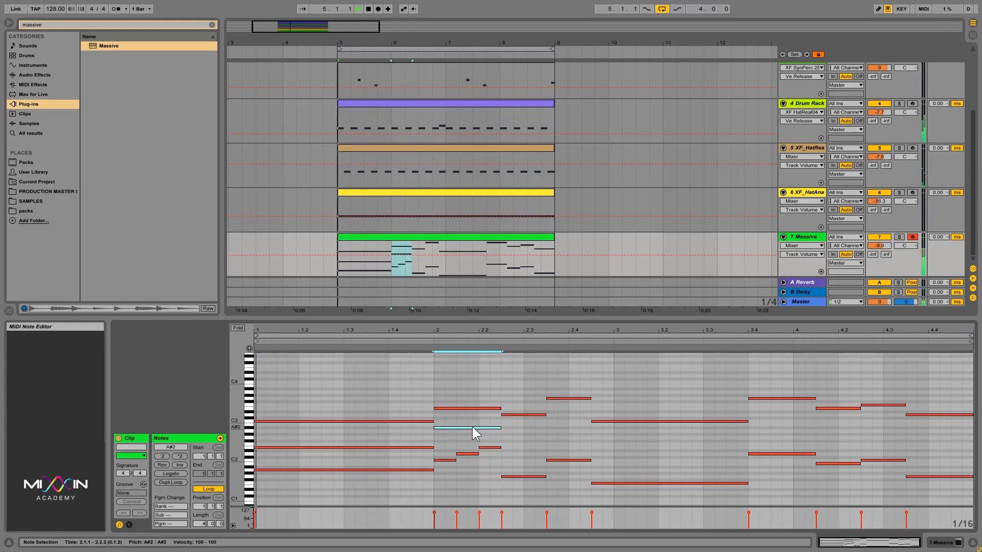
key(Up)
key(Down)
key(Down)
key(Down)
key(Down)
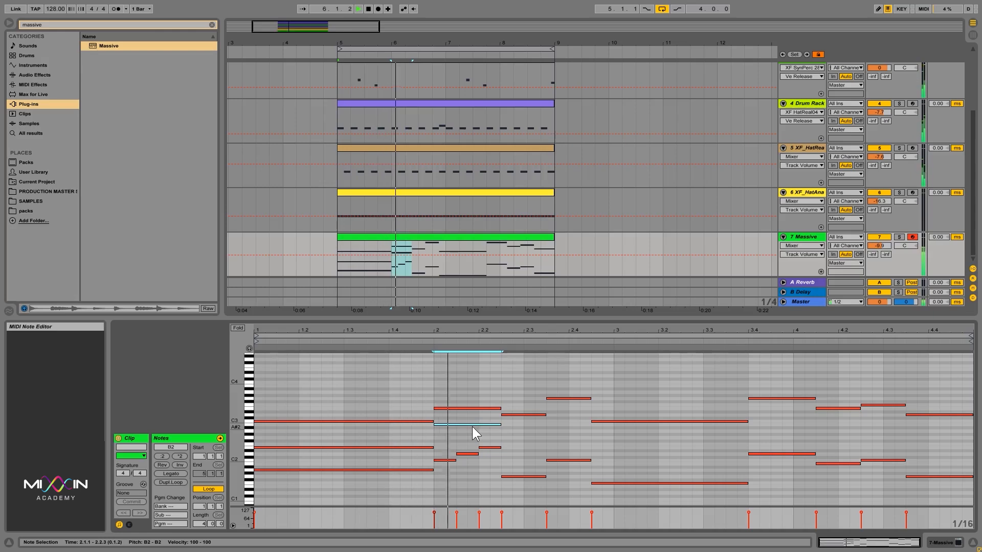
key(space)
key(space)
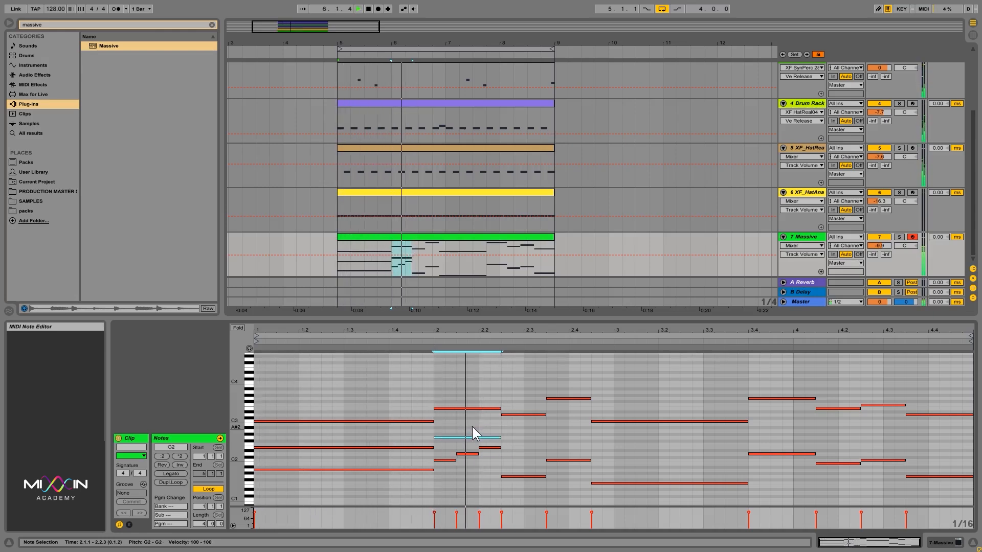
key(space)
Duplicate the middle G2 note to 2.2.3, raise the copy to A2 and shorten it to end at 2.3.3.
key(ctrl+d)
key(Up)
key(Up)
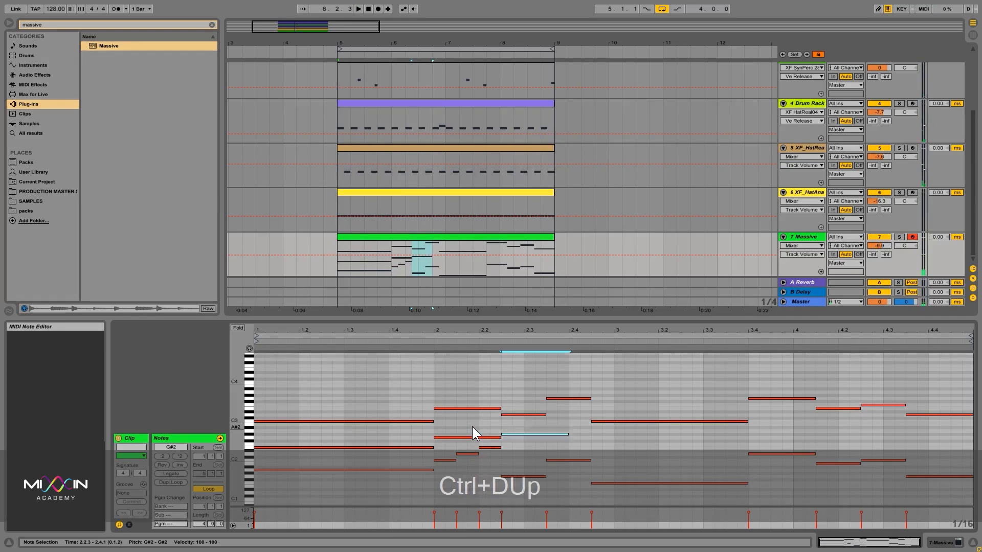
key(shift+Left)
Duplicate the middle A2 note to 2.3.3, lower the copy to G2 and play back.
key(ctrl+d)
key(Down)
key(Down)
key(Down)
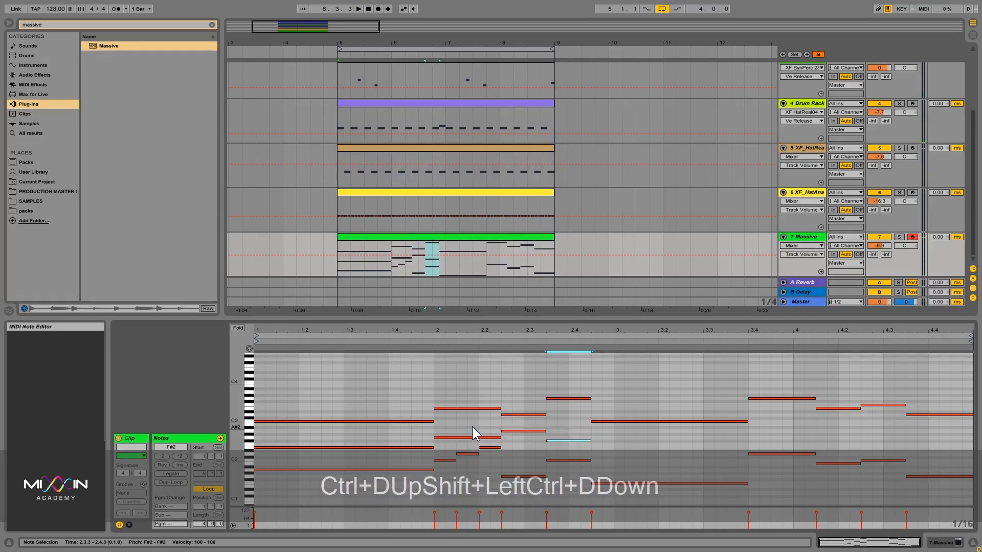
key(Up)
key(space)
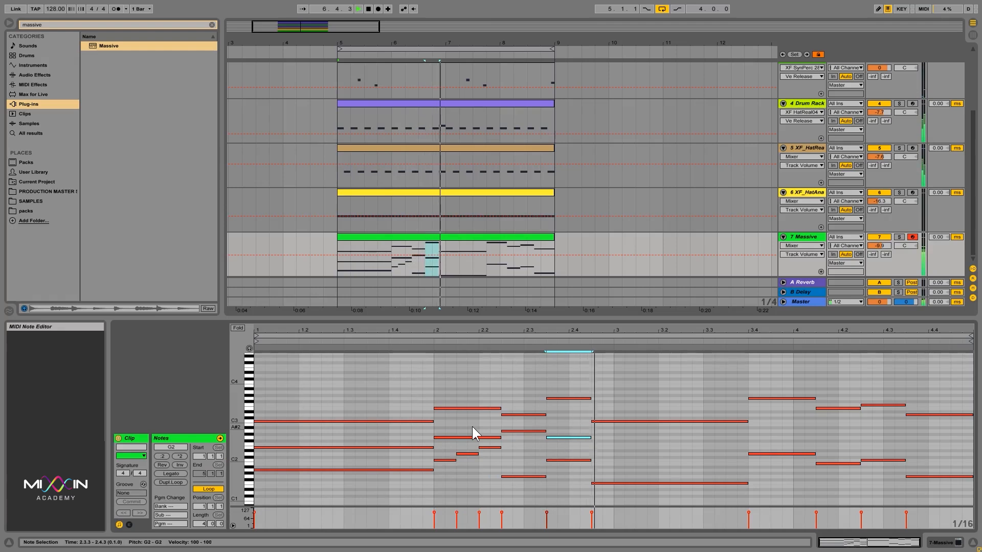
Draw a middle note from 2.4.3 to 3.4.1, set it to E2 and play back.
drag(592, 453, 741, 452)
key(Up)
key(Up)
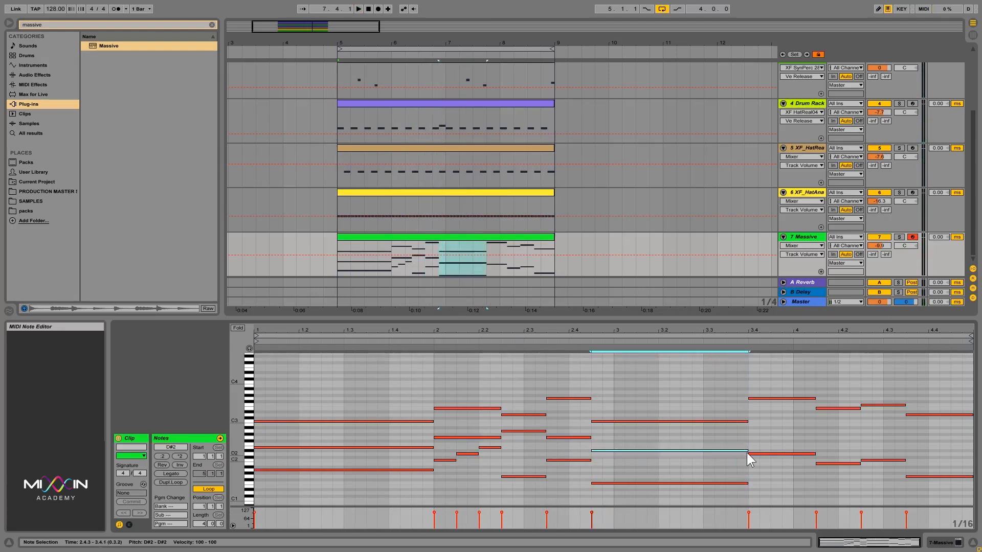
key(space)
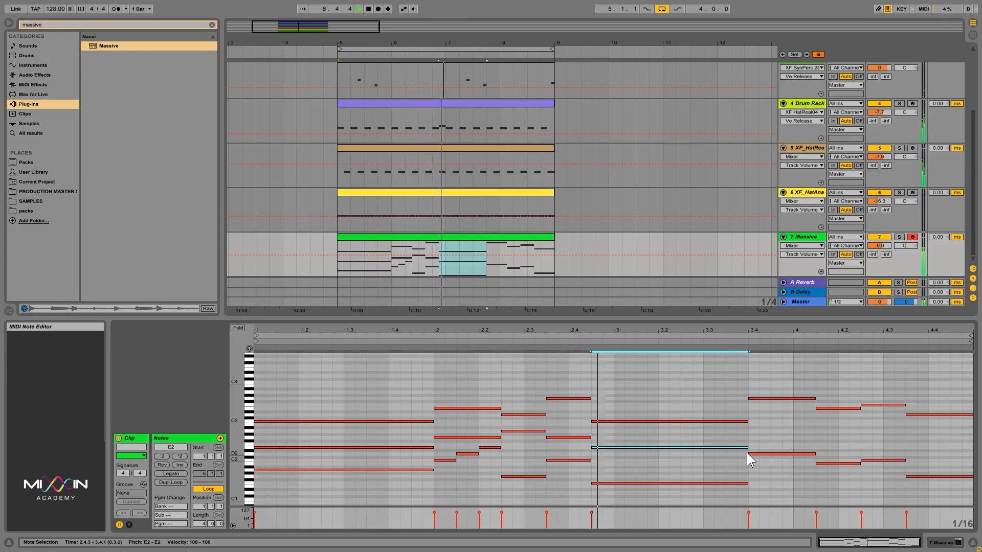
Lower the middle note spanning 2.4.3 to 3.4.1 to C2 and play back the loop.
key(Down)
key(Down)
key(Down)
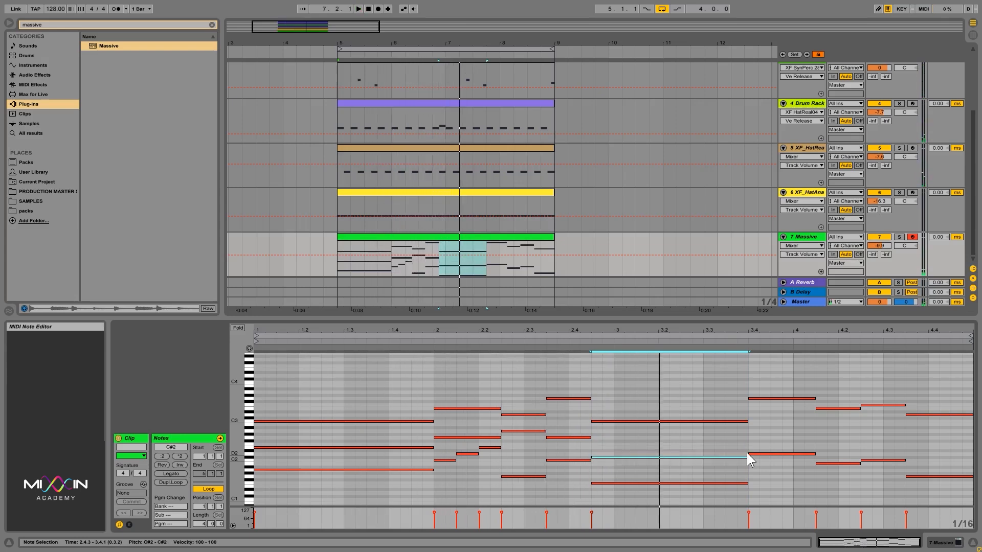
key(Down)
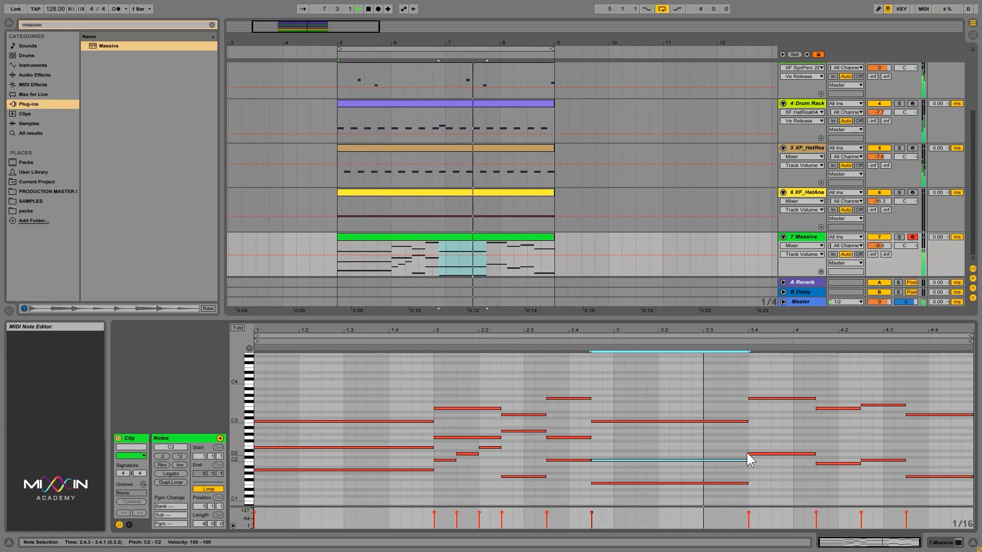
key(space)
Draw a middle note from 3.4.1 to 4.1.3, set it to A2 and play back.
click(754, 435)
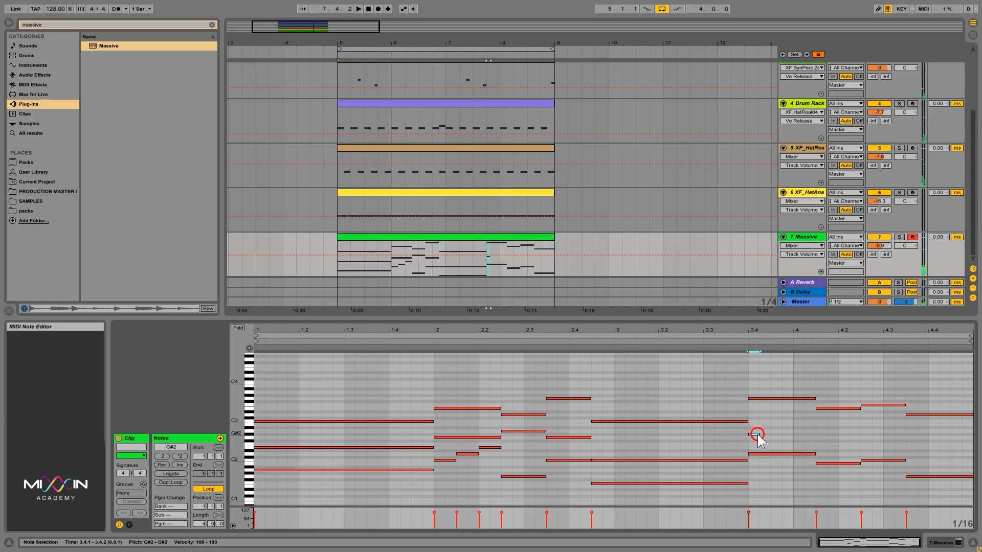
drag(759, 435, 816, 437)
key(space)
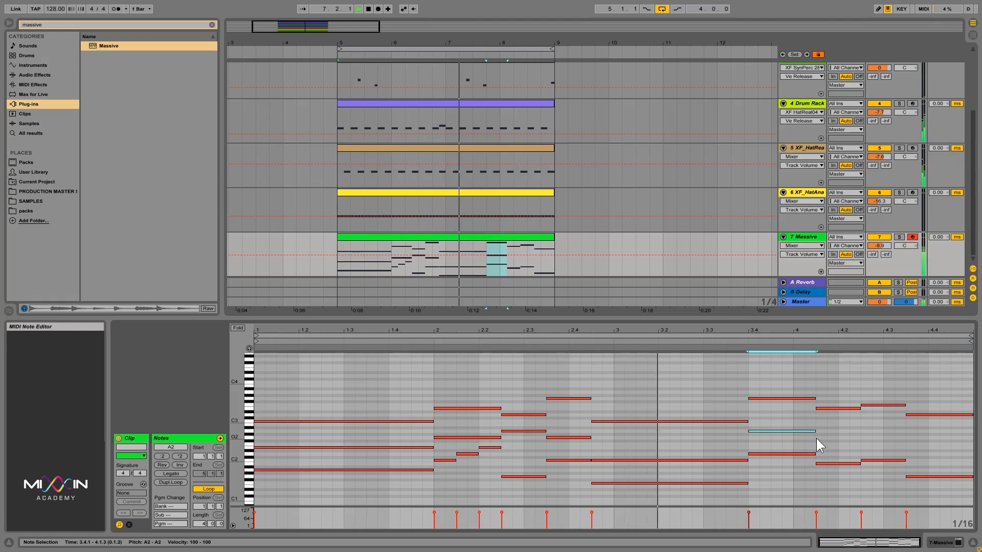
key(space)
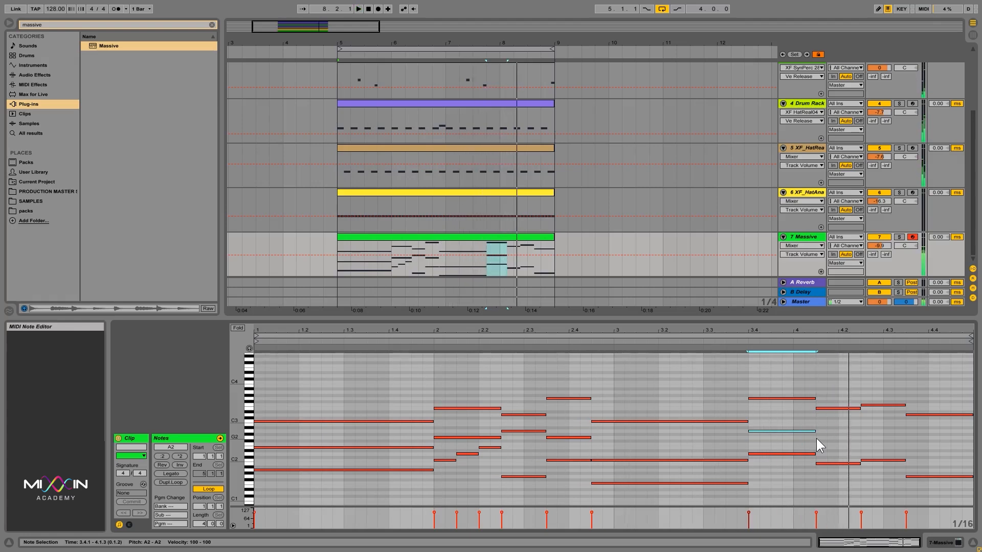
Finish the middle line with G2 at 4.1.3, A2 at 4.2.3 and G2 from 4.3.3 to the clip end, checking with playback.
double_click(817, 437)
drag(825, 438, 959, 439)
double_click(908, 438)
key(space)
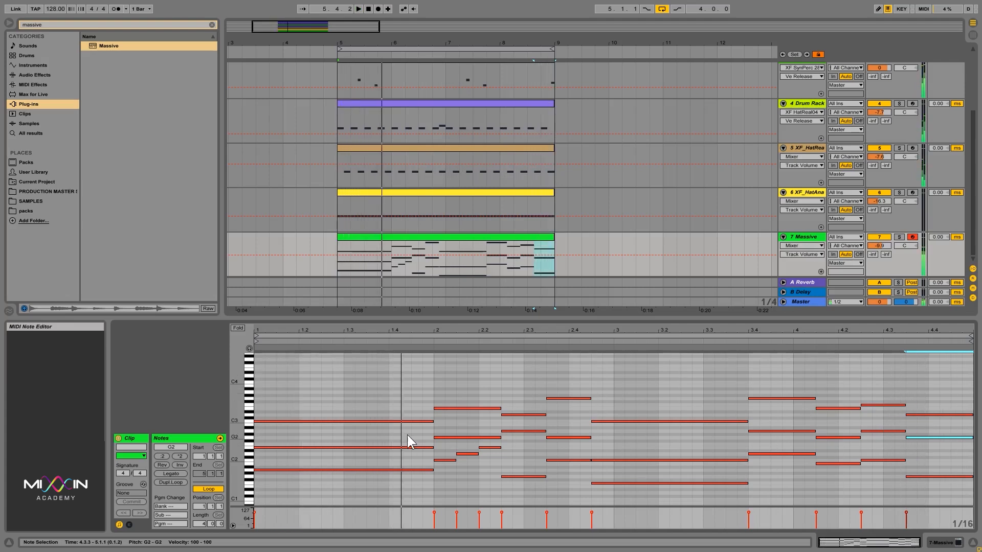
key(space)
Raise the first bar's upper melody note to E3 and play back.
click(357, 420)
key(Up)
key(Up)
key(Up)
key(Up)
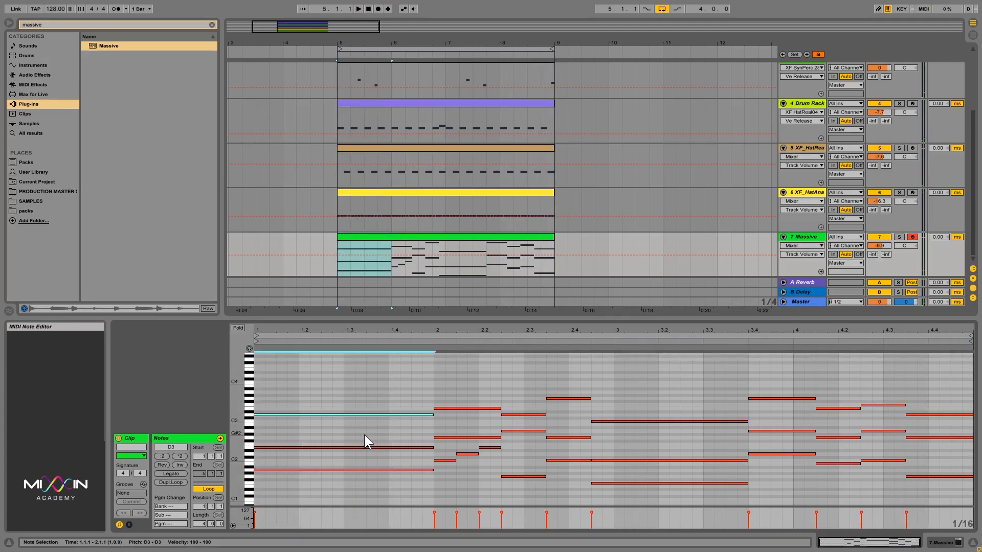
key(space)
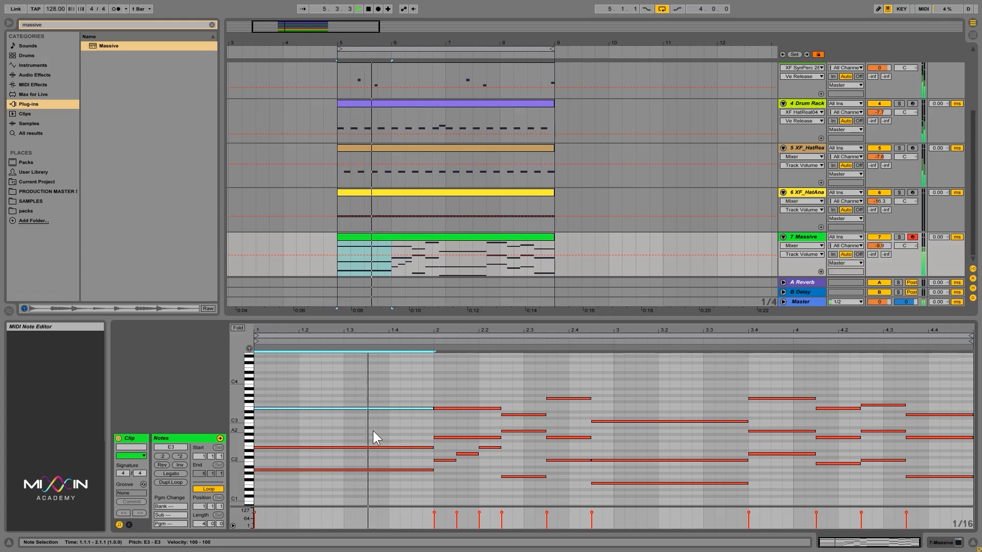
key(space)
Lower the upper melody note at 2.1.1 to C3 and play back.
click(469, 408)
key(Down)
key(Down)
key(Down)
key(Down)
key(space)
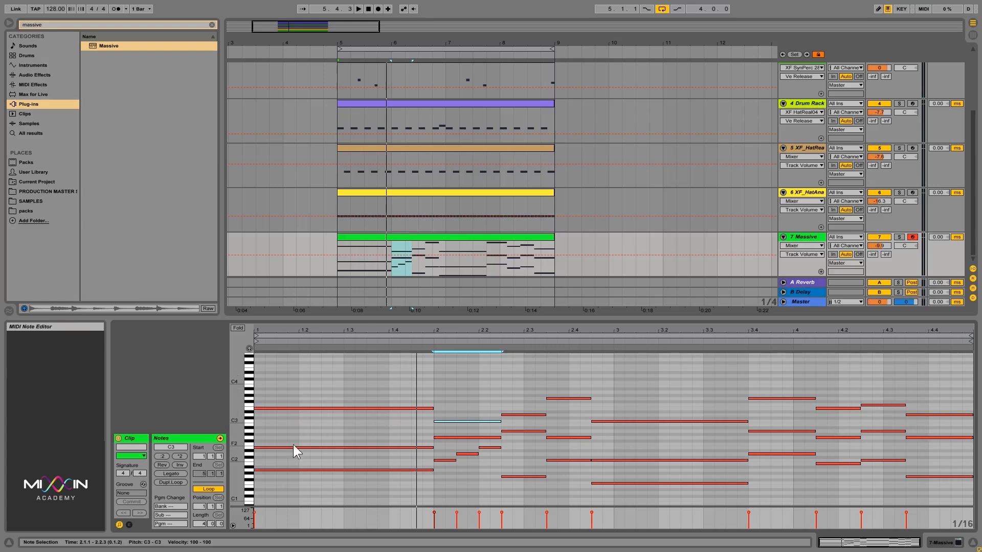
Check the clip's opening upper and bass notes against its final bass note.
click(313, 425)
click(293, 408)
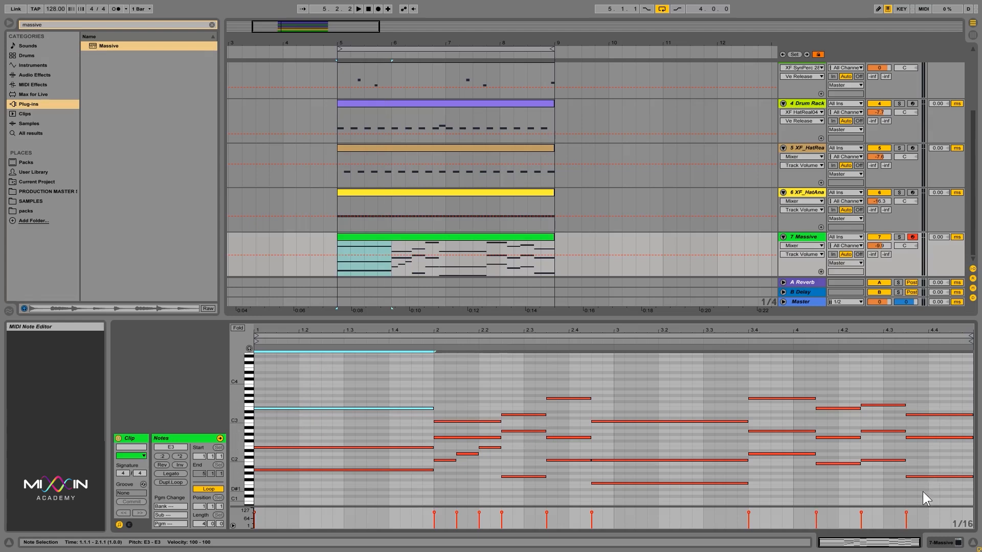
click(923, 476)
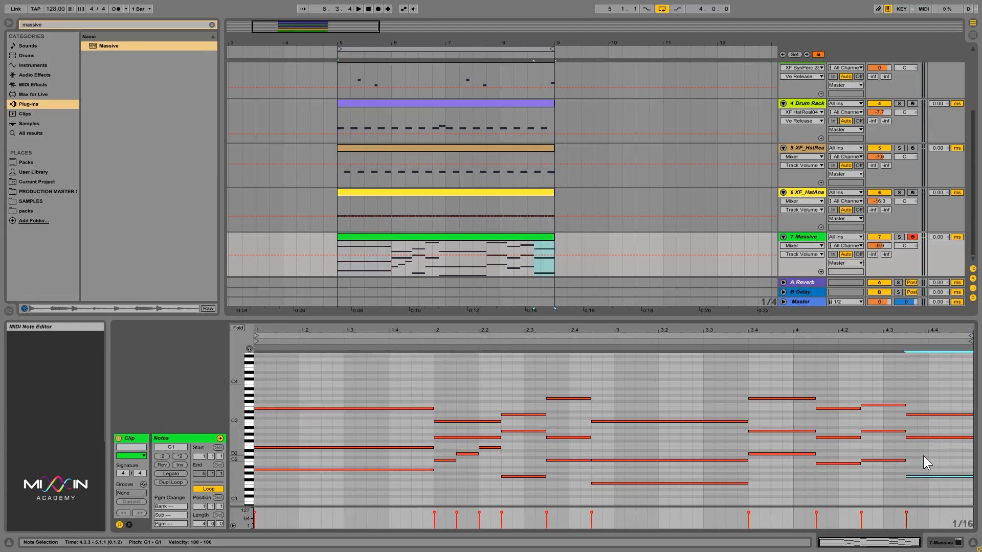
click(280, 470)
click(273, 469)
click(335, 483)
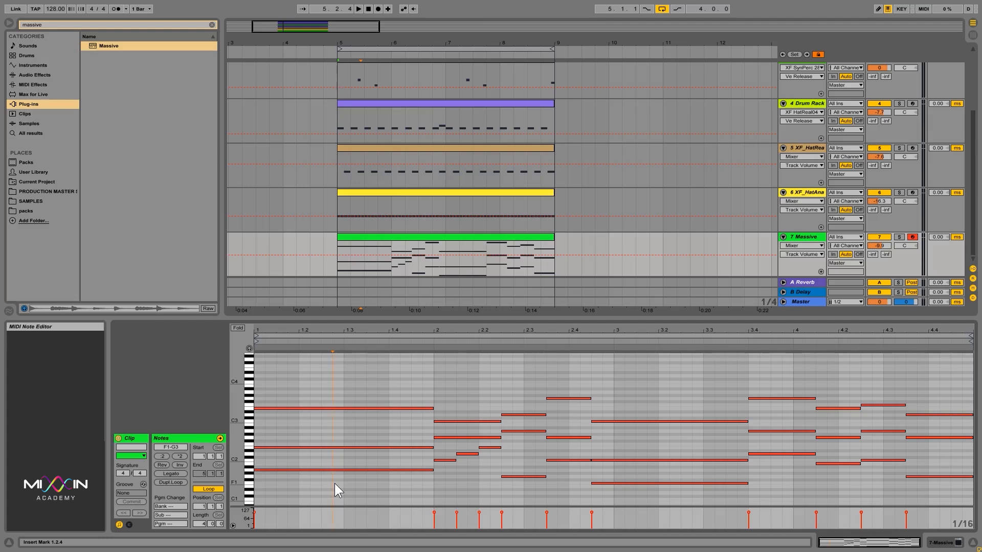
Play the loop and lower the Massive track's volume to -12.2 dB.
key(space)
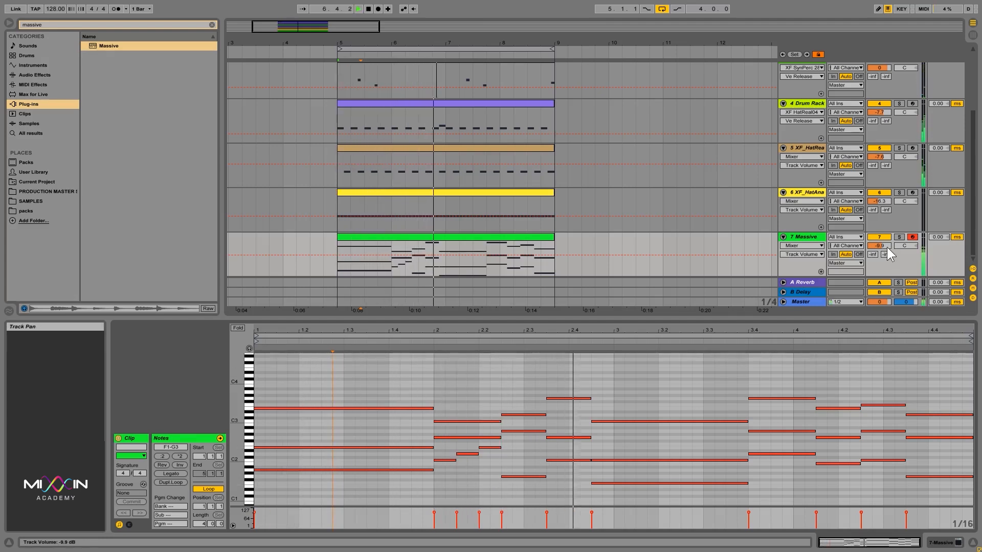
mouse_move(879, 246)
mouse_down()
mouse_move(879, 265)
mouse_move(885, 251)
mouse_up()
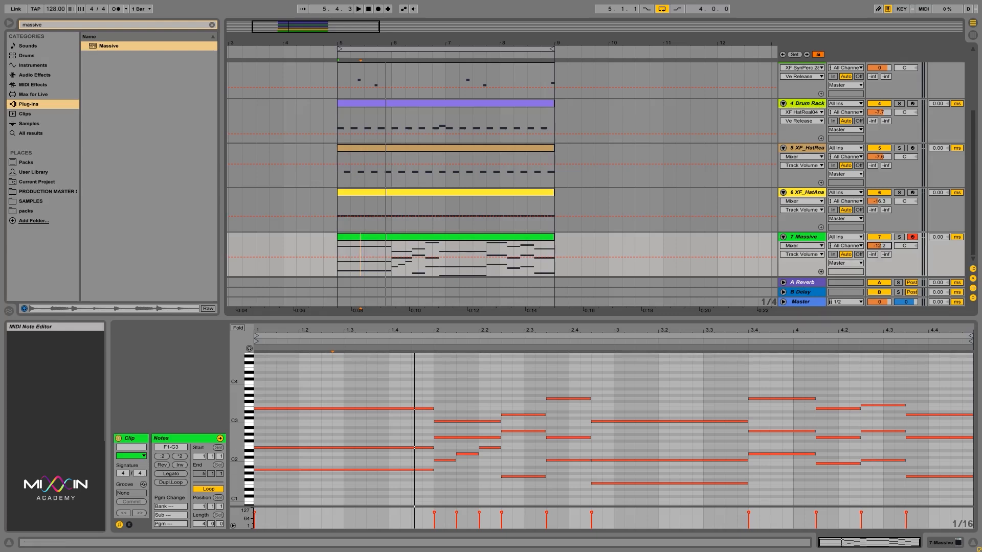
Open the Massive synth window from the track's devices and play the loop.
key(shift+Tab)
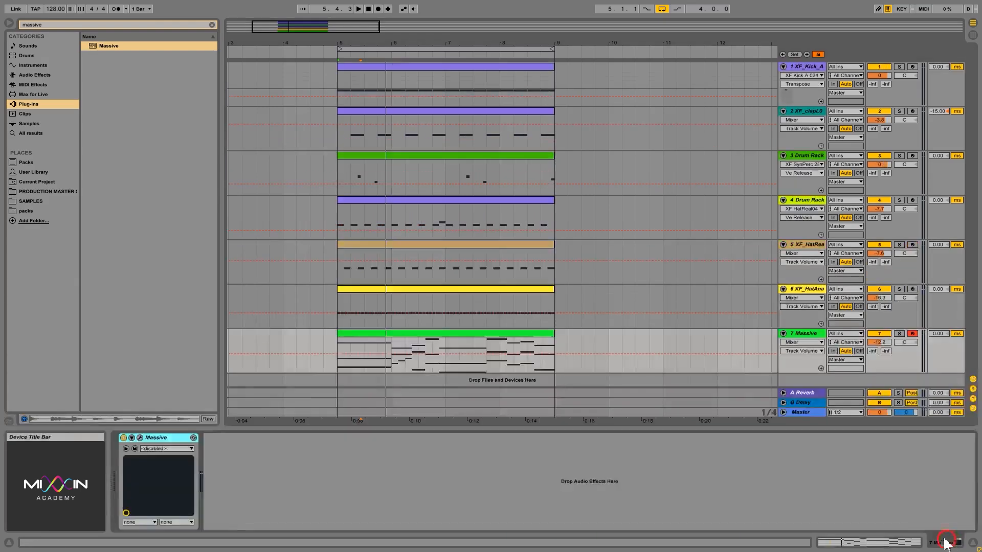
click(139, 438)
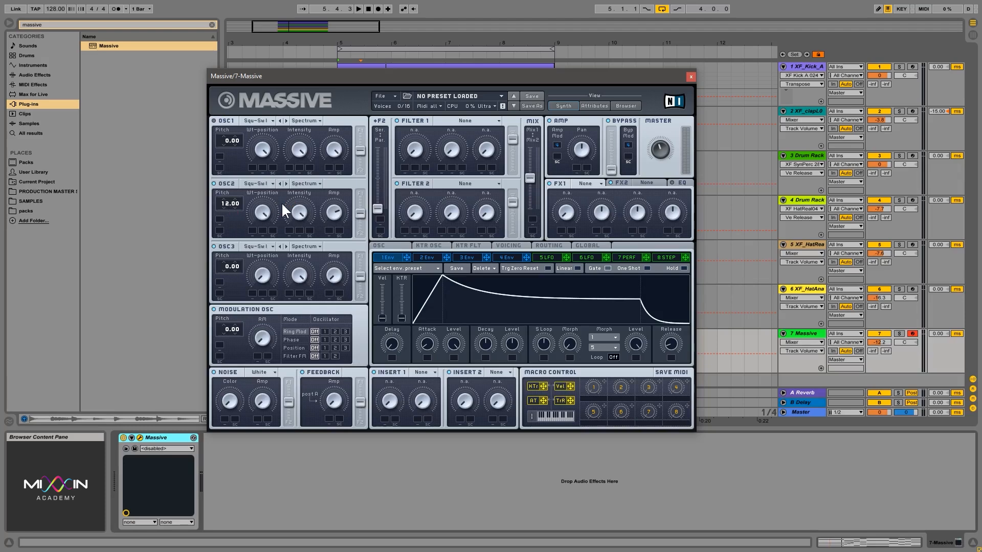
key(space)
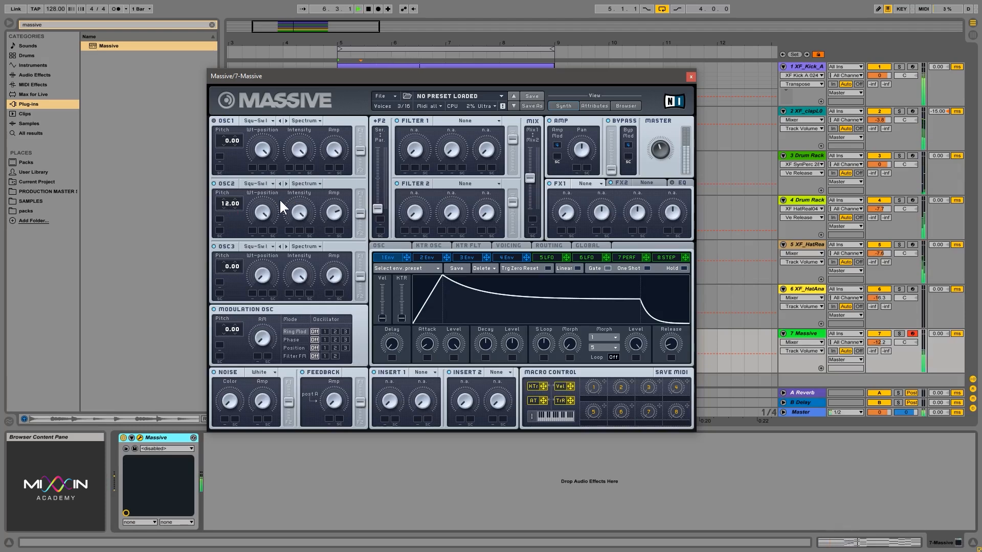
key(space)
Compare the sound of oscillators 1 and 2 by switching them off and on between playbacks.
click(213, 121)
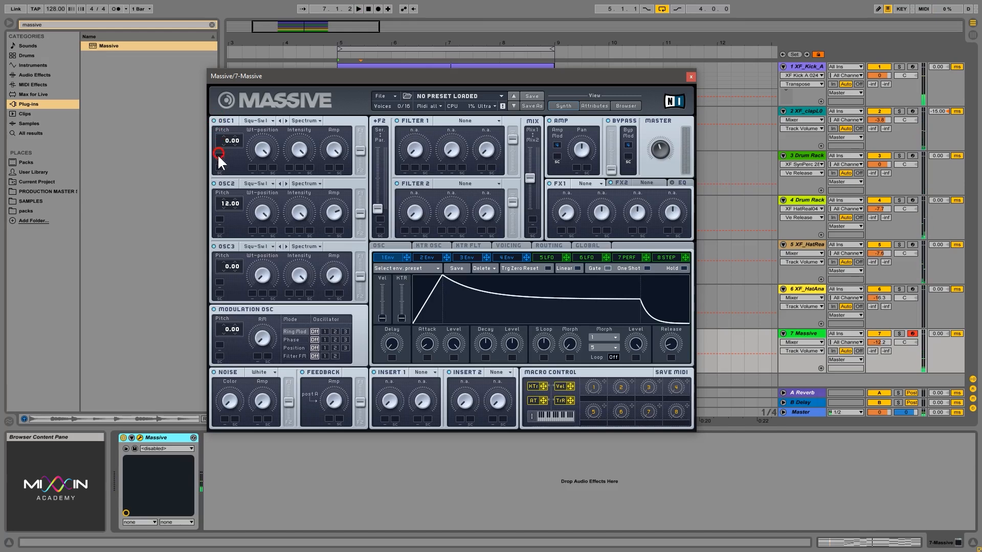
click(214, 183)
key(space)
key(space)
click(213, 183)
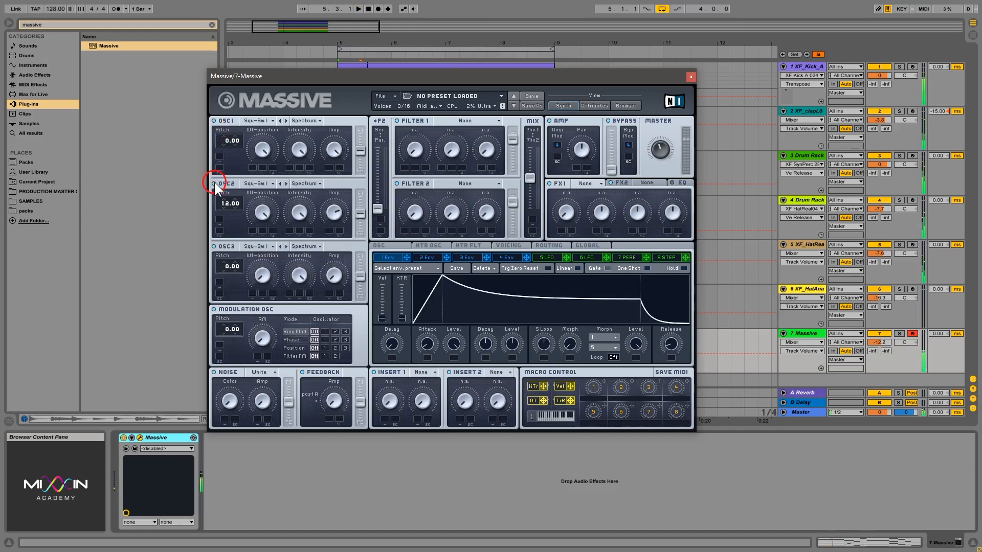
Fine-tune the Amp level of oscillator 2 during playback.
click(330, 232)
key(space)
drag(332, 215, 333, 213)
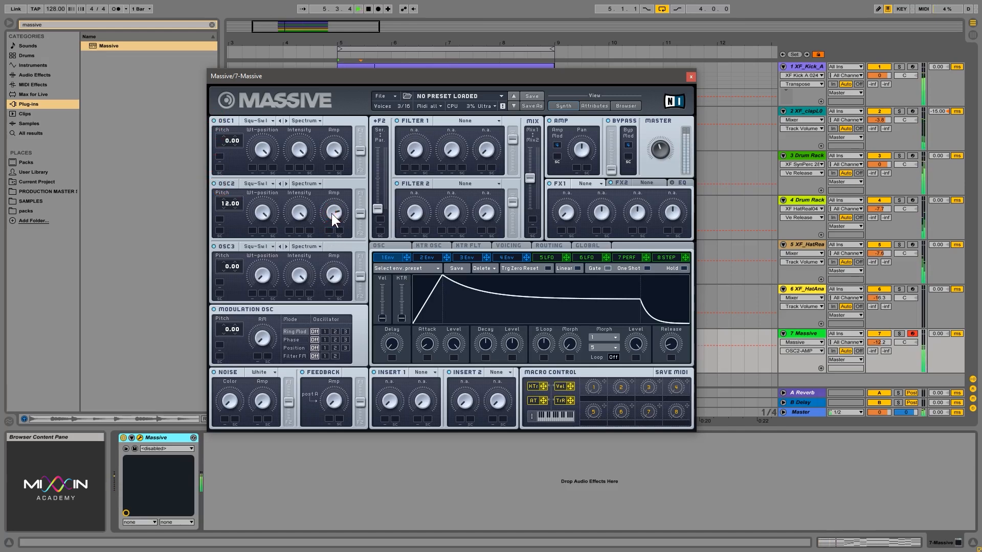
Try a 14-voice unison in Massive's Voicing settings, with Pitch Cutoff spread on and Pan Position spread on and shifted off centre.
click(502, 244)
click(548, 337)
key(space)
drag(409, 294, 412, 279)
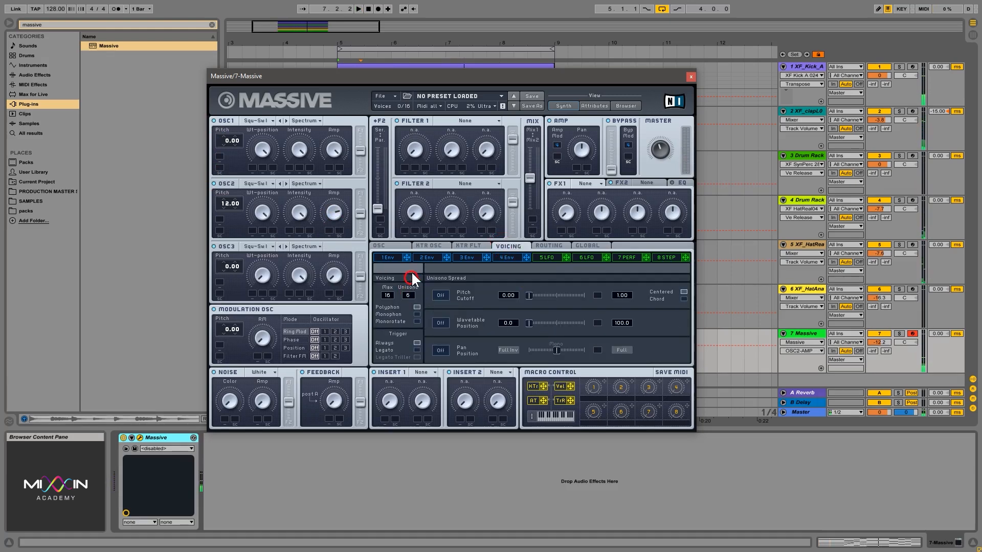
click(531, 295)
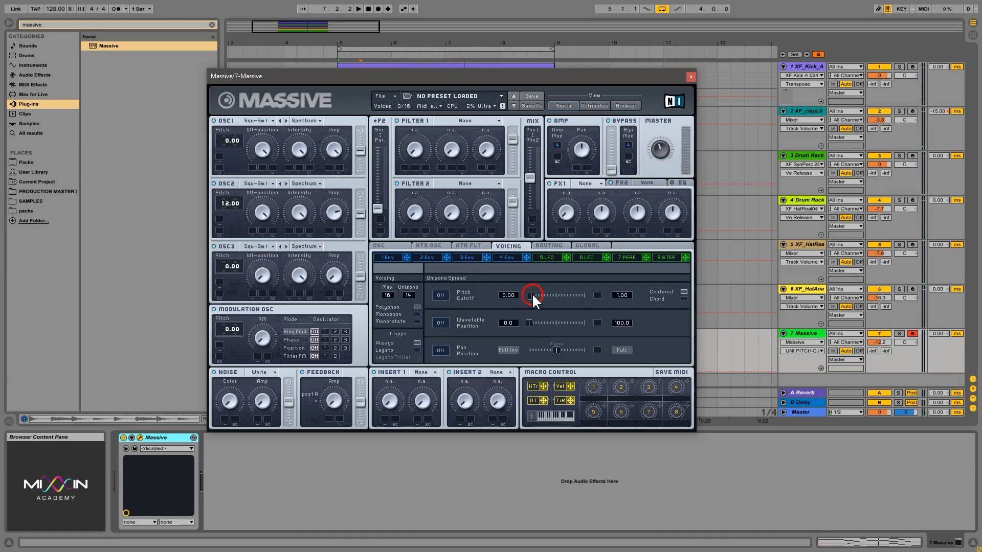
click(440, 296)
drag(567, 347, 536, 349)
During playback, reduce the unison voices to 13 and turn down Massive's master volume.
key(space)
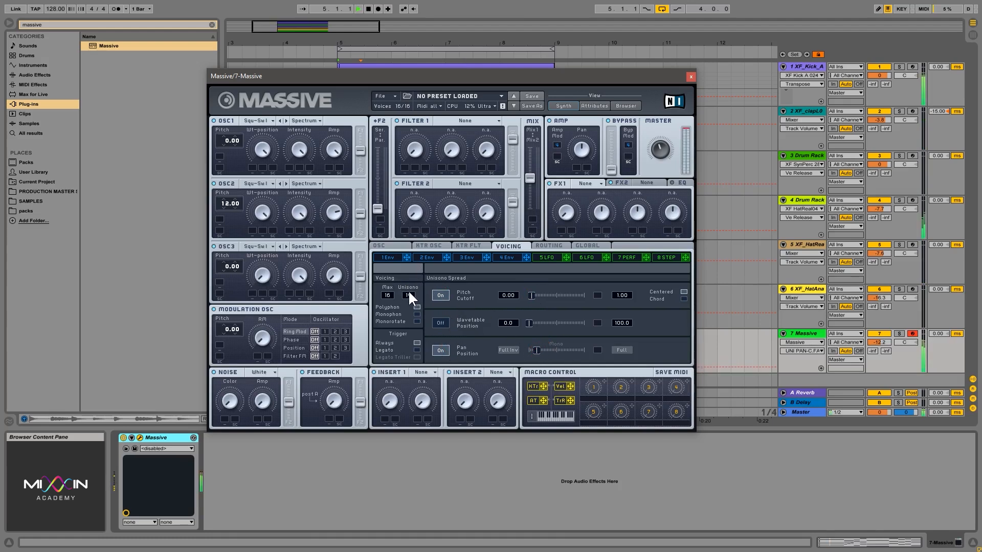
drag(407, 290, 409, 295)
drag(666, 150, 664, 152)
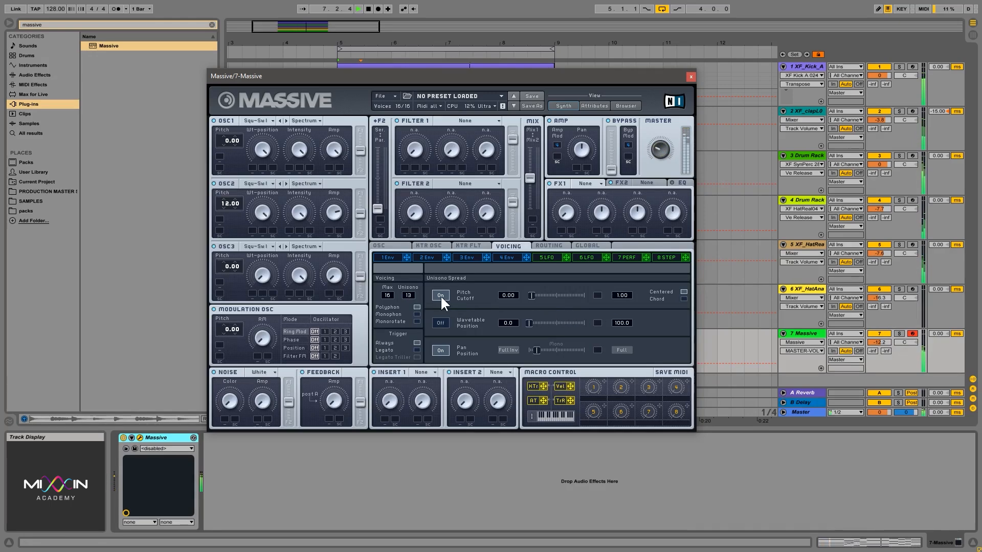
Return unison to 1 voice, switch off the Pitch Cutoff and Pan Position spreads, and close Massive.
drag(409, 291, 412, 382)
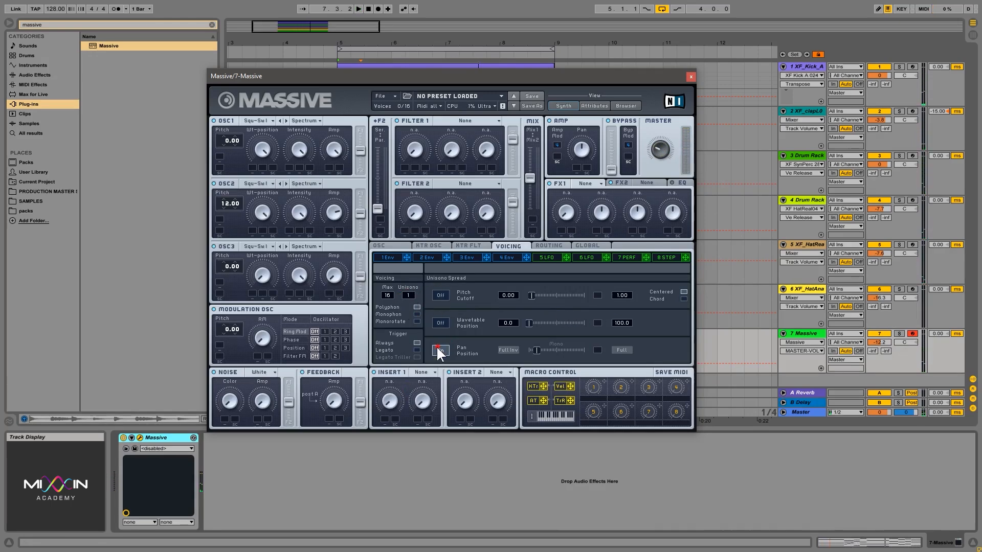
click(690, 76)
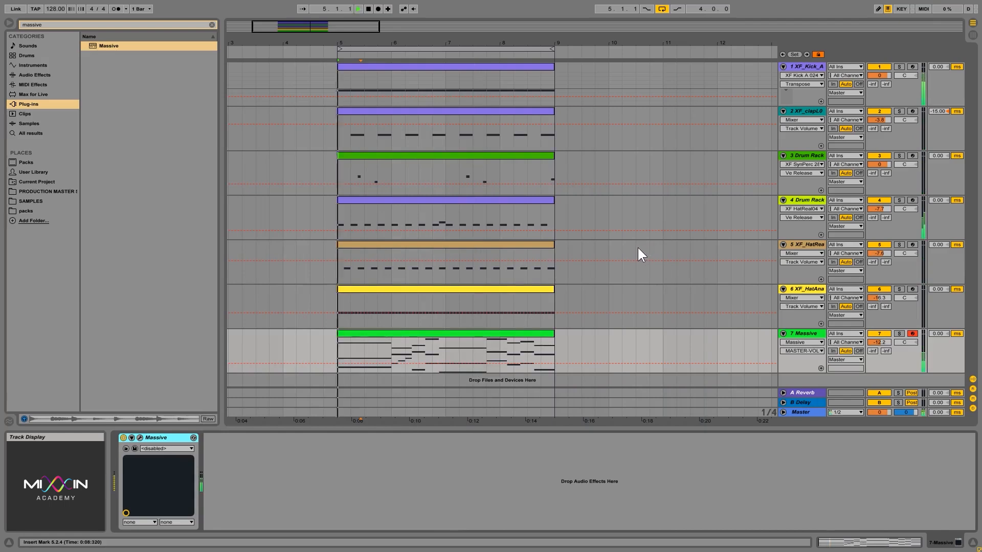
Raise the Massive track's volume to -4.7 dB during playback and save the set.
drag(885, 342, 883, 337)
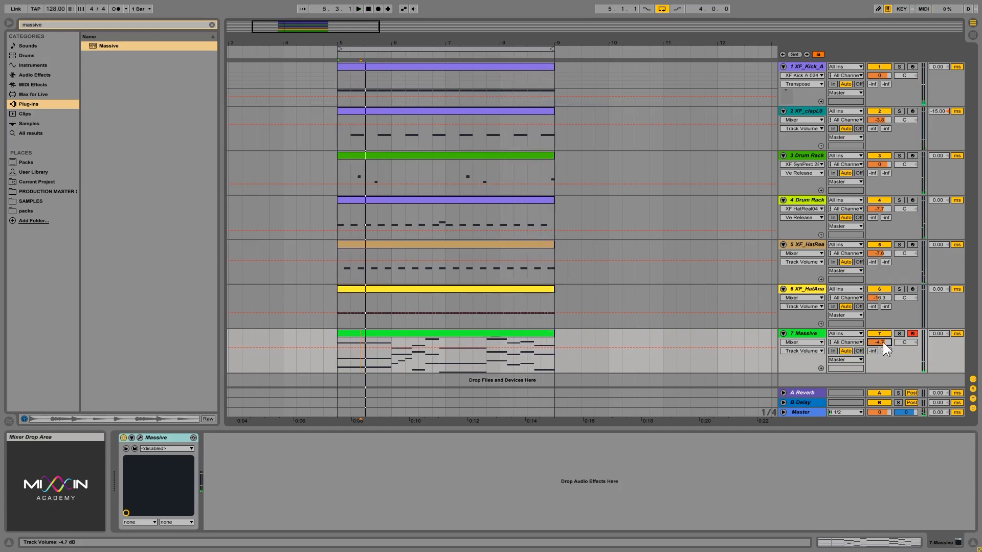
key(ctrl+s)
click(883, 342)
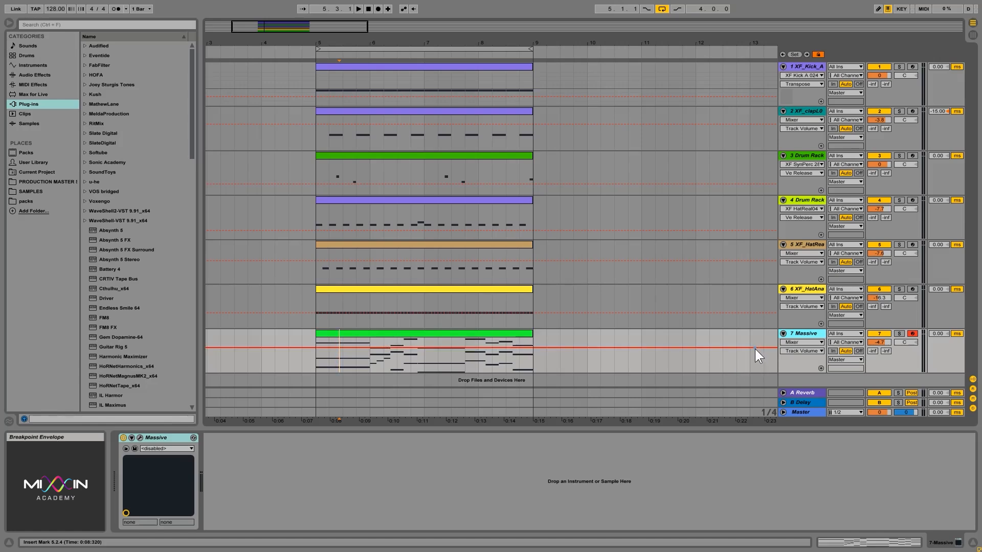
Duplicate the Massive track and insert an Arpeggiator MIDI effect before the synth on the copy.
right_click(804, 337)
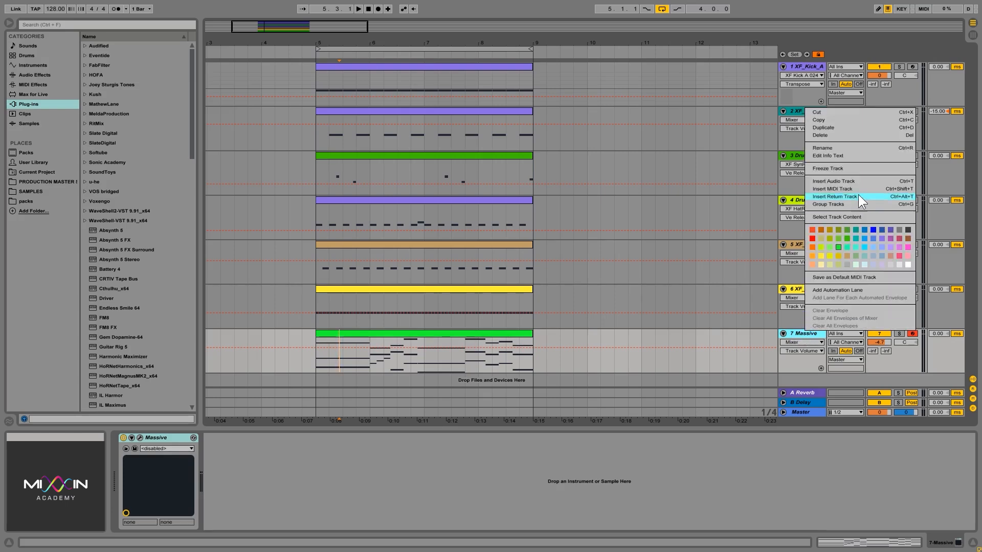
click(850, 130)
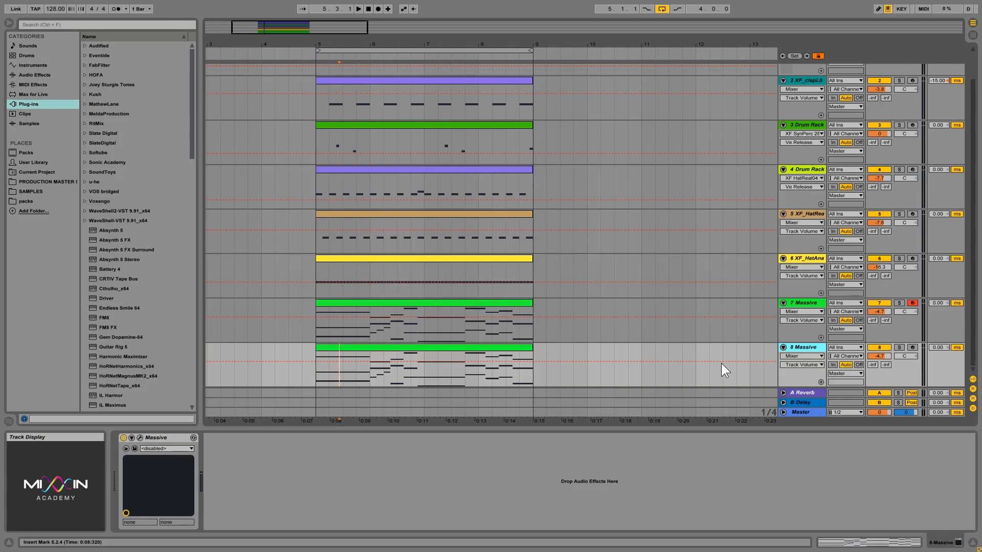
click(45, 85)
drag(118, 45, 126, 458)
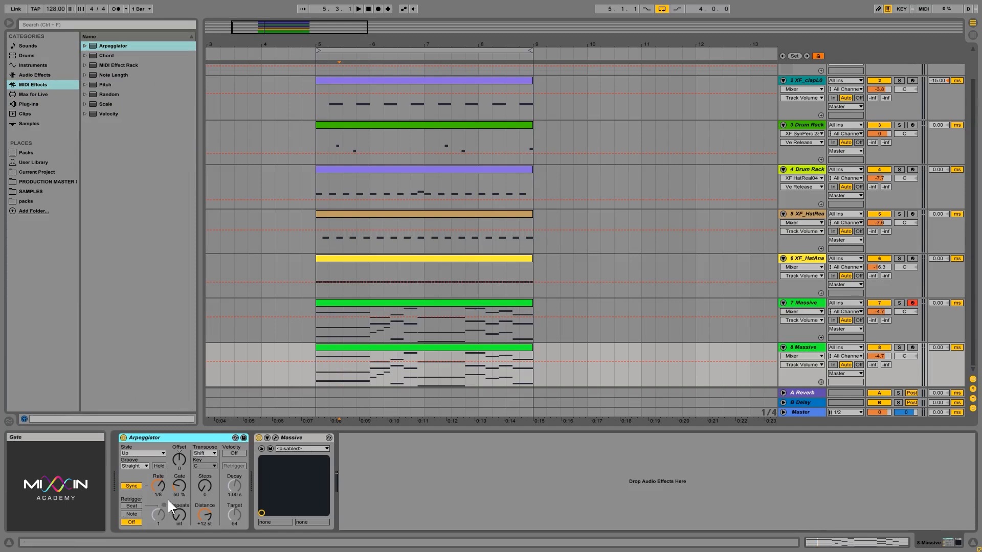
Set the Arpeggiator's rate to 1/16 and remove Massive from the duplicated track.
drag(159, 486, 158, 478)
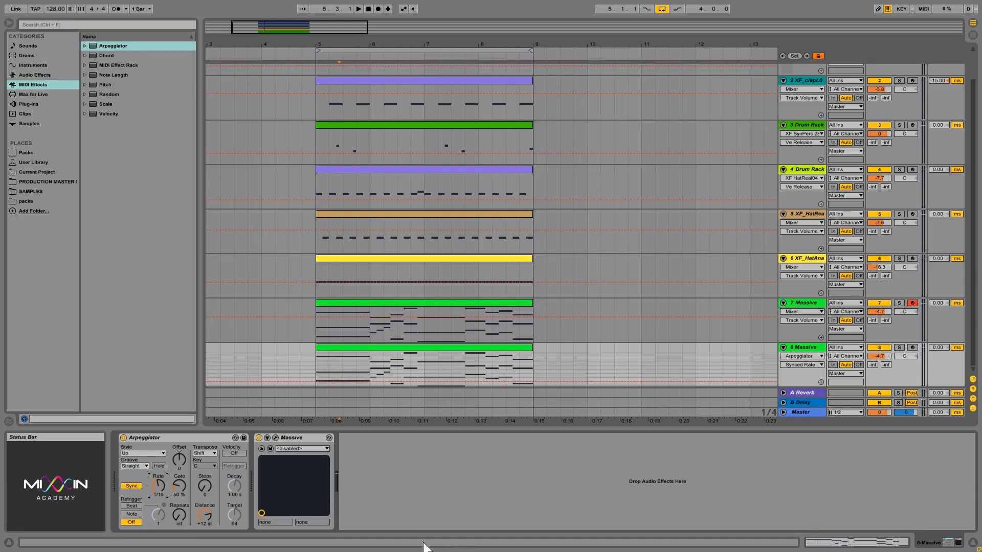
click(189, 437)
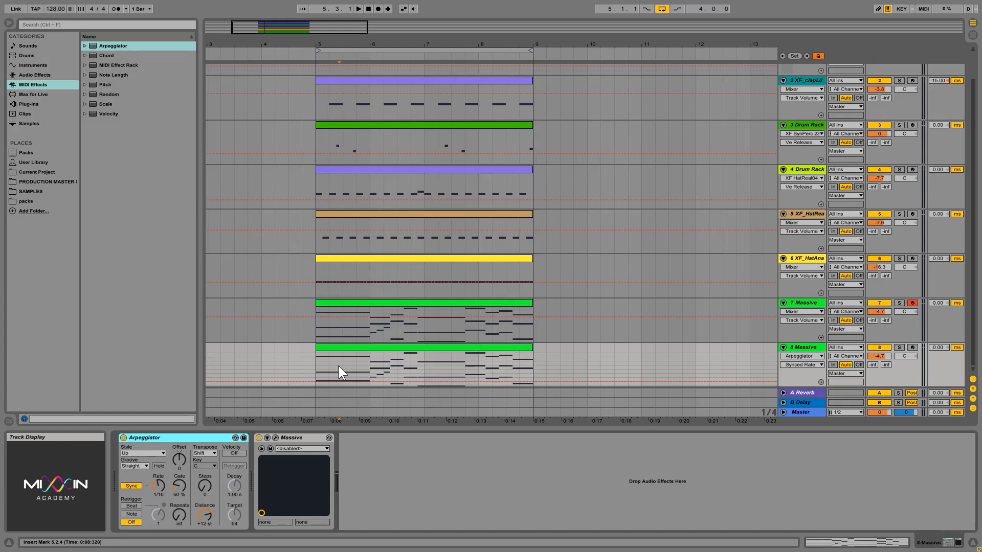
click(297, 439)
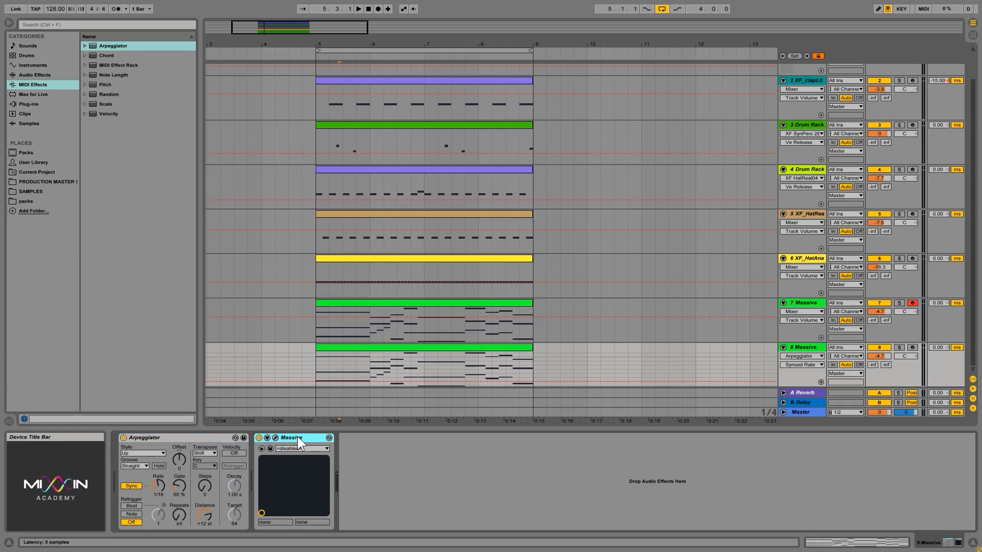
key(Delete)
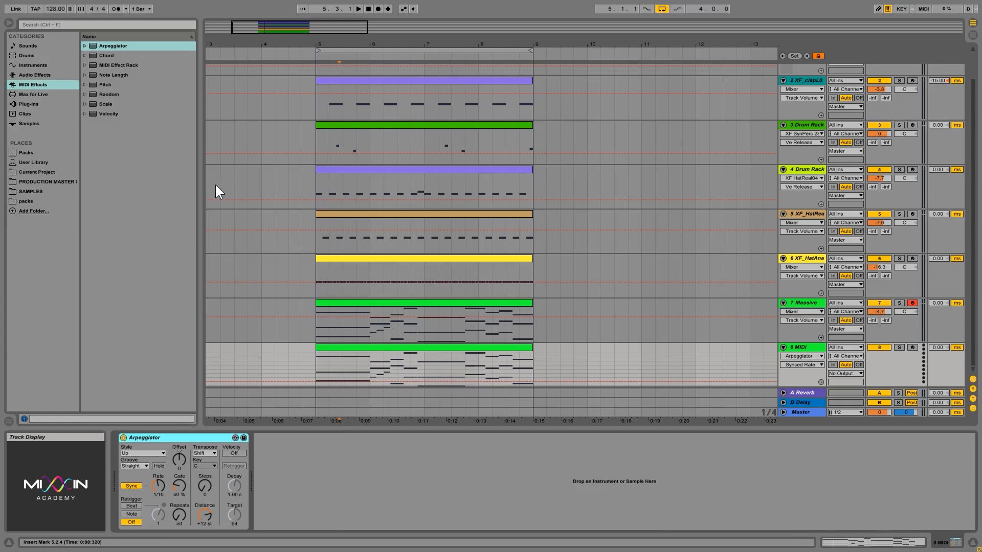
Search the plug-ins for "serum" and load Serum_x64 after the Arpeggiator on the duplicated MIDI track.
click(60, 104)
click(116, 24)
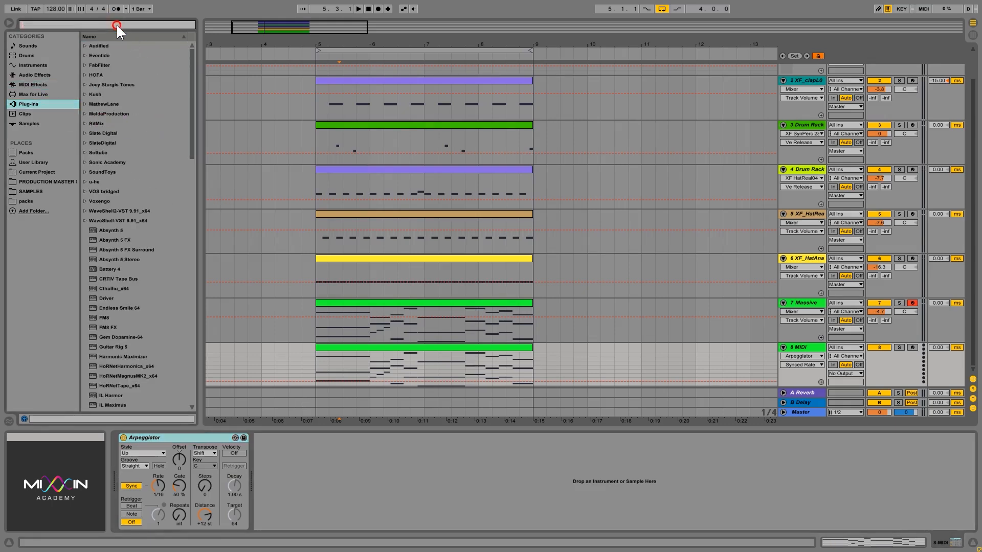
text(serum)
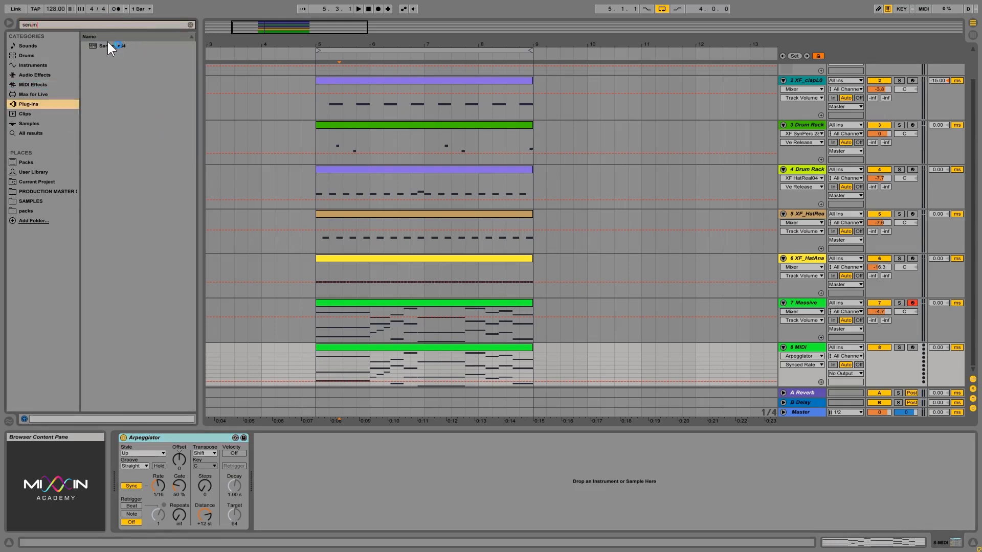
mouse_move(108, 46)
mouse_down()
mouse_move(342, 362)
mouse_move(357, 477)
mouse_move(344, 481)
mouse_up()
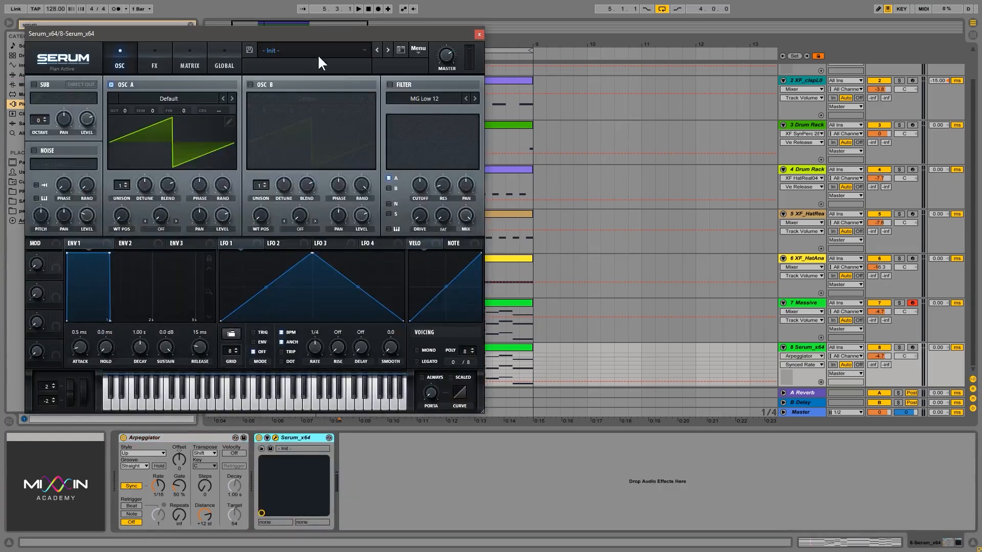
Load the PL Crushed Pluck [AS] preset from Serum's Plucked category.
drag(320, 33, 694, 68)
click(685, 84)
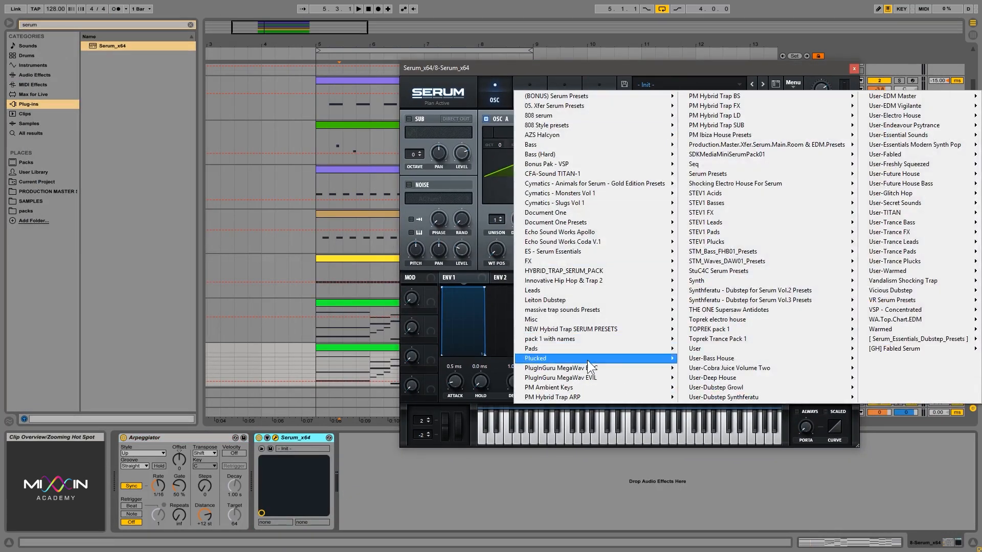
mouse_move(587, 357)
click(741, 41)
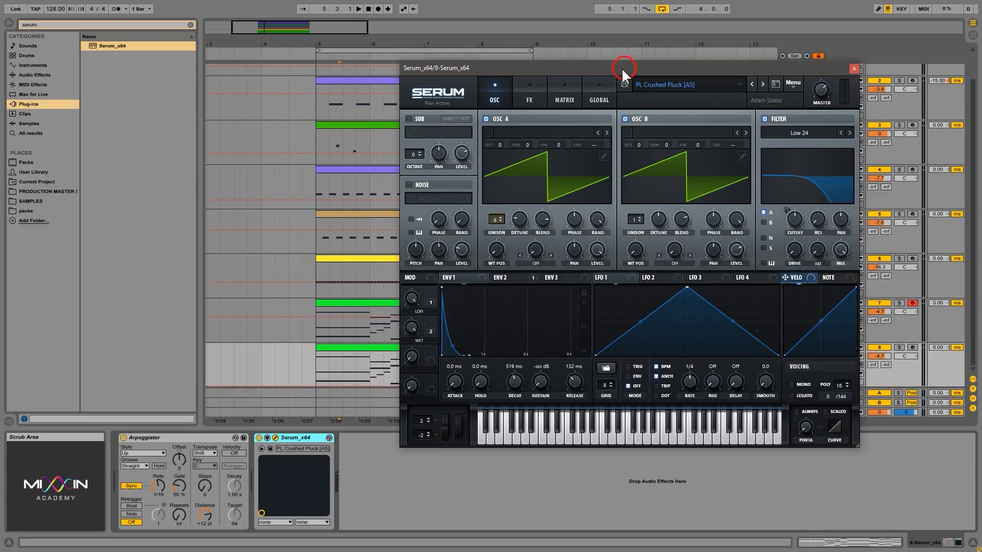
Solo the Serum track and play the loop from bar 5 to audition the arpeggiated pluck.
drag(621, 68, 382, 73)
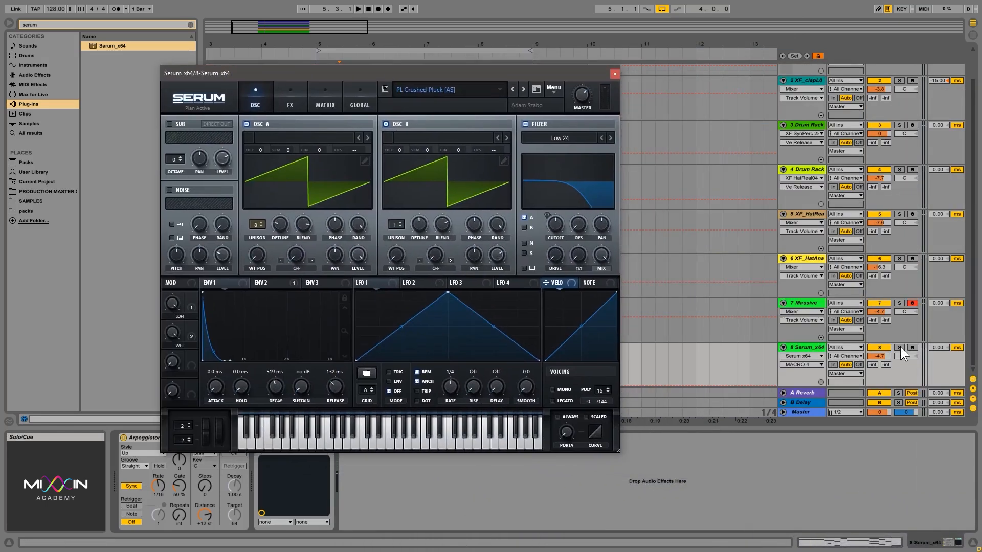
key(space)
drag(526, 73, 806, 66)
click(316, 370)
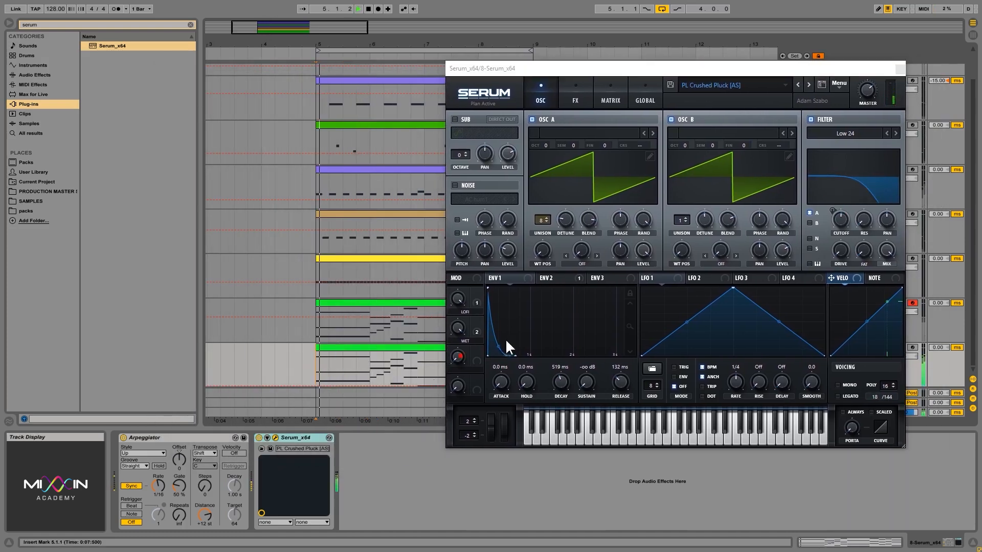
drag(716, 72, 630, 80)
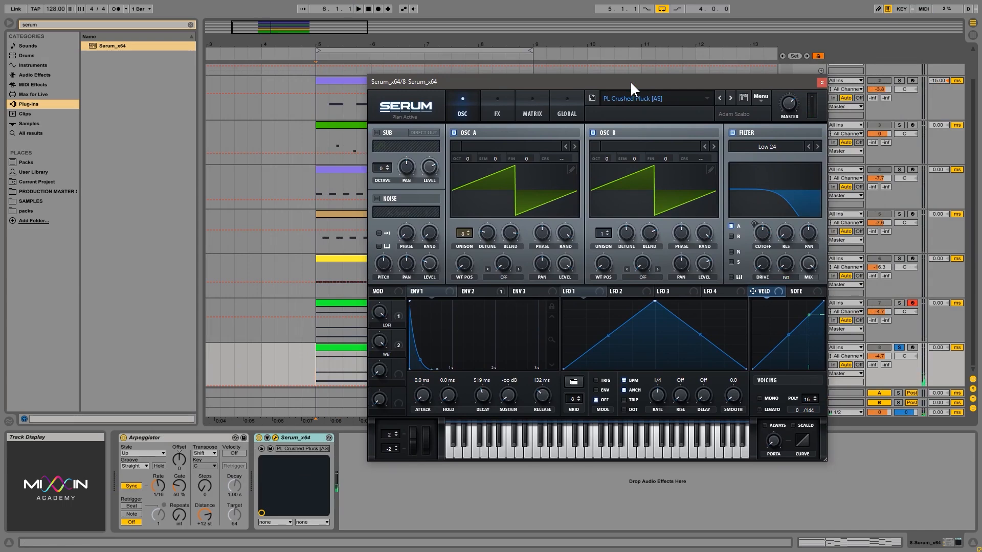
drag(630, 80, 599, 66)
key(space)
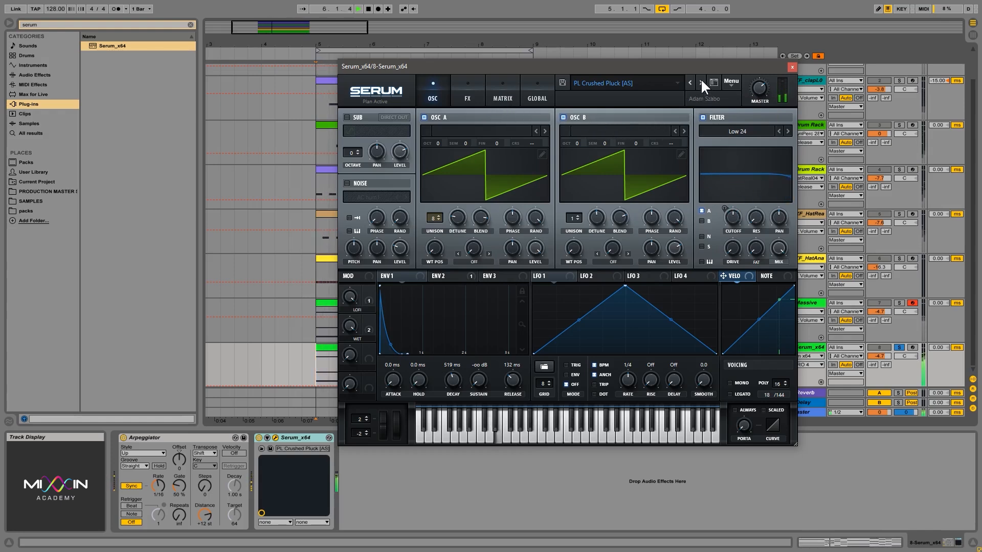
drag(641, 64, 688, 68)
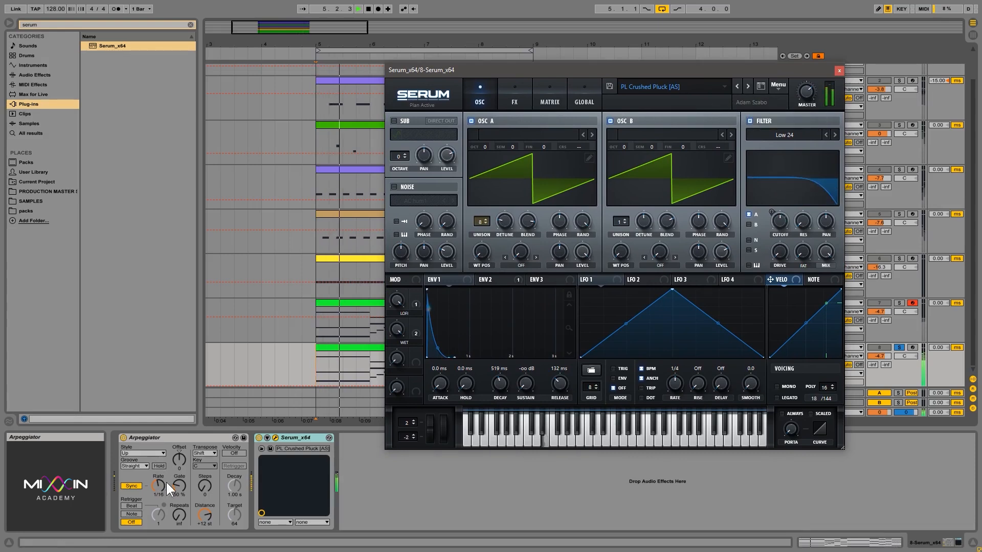
Set the Arpeggiator's rate to 1/8 during playback, keeping its groove on Straight.
drag(167, 483, 167, 490)
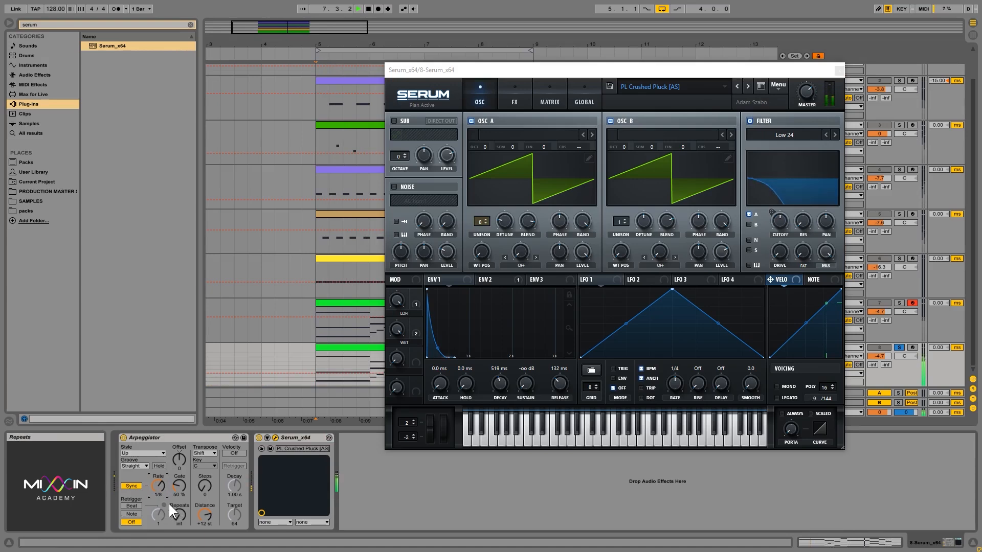
click(144, 466)
click(143, 465)
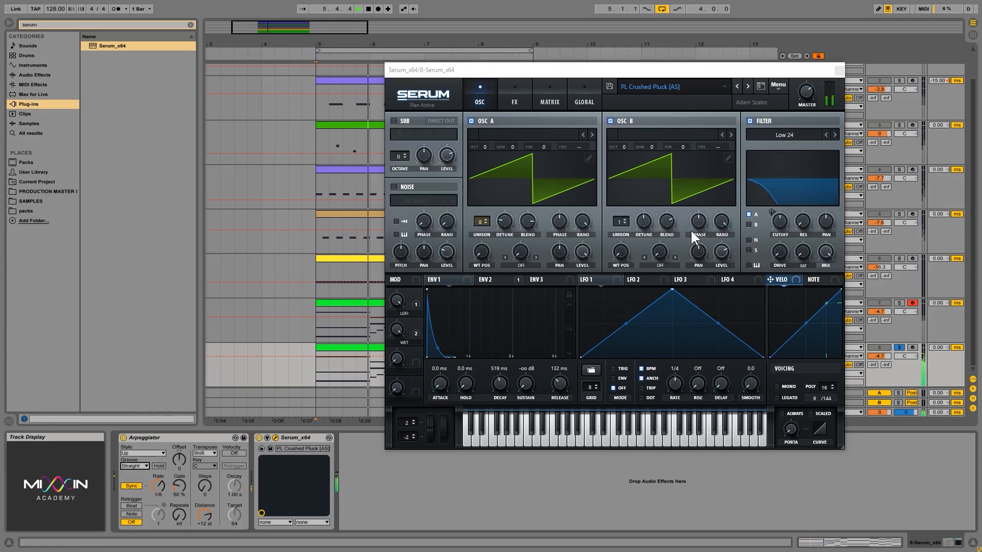
Step through Serum's pluck presets during playback and settle on PL Modern Drop 1 [DRK].
click(745, 84)
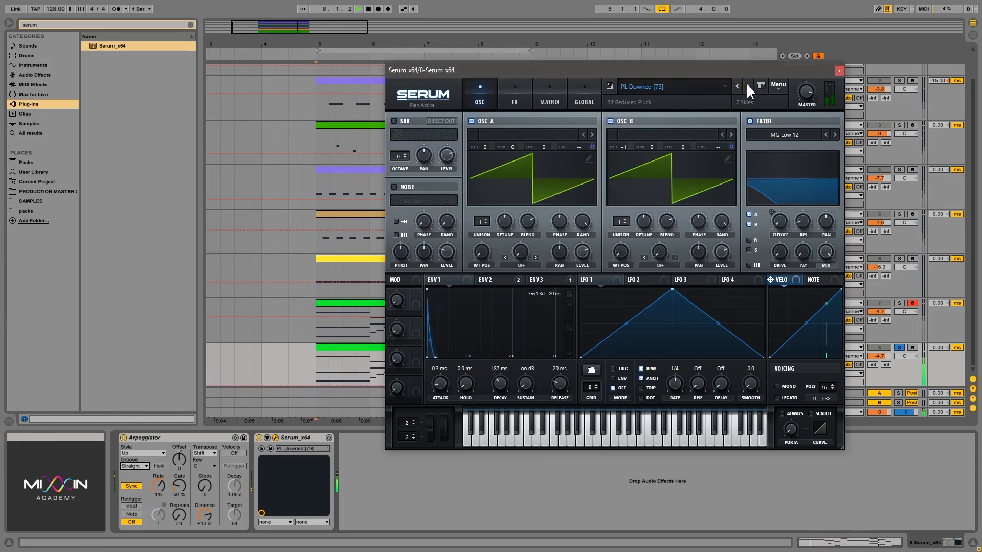
click(746, 83)
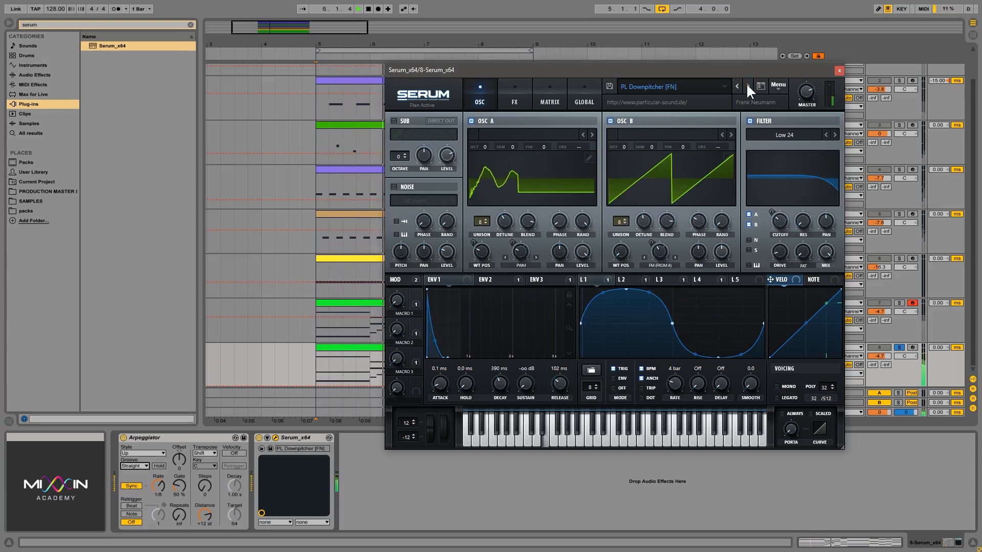
click(747, 84)
click(746, 86)
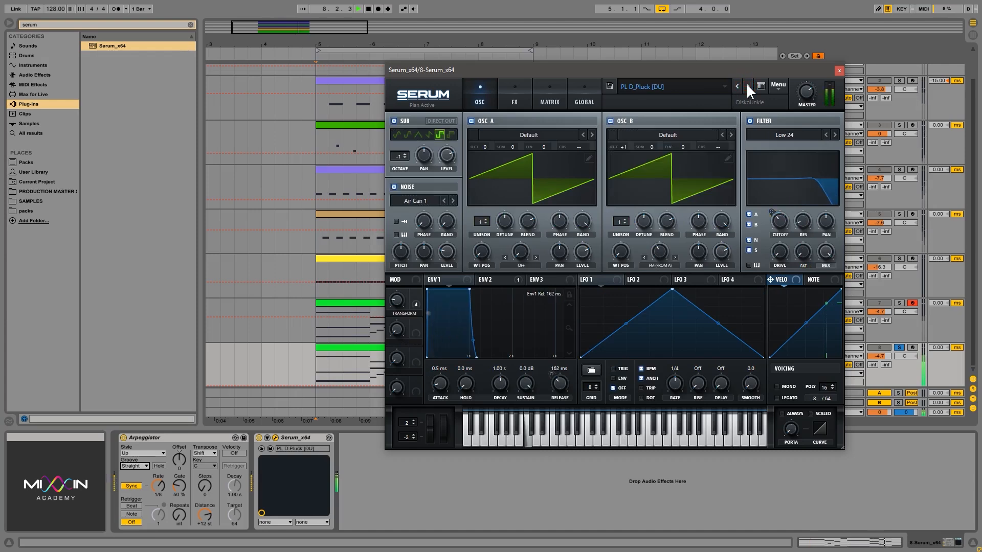
click(747, 85)
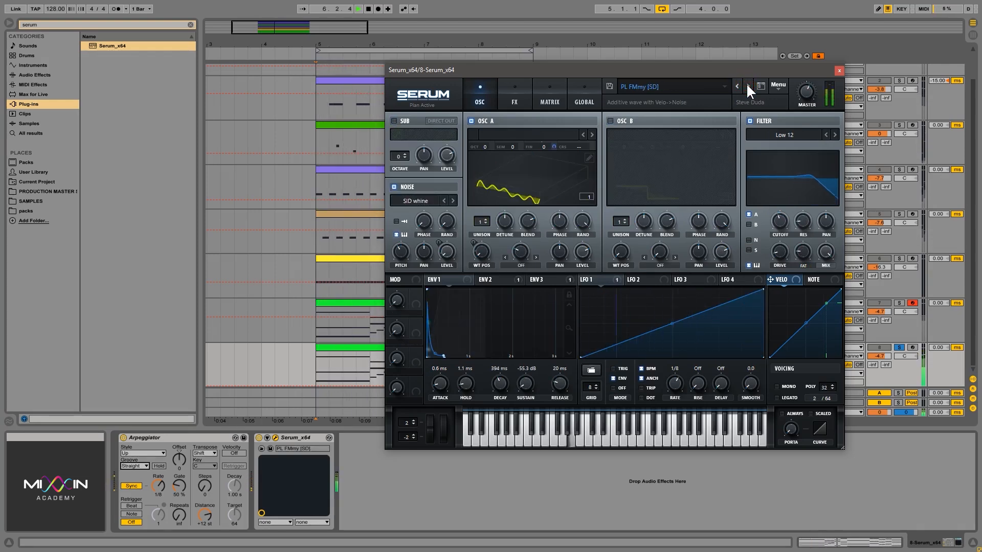
click(746, 85)
click(746, 84)
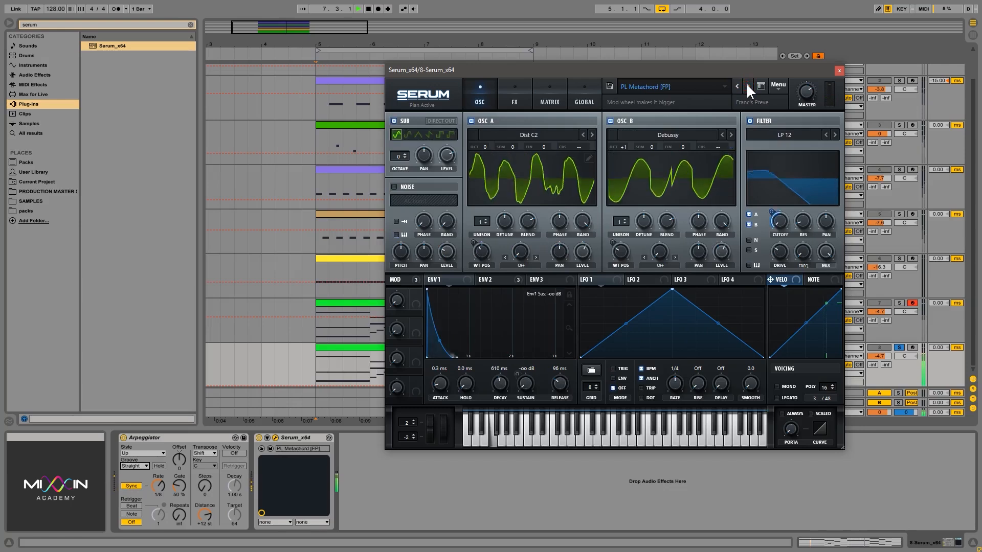
click(746, 85)
click(747, 85)
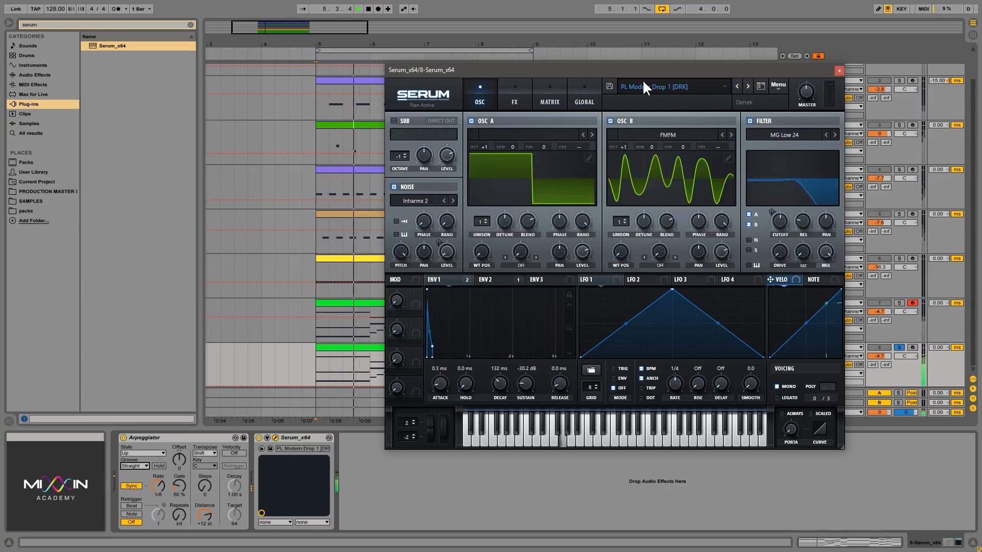
Open Serum's effects page and switch off the Reverb.
click(526, 89)
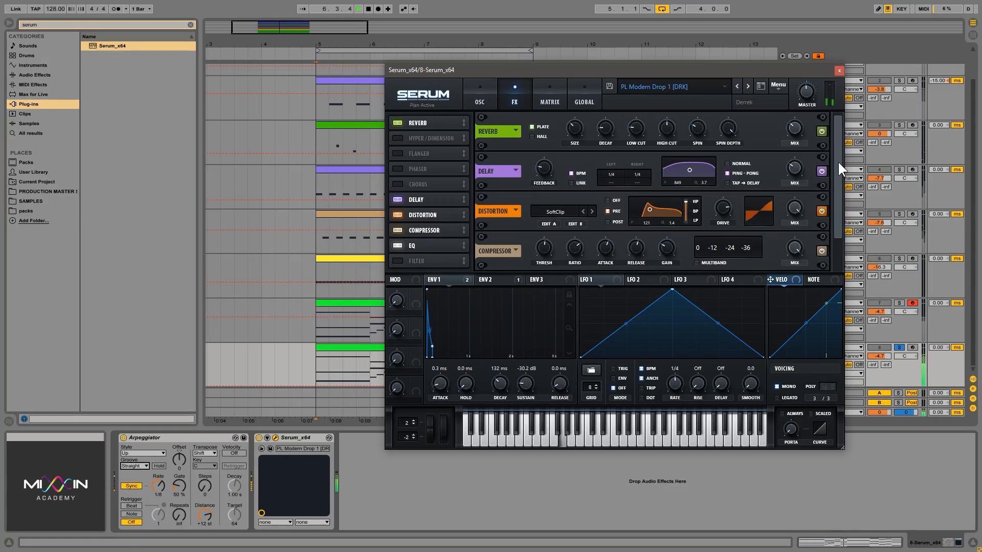
drag(836, 173, 852, 143)
click(821, 131)
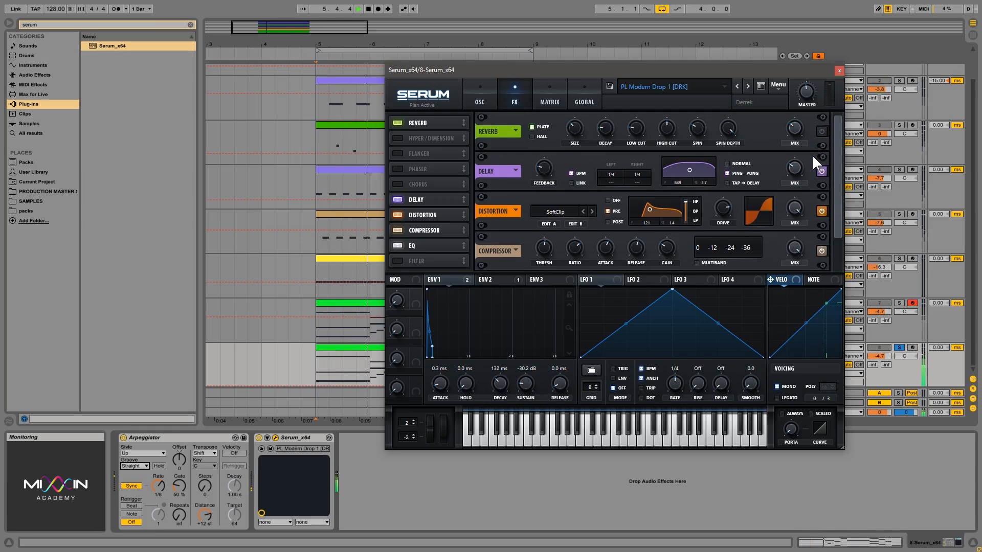
click(813, 254)
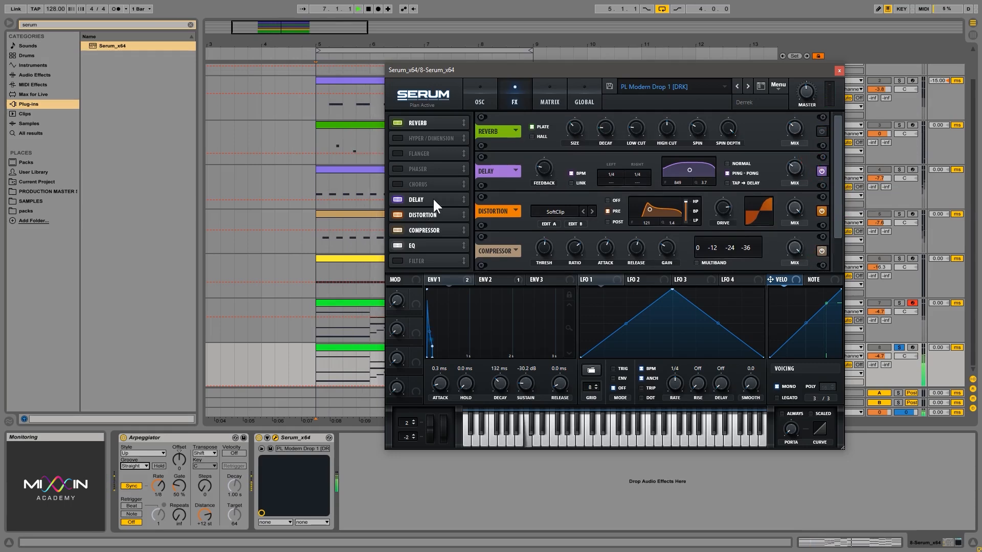
Move Delay and Reverb after the EQ in Serum's effects chain, with Reverb last, and switch Reverb back on.
drag(432, 200, 435, 246)
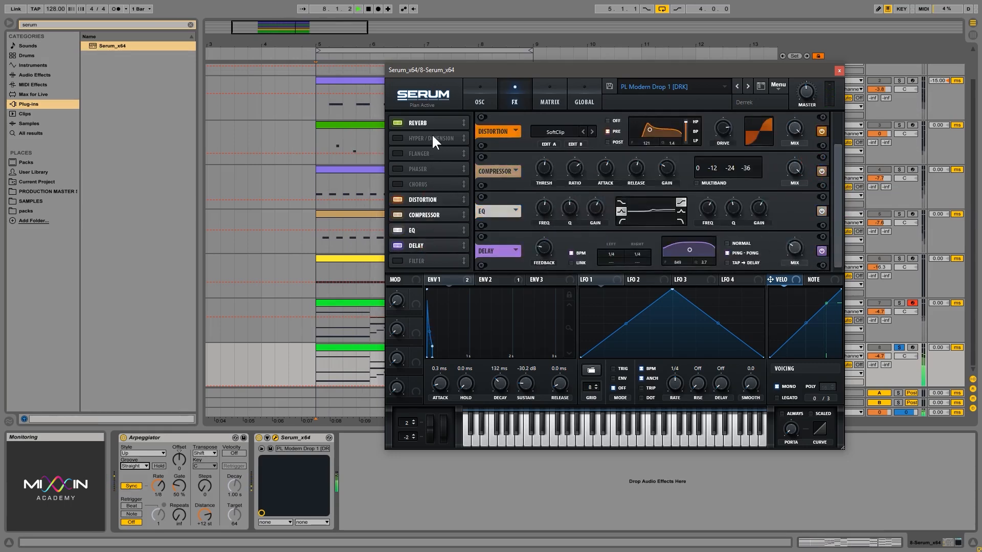
drag(432, 124, 467, 240)
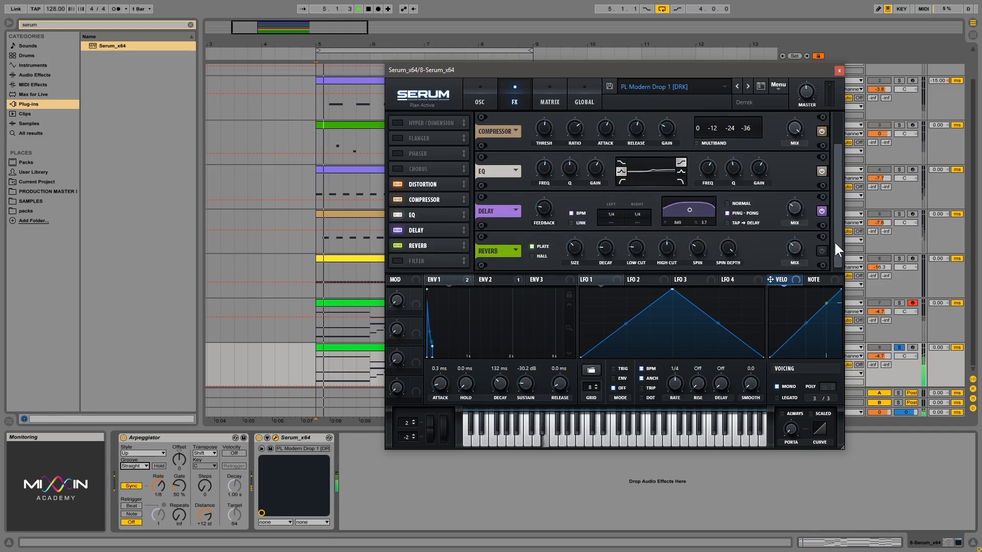
click(822, 250)
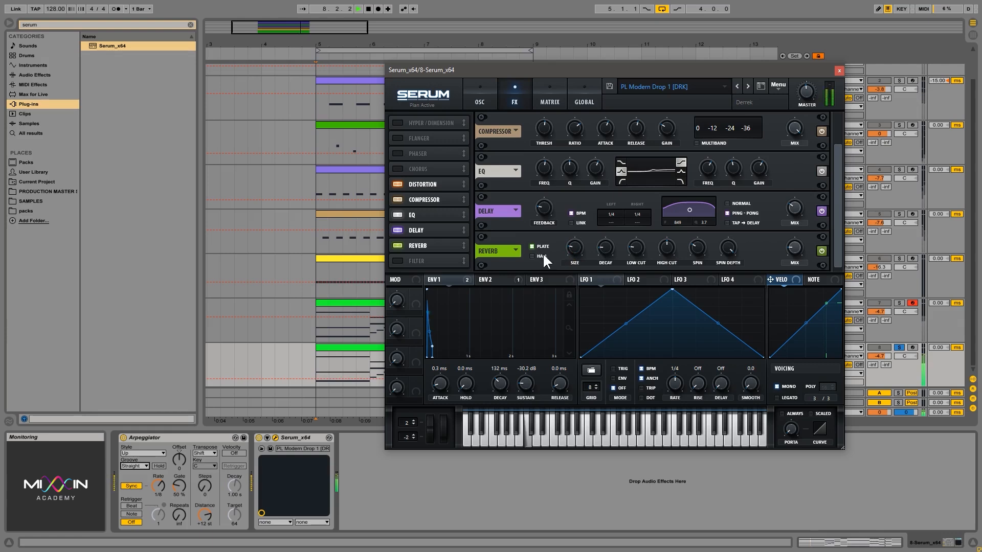
Slightly adjust the Reverb's decay, return to the oscillator page and close the Serum window.
drag(609, 251, 608, 254)
click(833, 113)
click(481, 103)
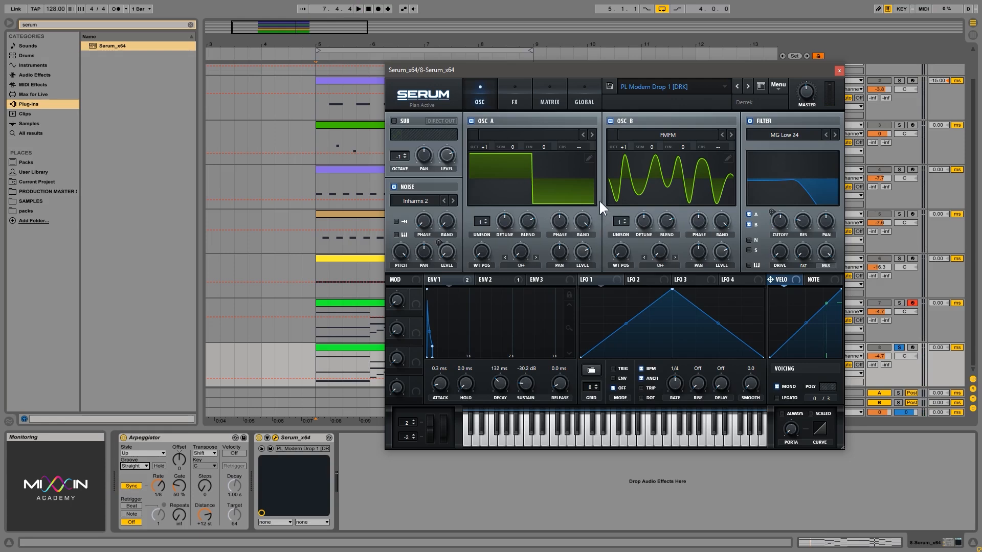
drag(634, 72, 596, 88)
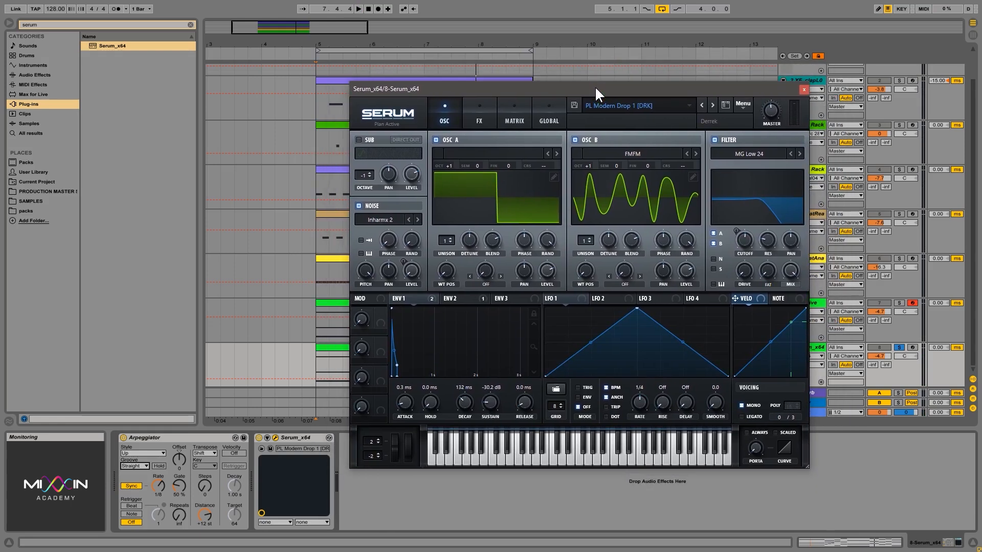
click(804, 90)
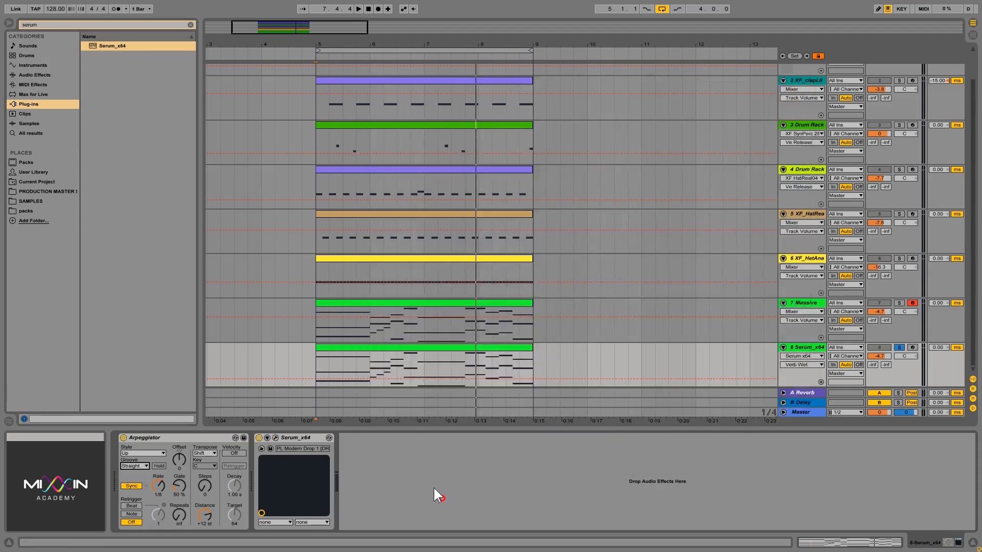
Solo the Massive track together with Serum and lower Massive's volume to -7.7 dB during playback.
ctrl+click(899, 303)
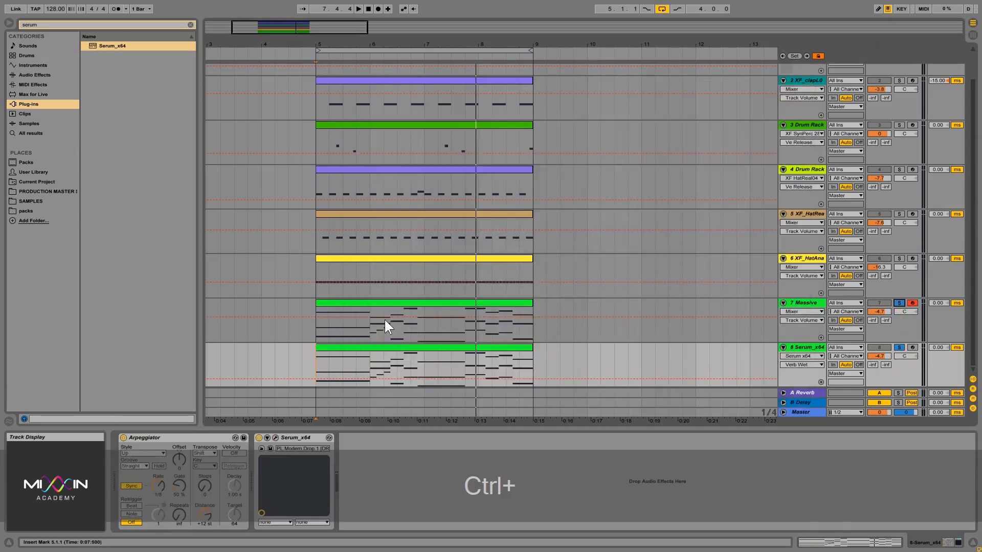
key(space)
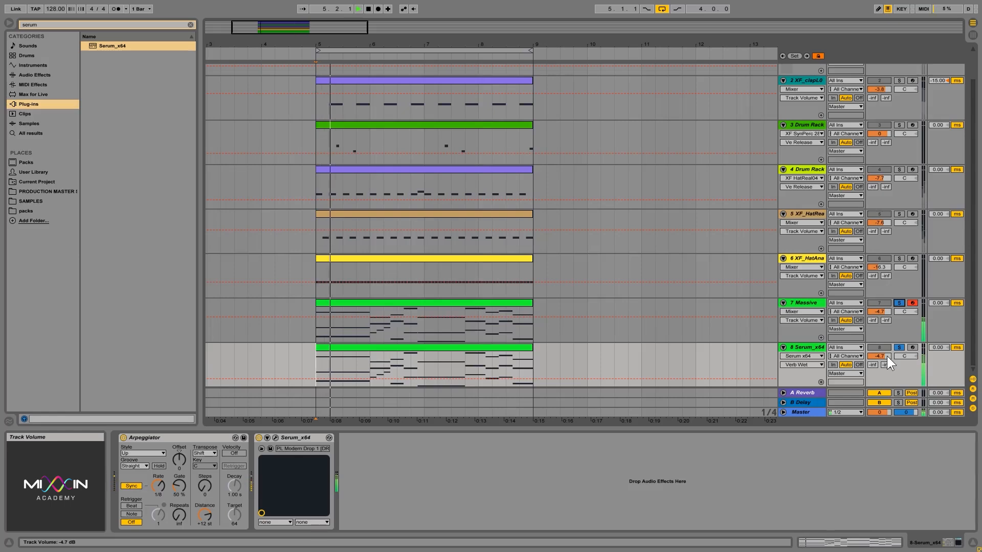
drag(886, 311, 886, 314)
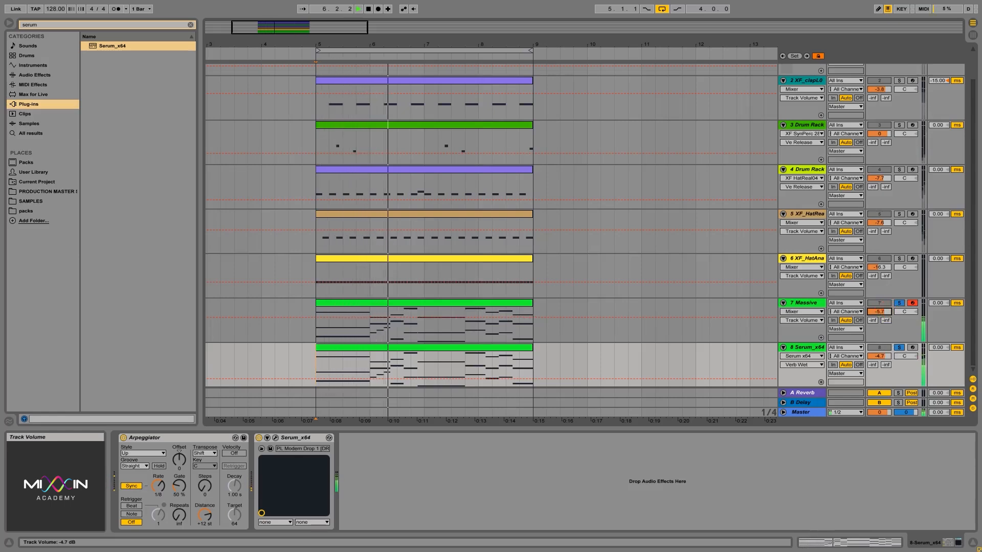
drag(887, 357, 887, 355)
drag(886, 311, 887, 313)
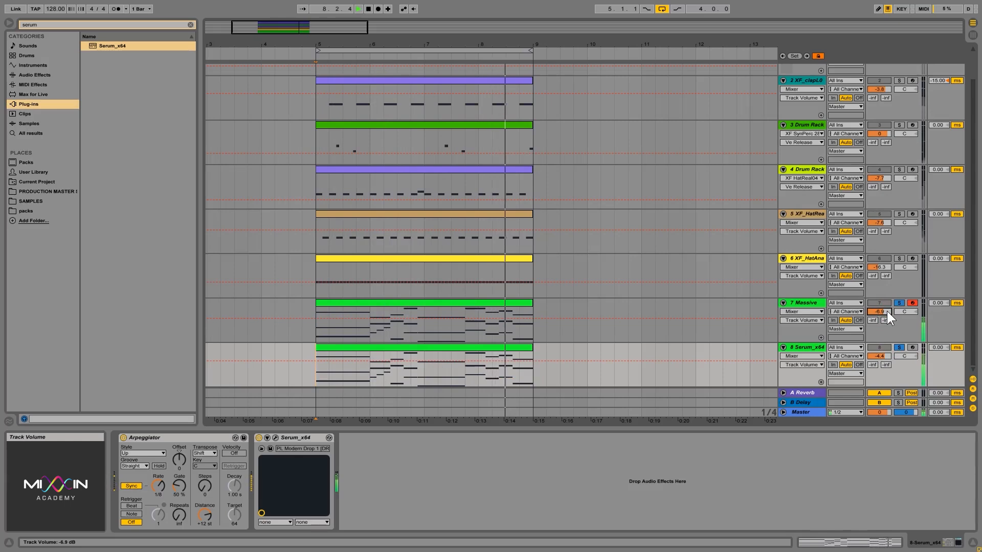
drag(887, 311, 887, 313)
Fine-tune the Serum track's volume to -4.6 dB against the Massive part.
drag(883, 356, 884, 356)
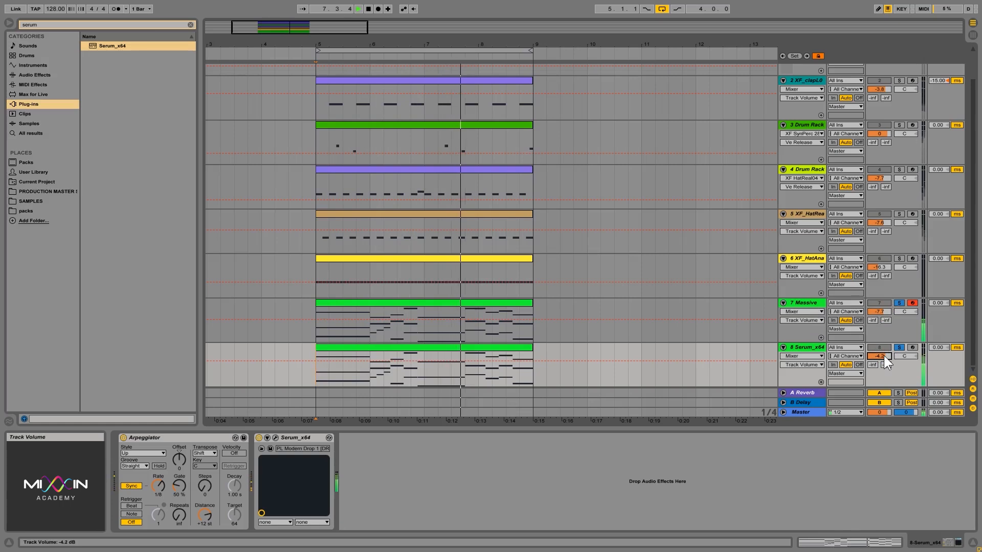
drag(883, 355, 884, 356)
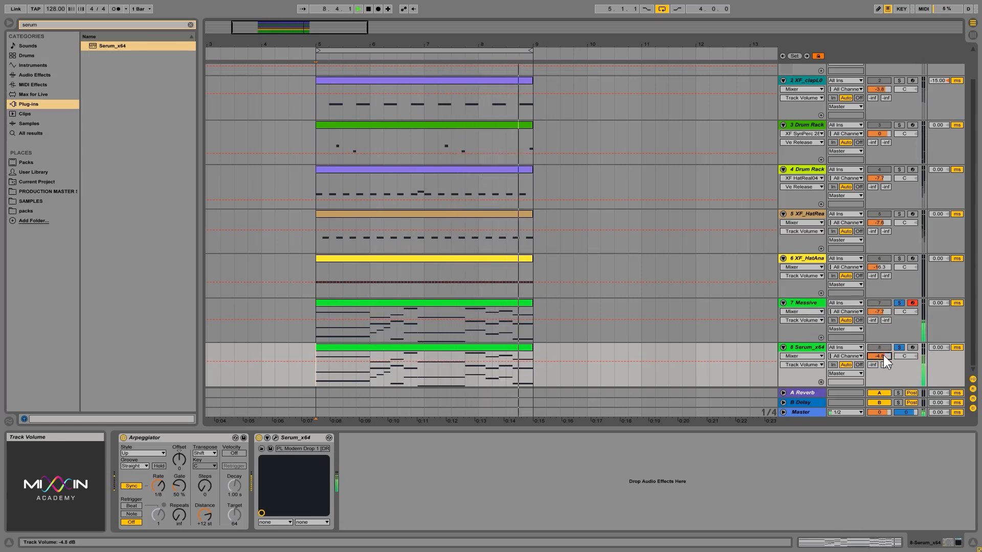
drag(883, 356, 883, 355)
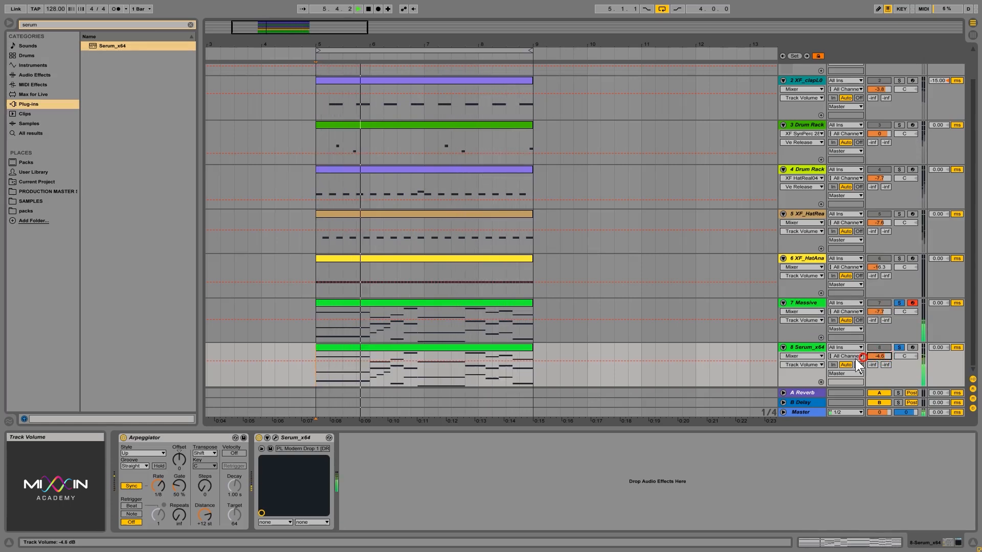
Open Serum's effects page and set the Delay's left and right times to dotted 1/8.
click(275, 439)
click(478, 112)
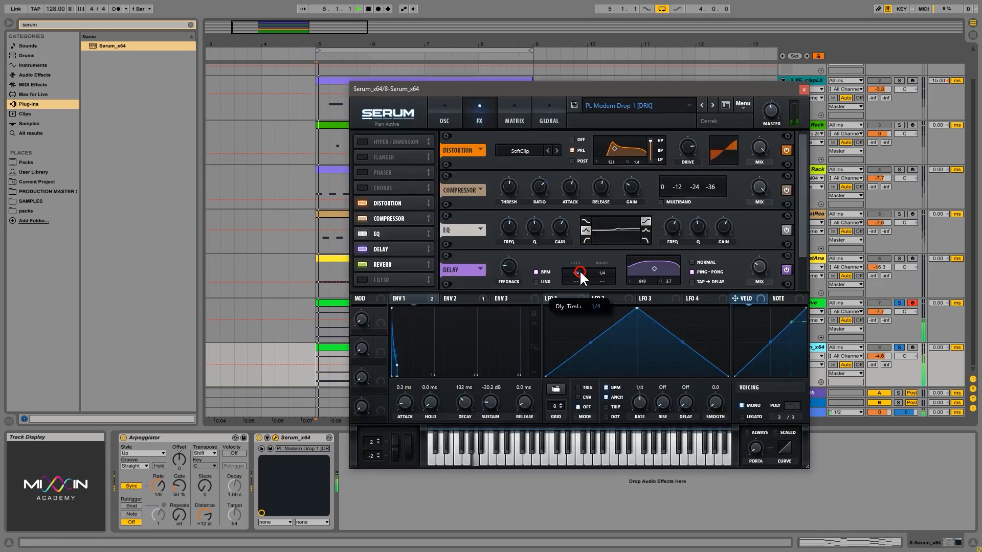
drag(582, 263, 600, 284)
drag(576, 281, 578, 158)
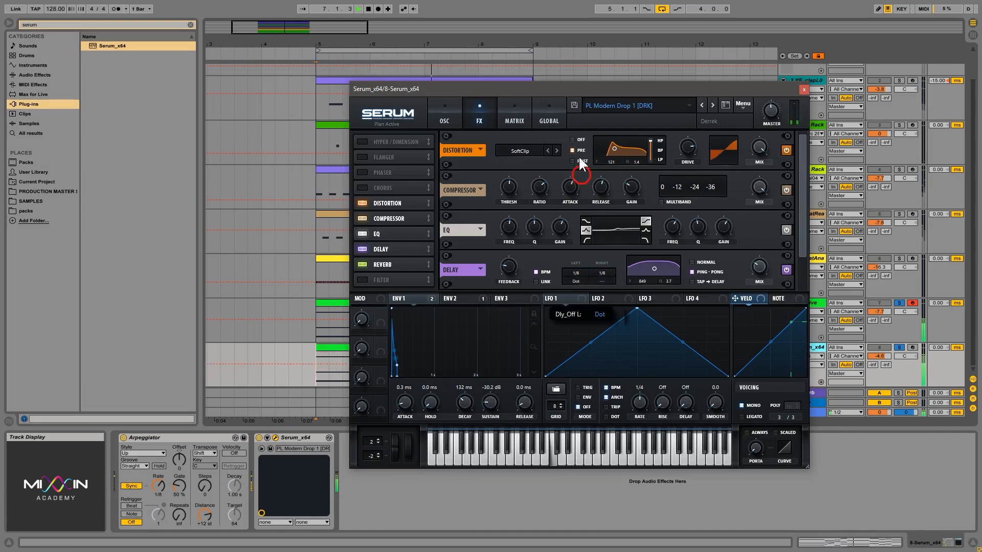
drag(602, 281, 643, 148)
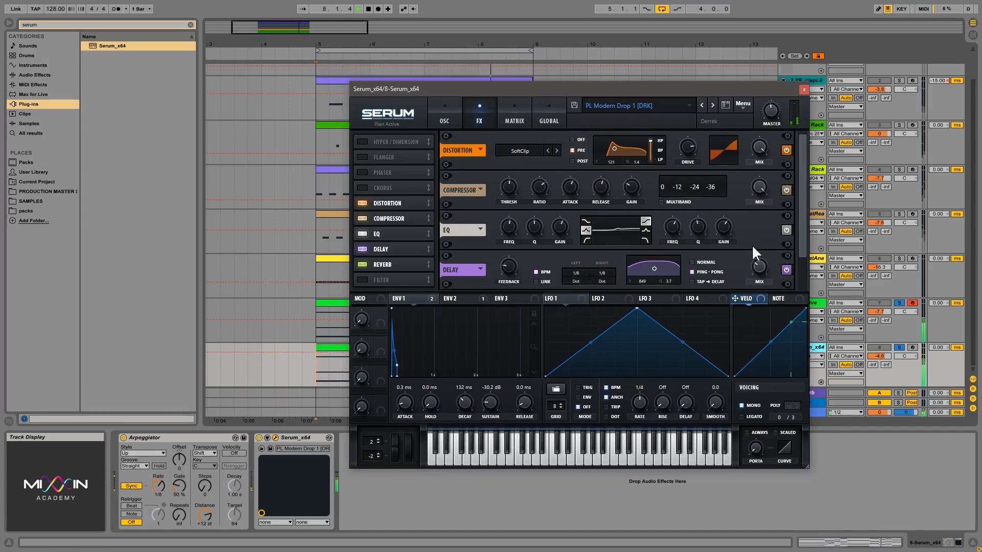
click(579, 271)
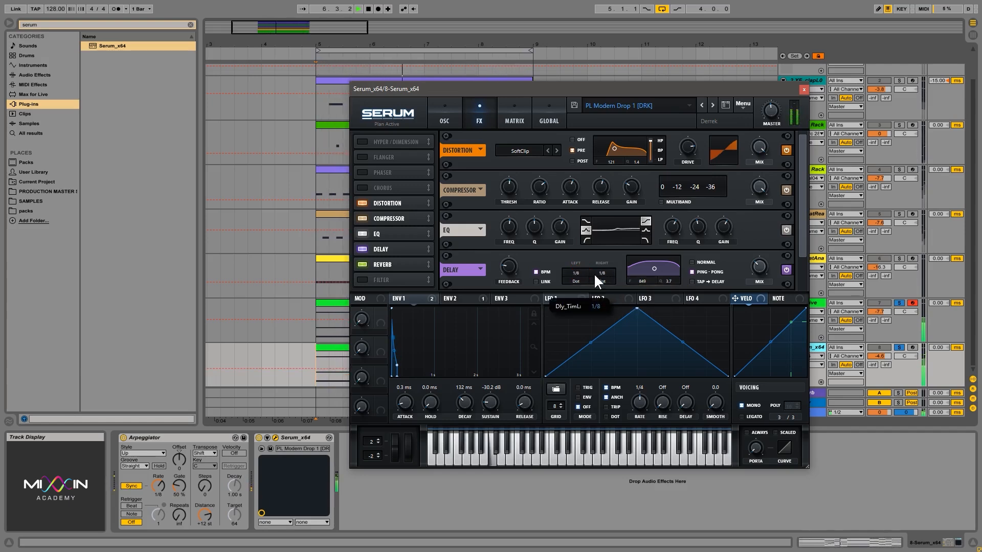
click(602, 279)
mouse_move(602, 279)
mouse_down()
mouse_move(581, 275)
mouse_move(599, 266)
mouse_up()
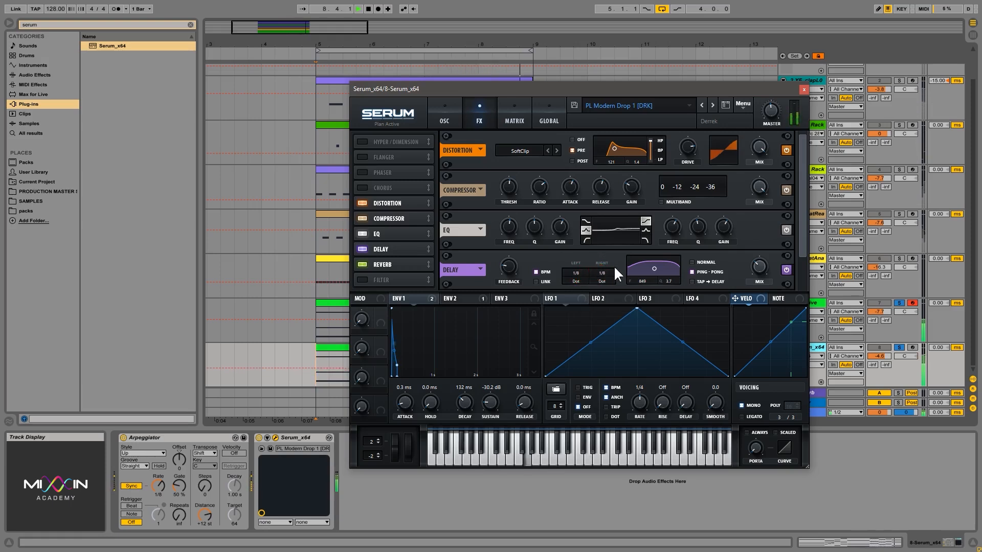
Adjust the Serum Delay's mix to about 31% and close the Serum window.
click(764, 268)
click(157, 486)
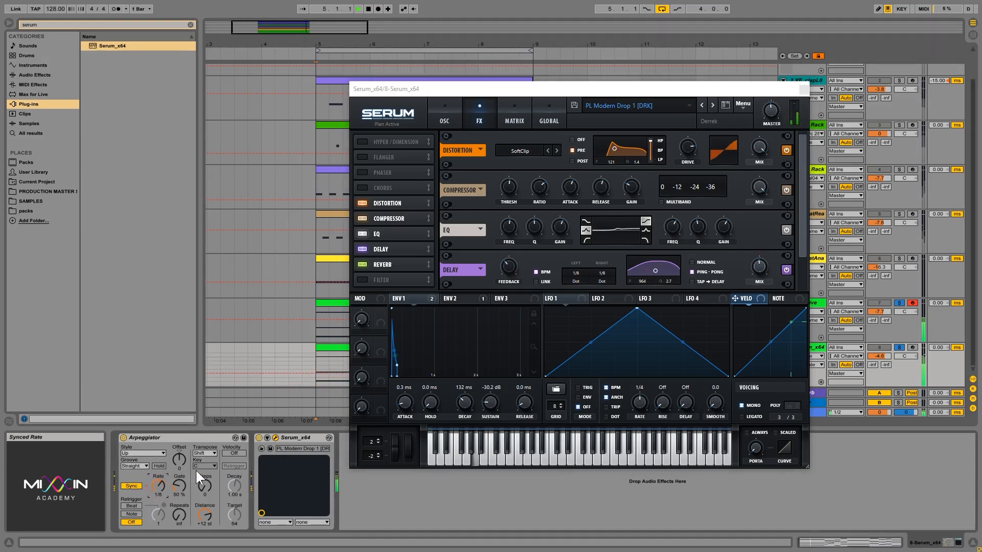
click(761, 265)
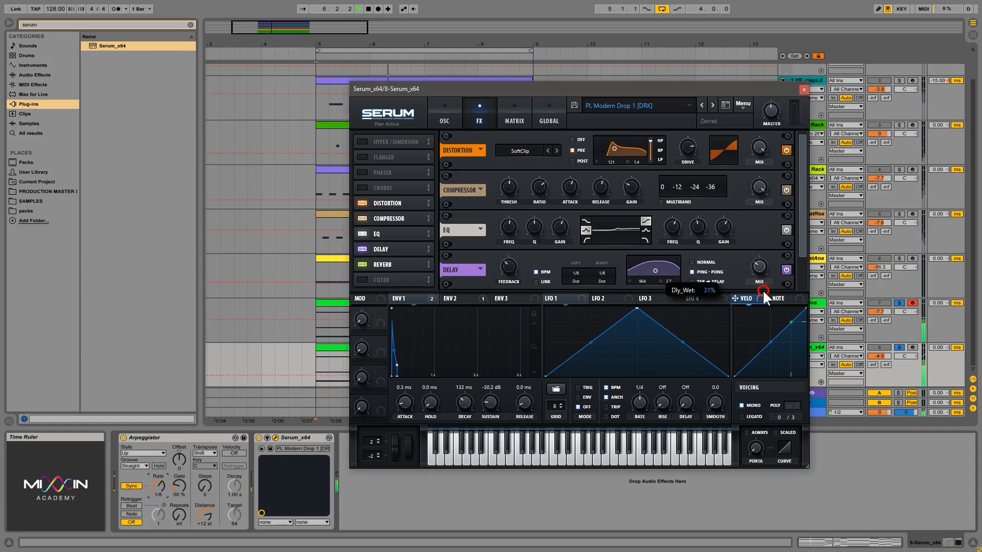
click(804, 90)
Take the Massive and Serum tracks out of solo and play the full loop from bar 5.
click(898, 304)
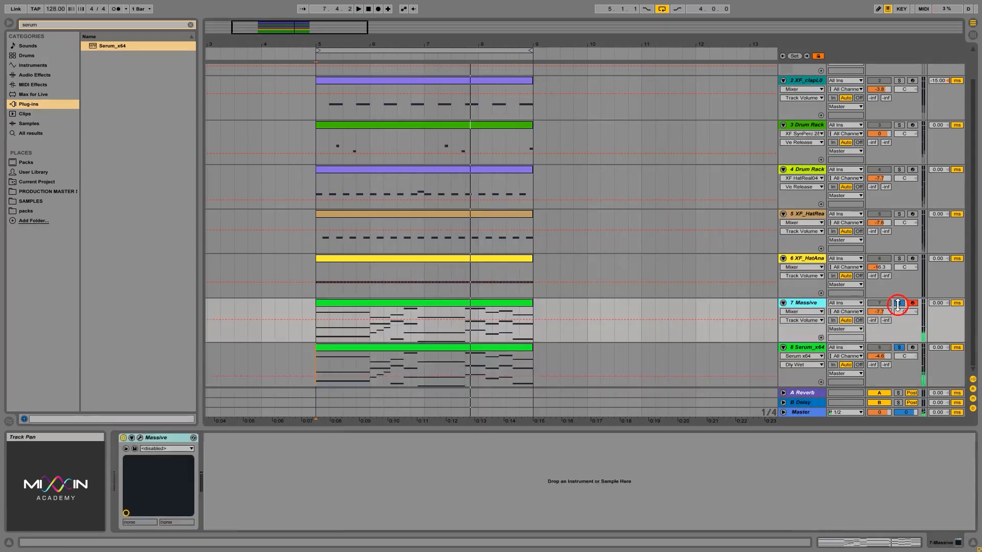
click(898, 302)
key(space)
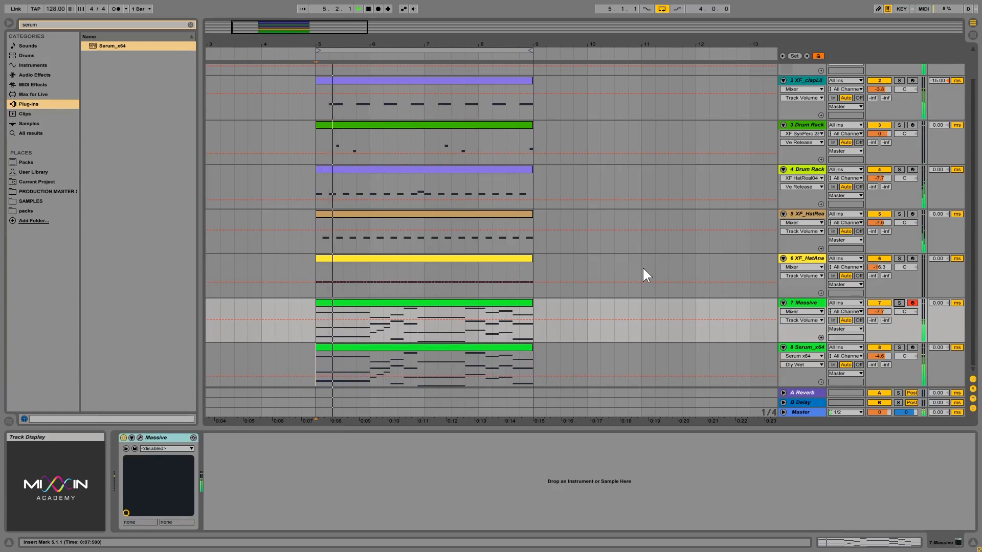
Rebalance the two synths in the full mix, setting Massive to -8.1 dB and Serum to -6.1 dB.
mouse_move(881, 356)
mouse_down()
mouse_move(886, 310)
mouse_move(885, 353)
mouse_up()
drag(885, 312, 883, 307)
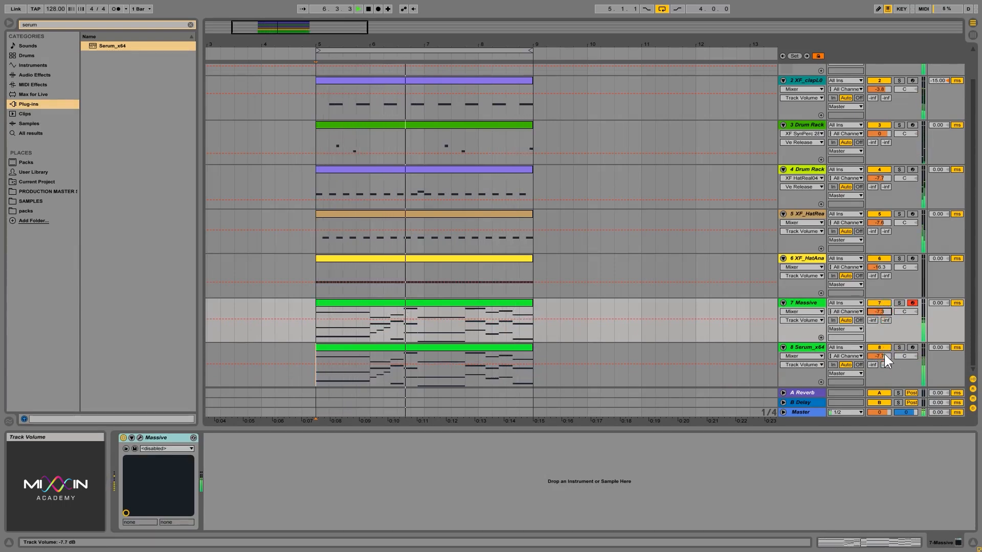
drag(885, 353, 884, 352)
drag(879, 307, 880, 310)
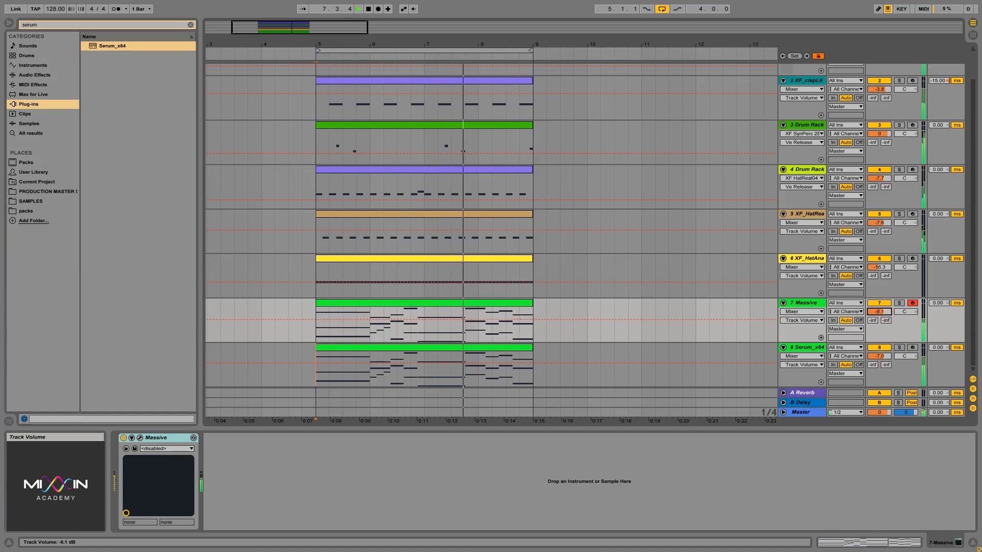
drag(884, 356, 885, 352)
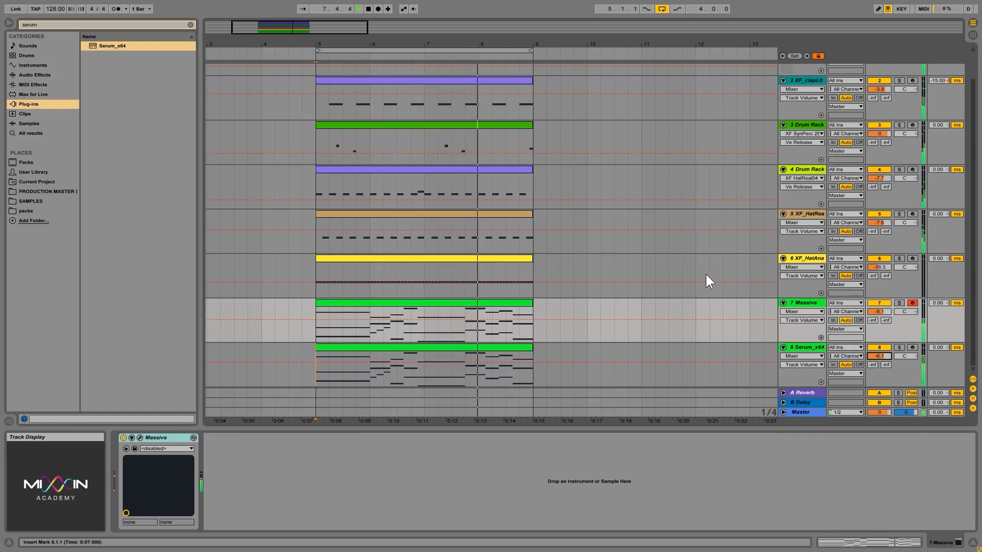
Compare the mix with Massive muted and unmuted, then lower Serum to -7.1 dB and Massive to -8.5 dB.
click(882, 302)
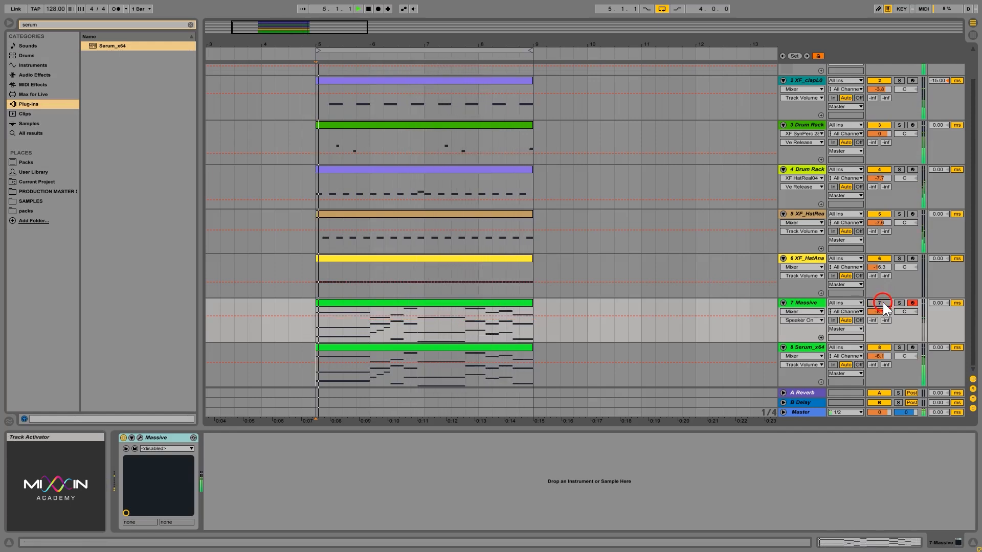
click(882, 301)
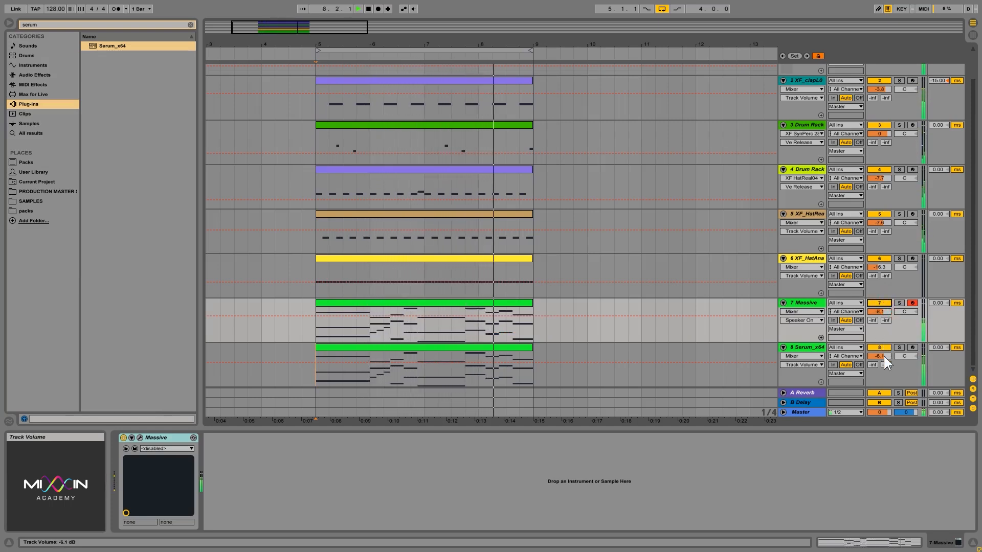
drag(883, 355, 883, 361)
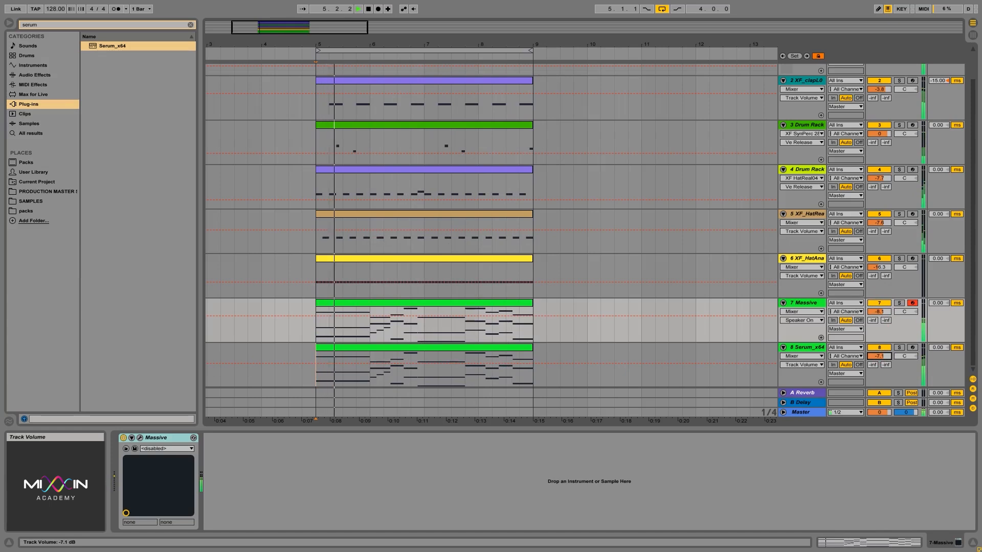
drag(880, 311, 884, 311)
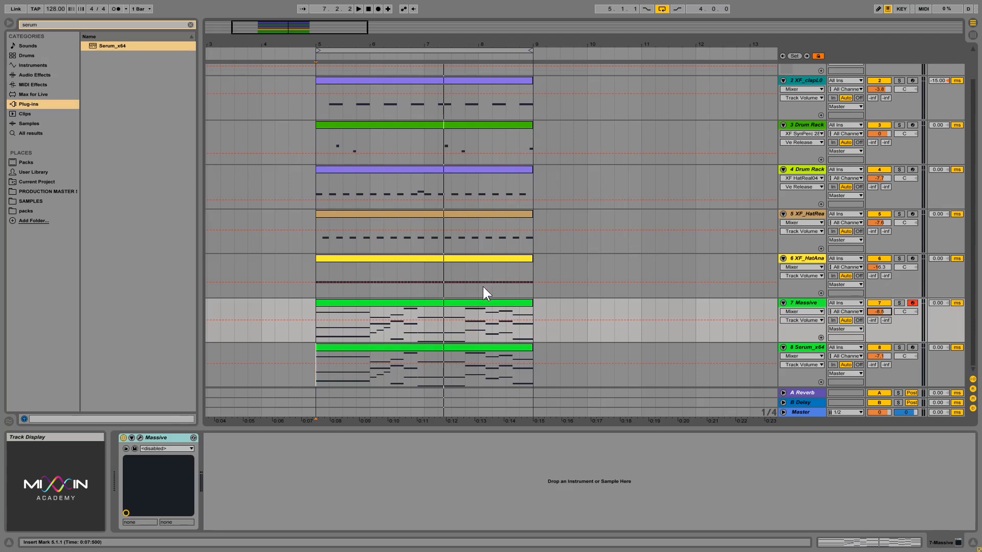
Collapse the Serum and Massive tracks in the arrangement.
click(471, 306)
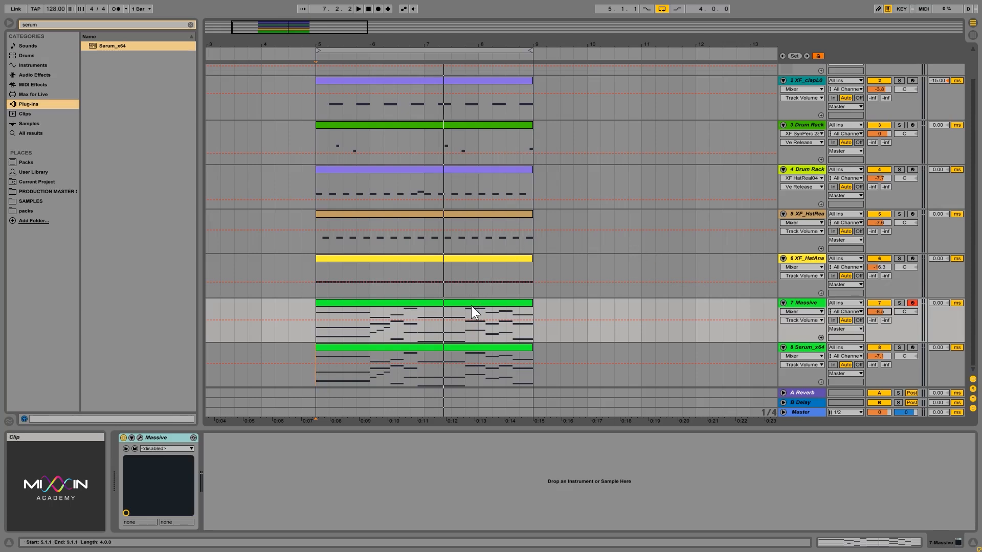
click(456, 347)
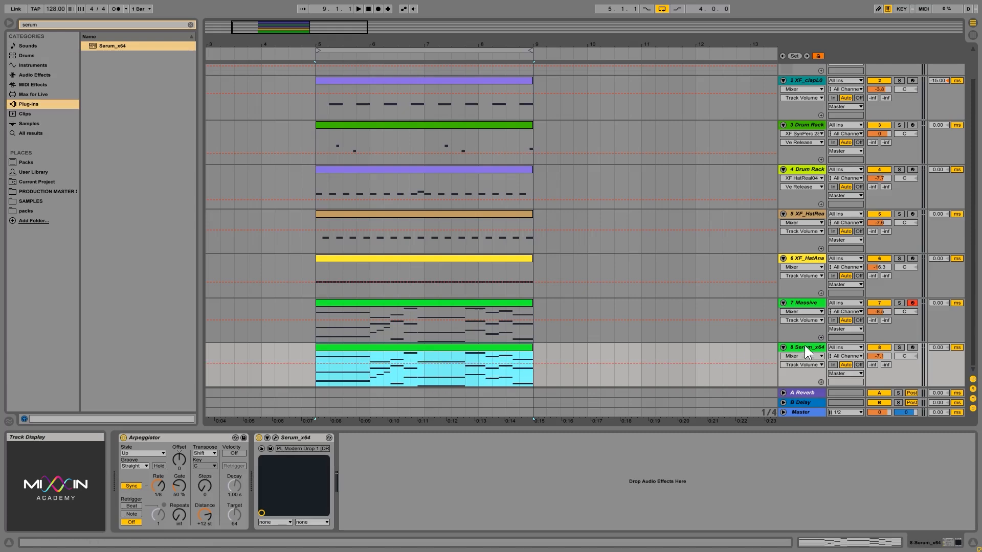
click(782, 347)
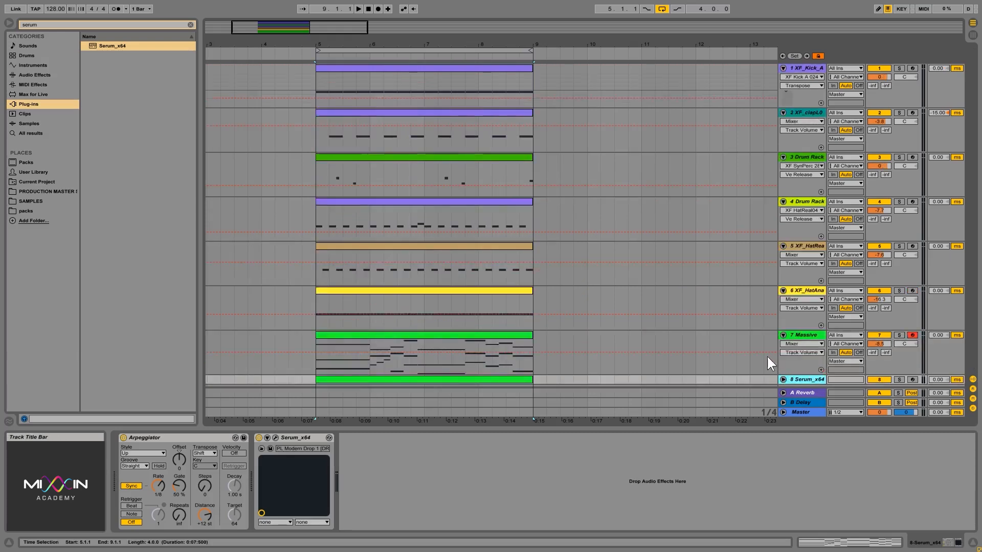
click(783, 335)
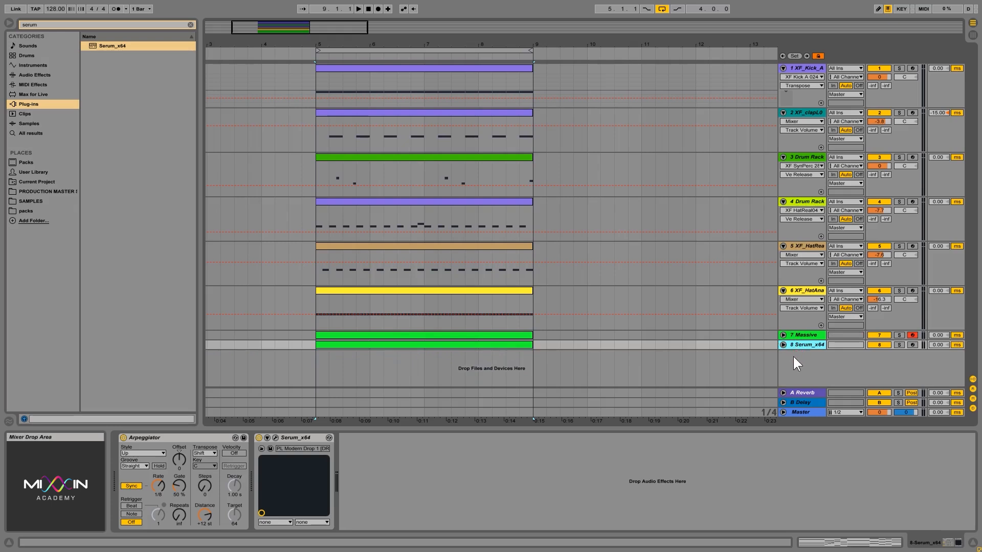
Insert a new MIDI track below Serum and set its MIDI input to the Serum_x64 track.
right_click(794, 357)
click(821, 368)
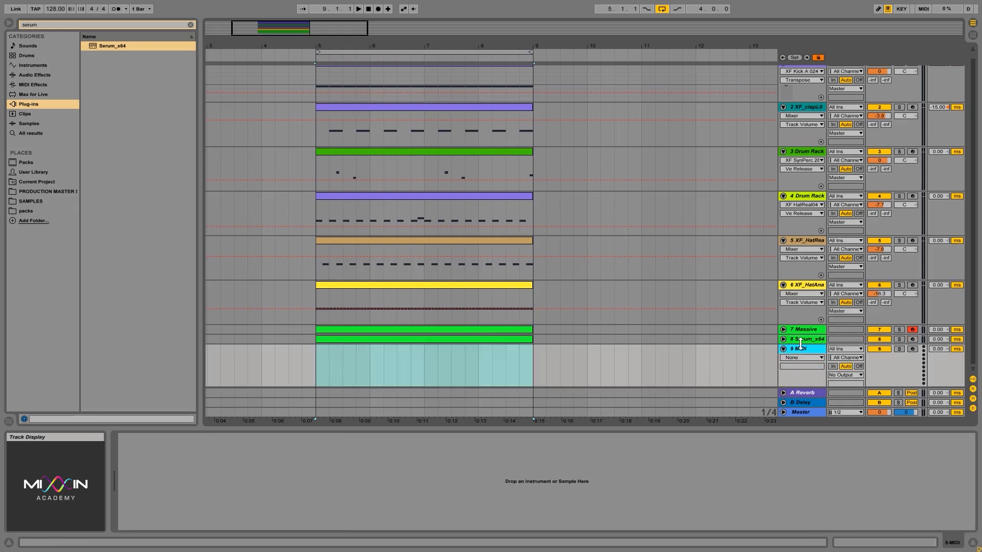
click(854, 348)
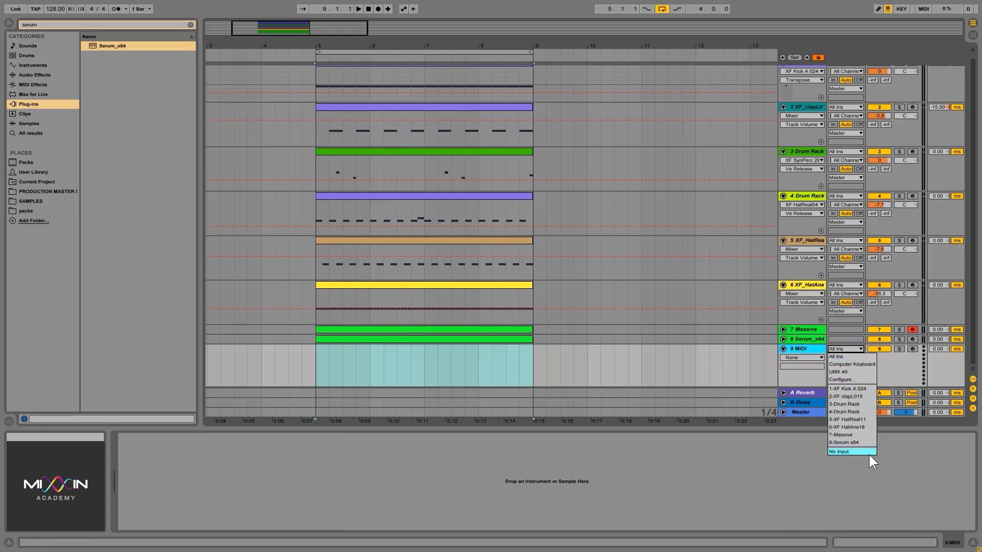
click(863, 441)
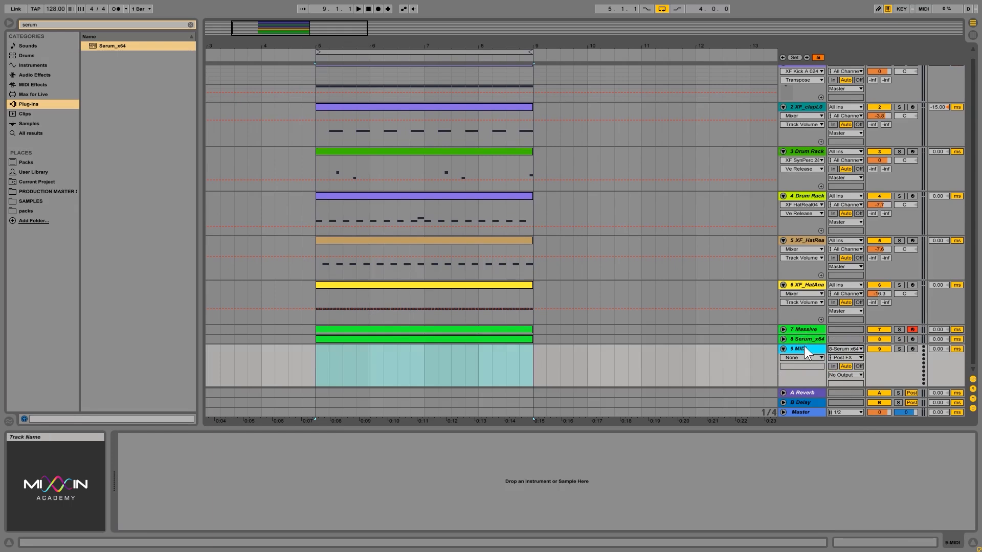
Record the arpeggiated notes onto the new MIDI track with looping switched off, and trim the clip to end at bar 9.
click(899, 348)
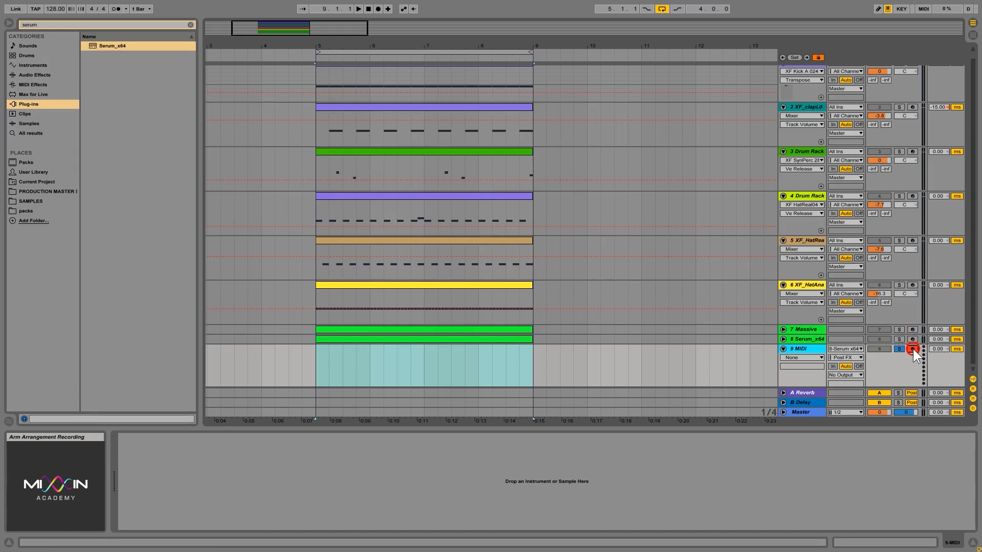
click(378, 9)
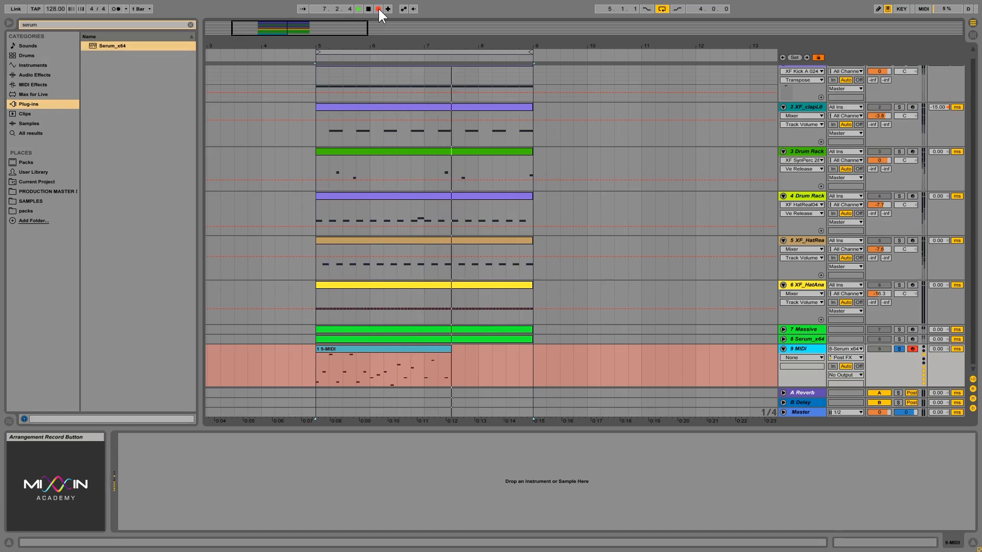
click(662, 9)
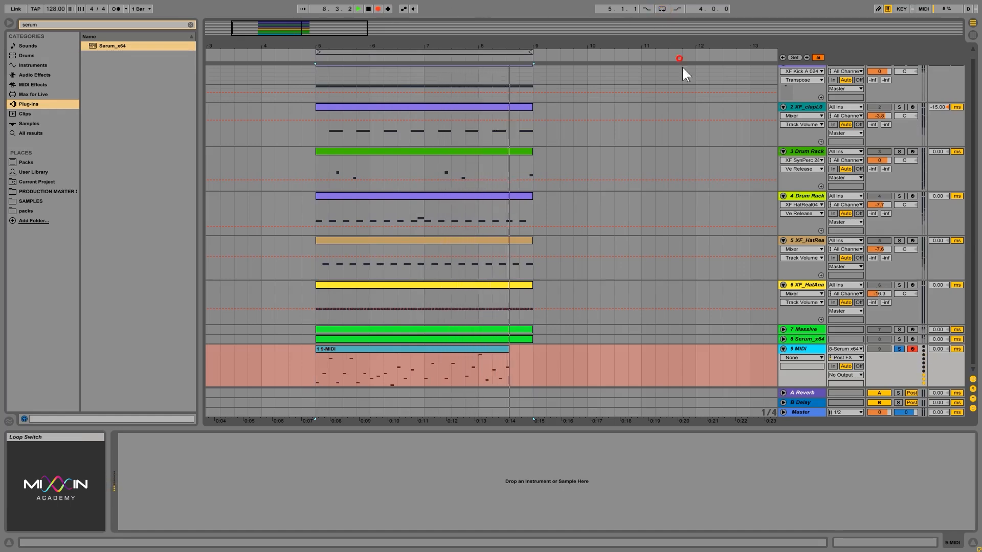
click(368, 9)
drag(567, 350, 533, 350)
Move the recorded MIDI clip onto the Serum track at bar 9 and play it with the Arpeggiator switched off.
click(800, 350)
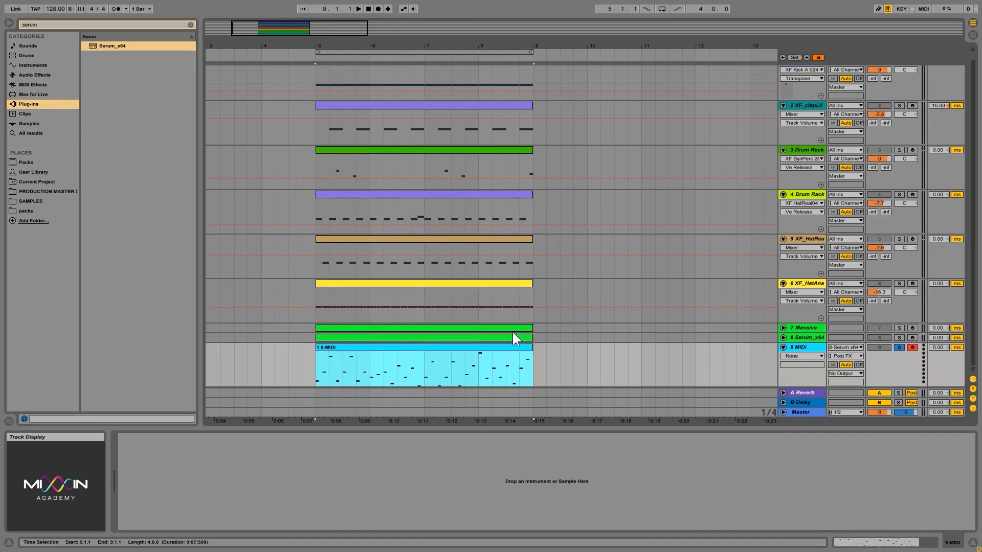
drag(372, 351, 596, 344)
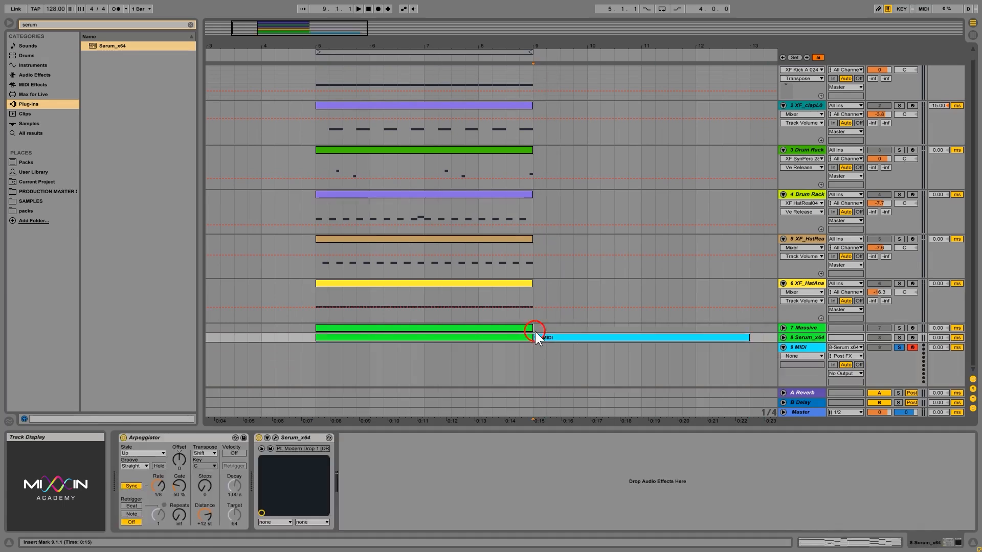
click(534, 331)
key(space)
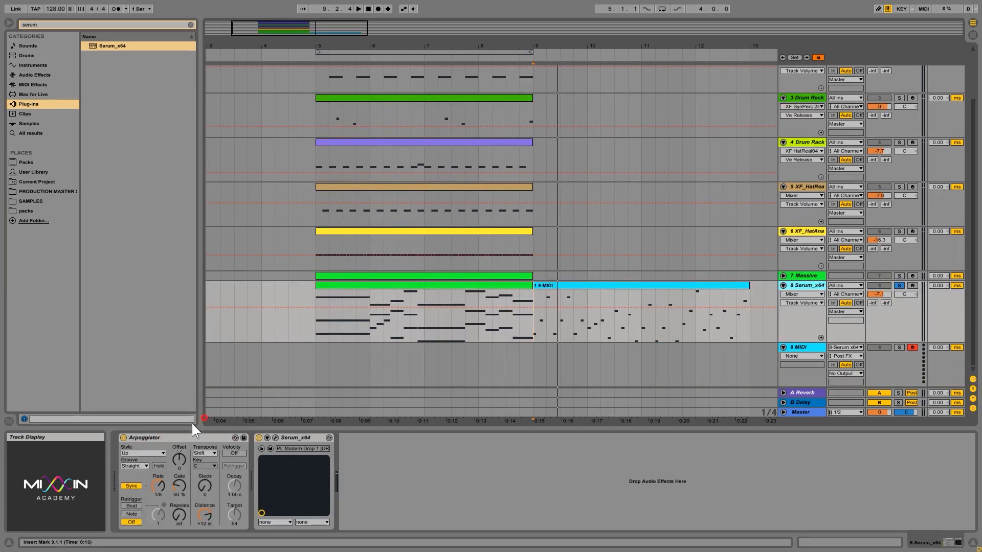
click(123, 438)
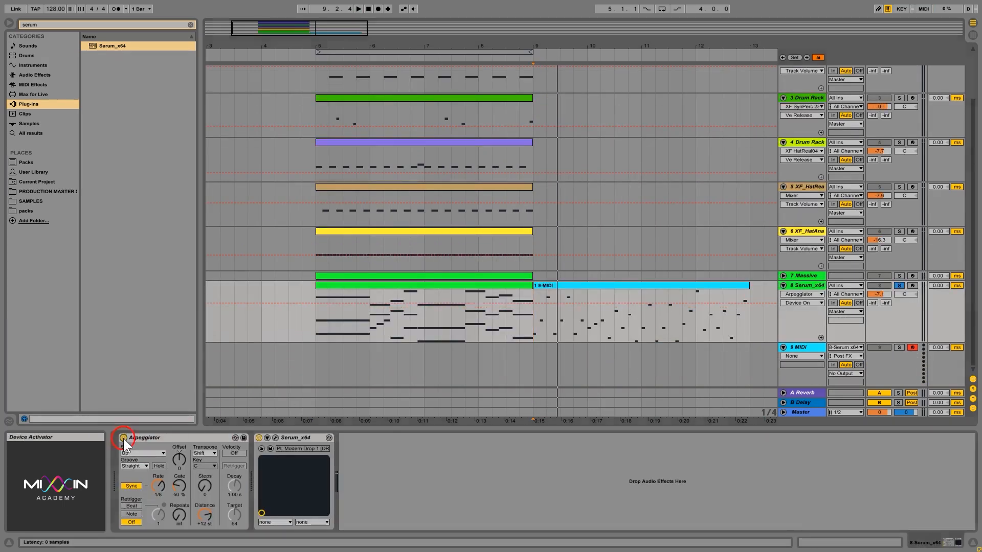
key(space)
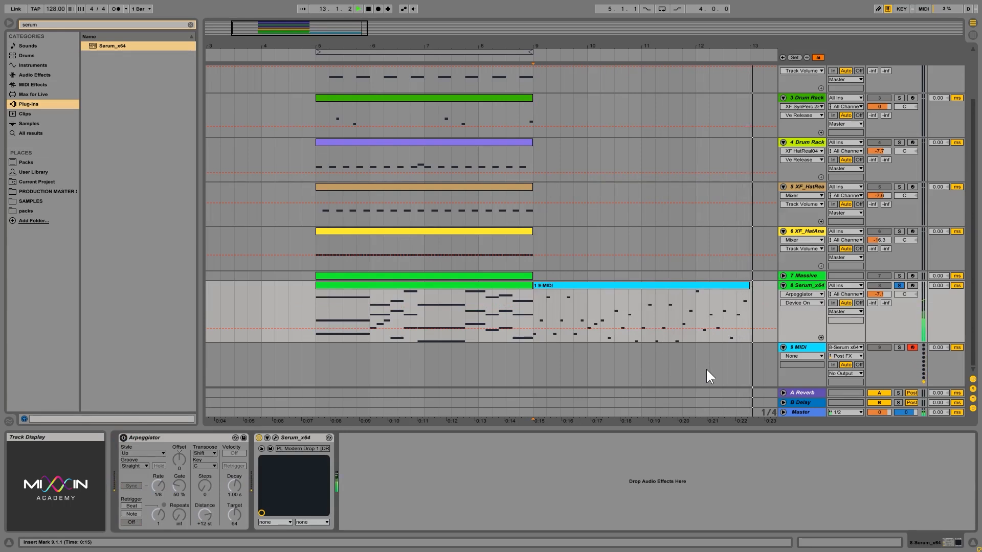
Remove the recorded clip and the extra MIDI track, and switch the Arpeggiator back on.
click(608, 285)
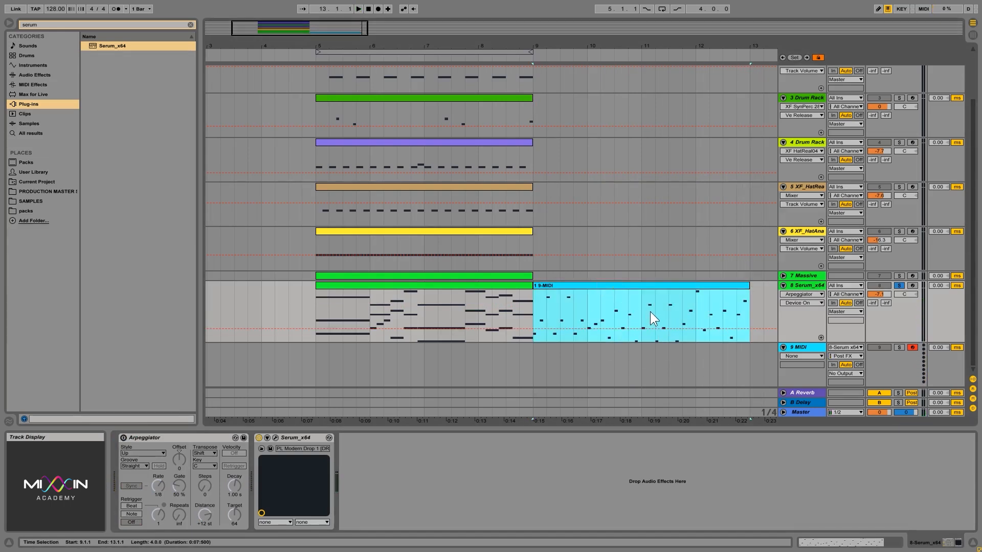
key(Delete)
click(310, 309)
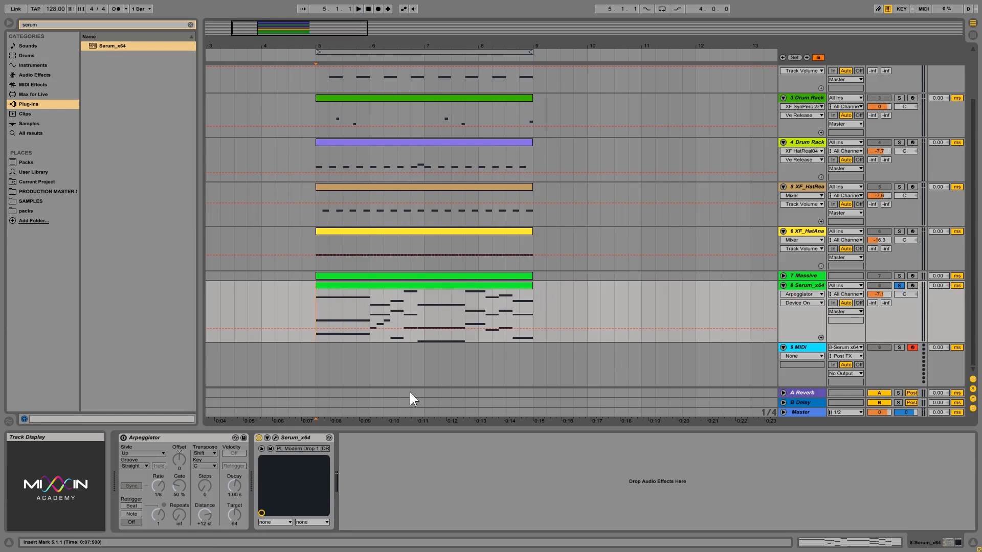
click(123, 438)
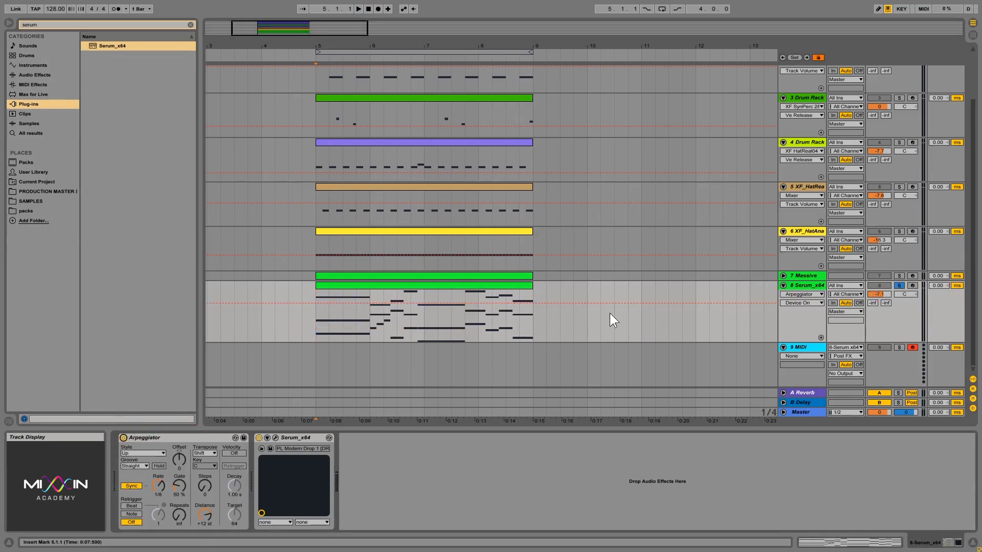
click(805, 347)
key(Delete)
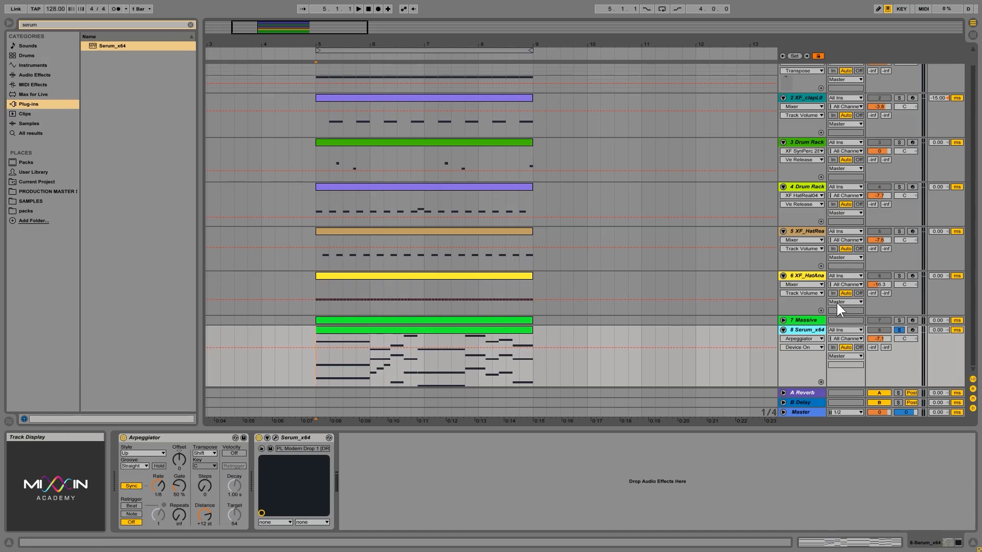
Collapse the Serum track again and take it out of solo.
click(782, 320)
click(783, 319)
click(783, 328)
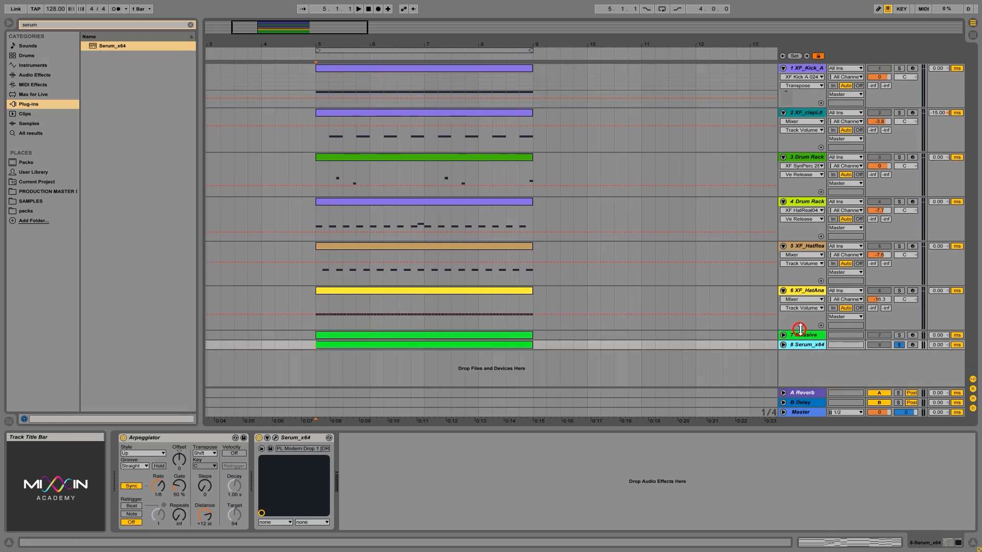
click(898, 345)
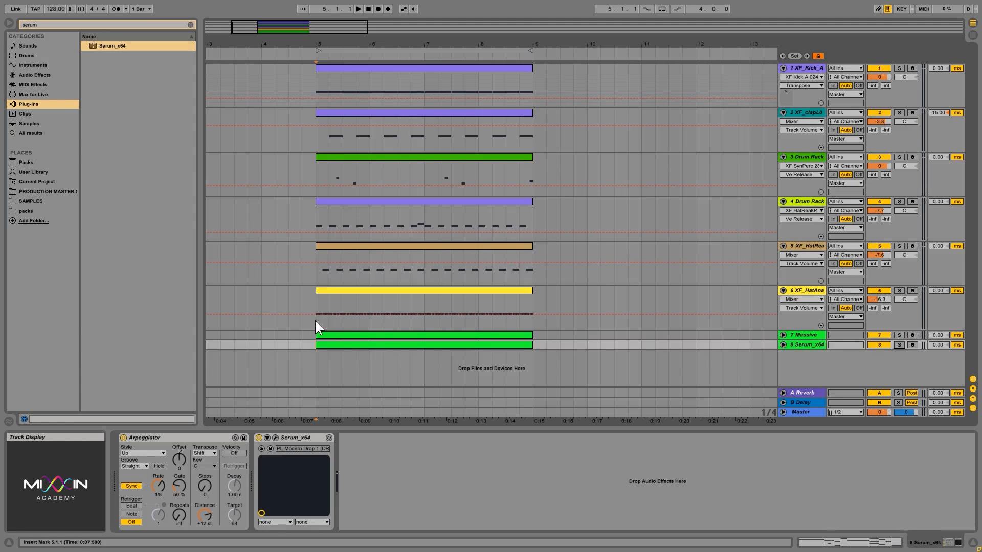